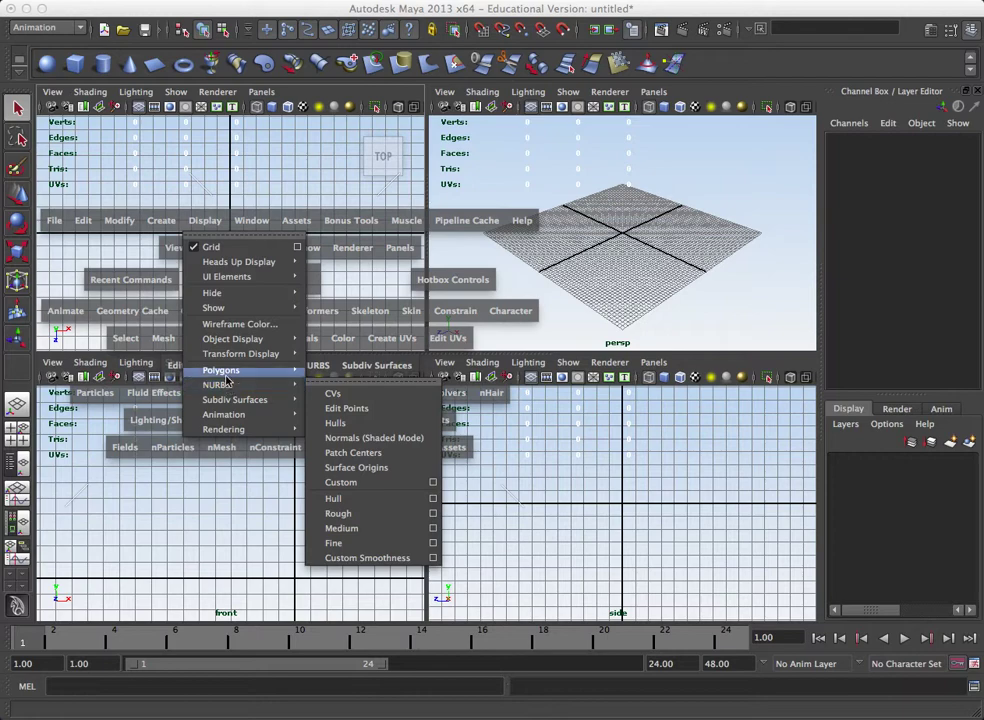
Draw an arched half-profile in the front view with the CV Curve Tool, from the ground line up to the vertical axis using five points
{"action": "left_click_drag", "start_coordinate": [161, 220], "coordinate": [209, 346]}
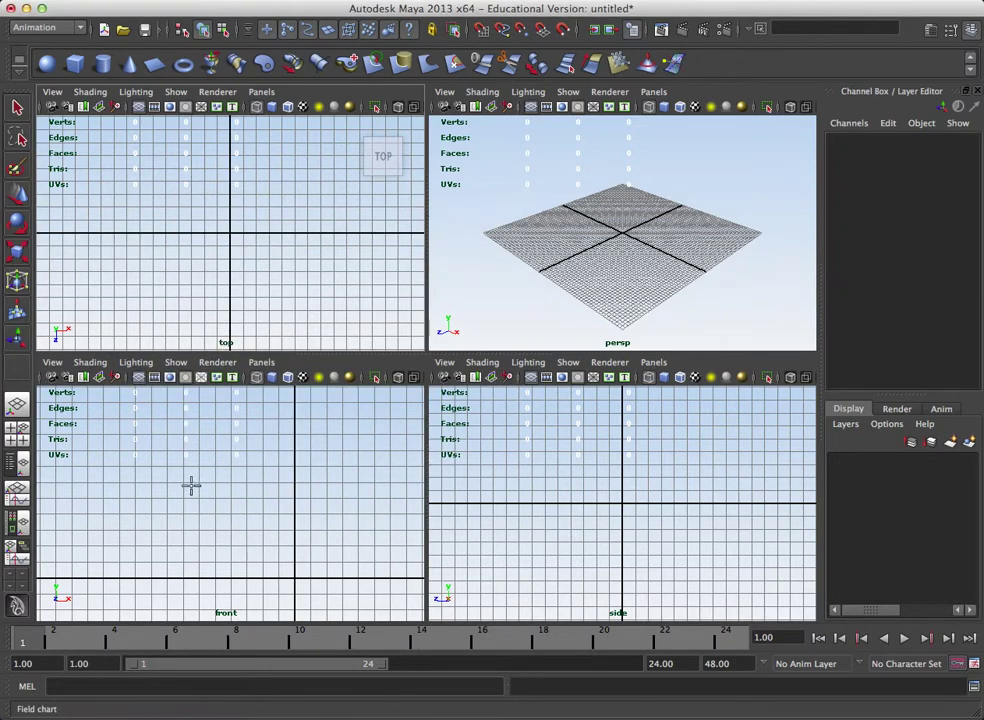
{"action": "left_click", "coordinate": [197, 576]}
{"action": "left_click", "coordinate": [191, 496]}
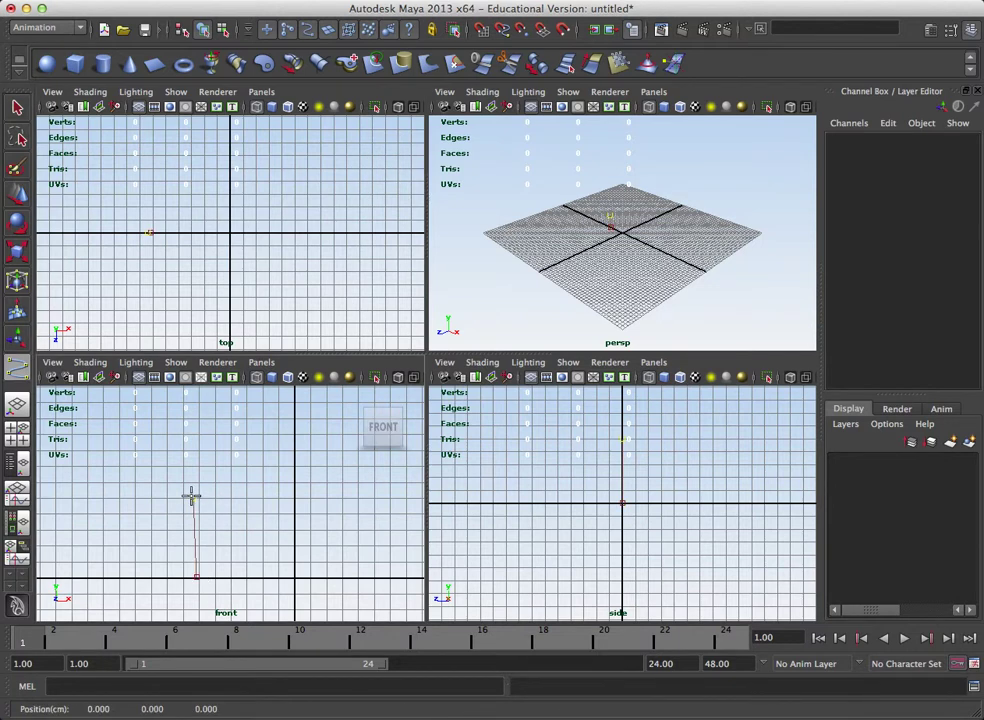
{"action": "left_click", "coordinate": [200, 441]}
{"action": "left_click", "coordinate": [237, 427]}
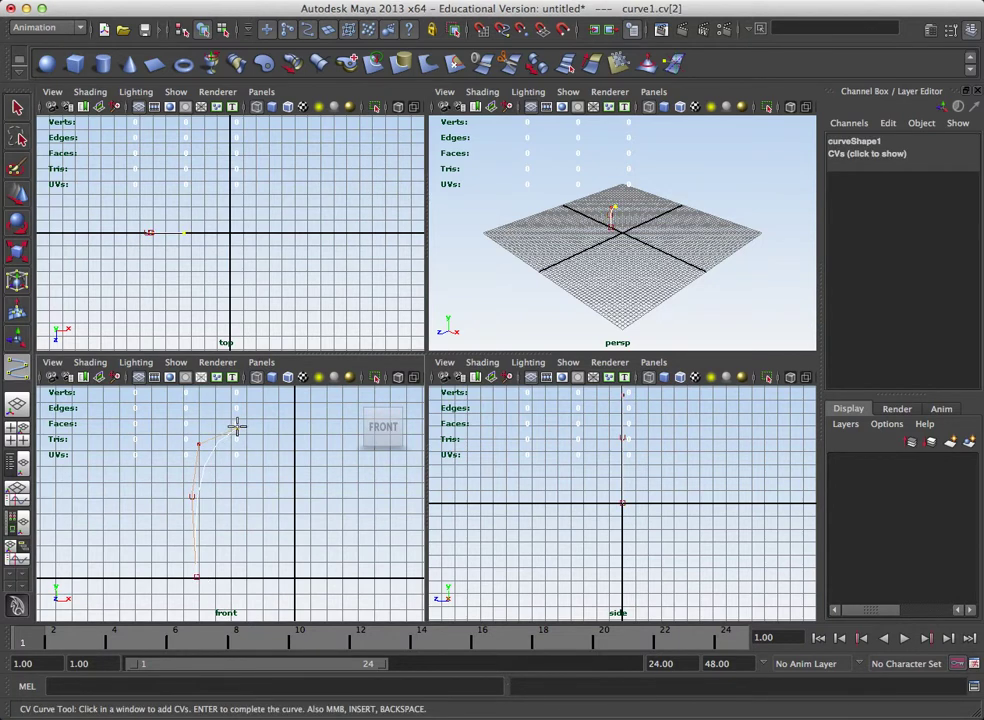
{"action": "left_click", "coordinate": [278, 416]}
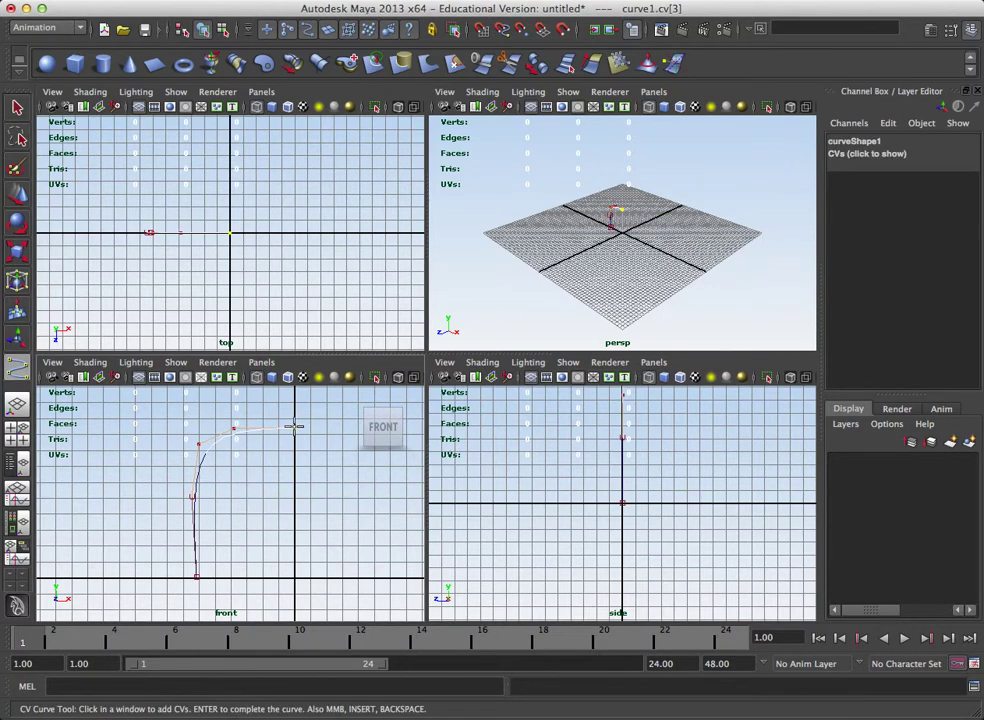
{"action": "key", "text": "q"}
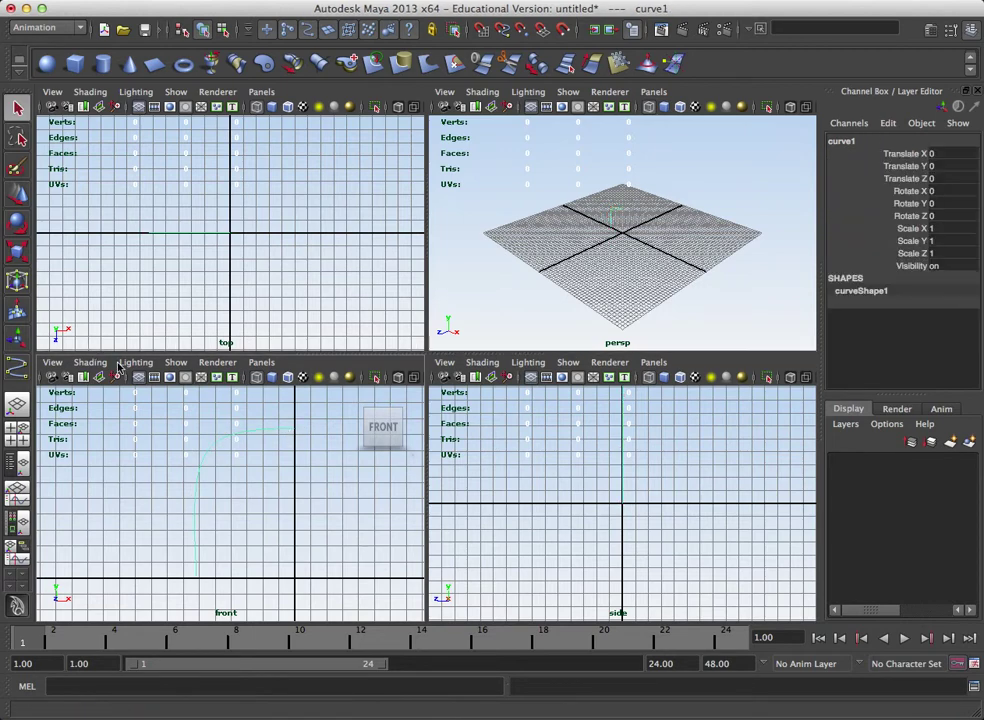
Level the last two control vertices at the top of the curve by scaling them flat along Y
{"action": "right_click_drag", "start_coordinate": [214, 484], "coordinate": [211, 483]}
{"action": "middle_click_drag", "start_coordinate": [211, 483], "coordinate": [199, 451], "text": "alt"}
{"action": "left_click_drag", "start_coordinate": [265, 418], "coordinate": [306, 443]}
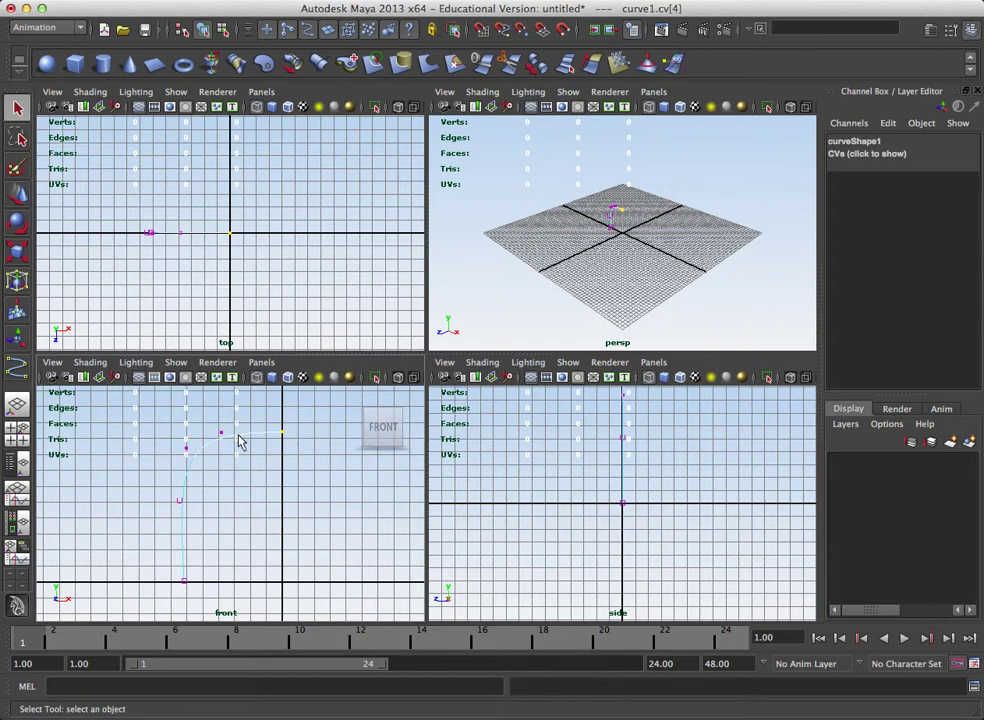
{"action": "left_click_drag", "start_coordinate": [202, 410], "coordinate": [334, 442]}
{"action": "key", "text": "r"}
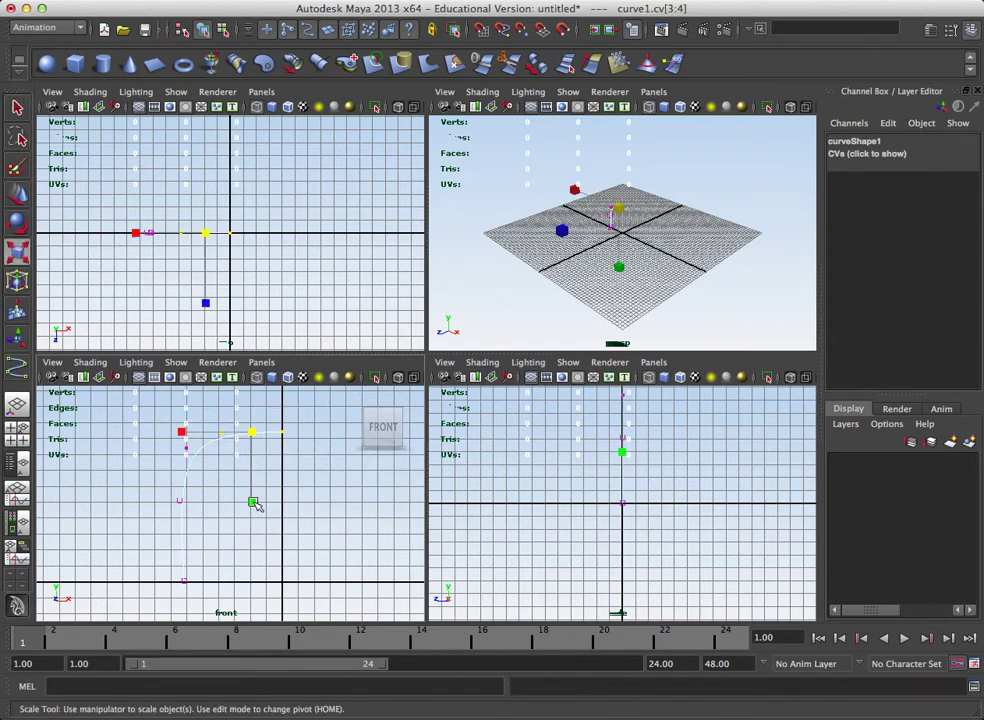
{"action": "left_click_drag", "start_coordinate": [253, 502], "coordinate": [200, 480]}
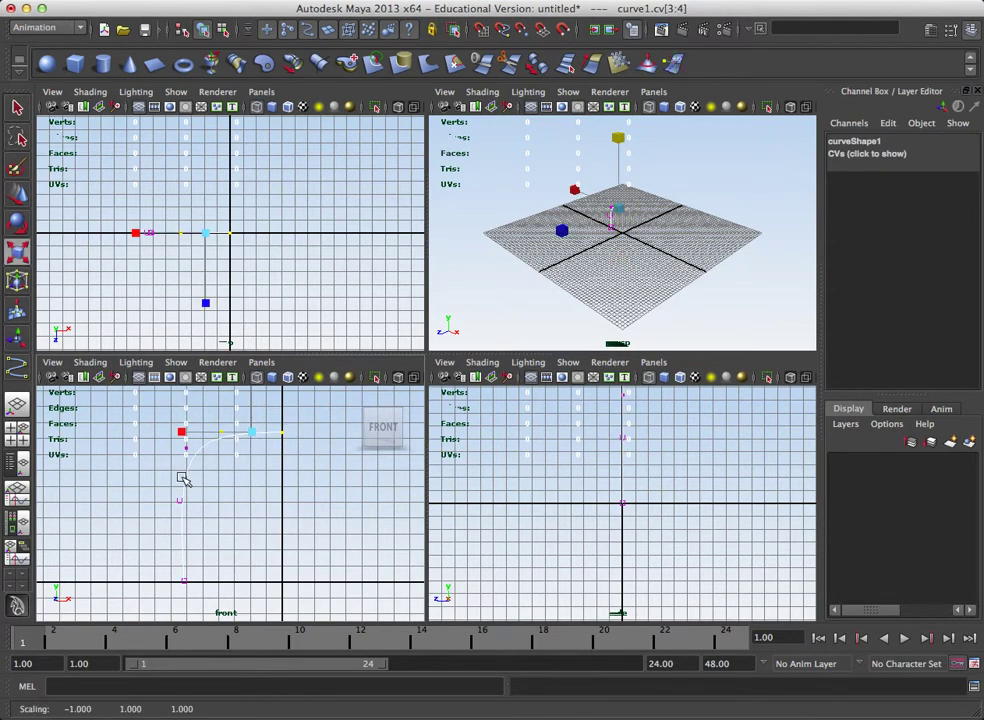
Move the curve's middle edit point slightly toward the vertical axis to soften the shoulder, and return the curve to object mode
{"action": "right_click", "coordinate": [183, 479]}
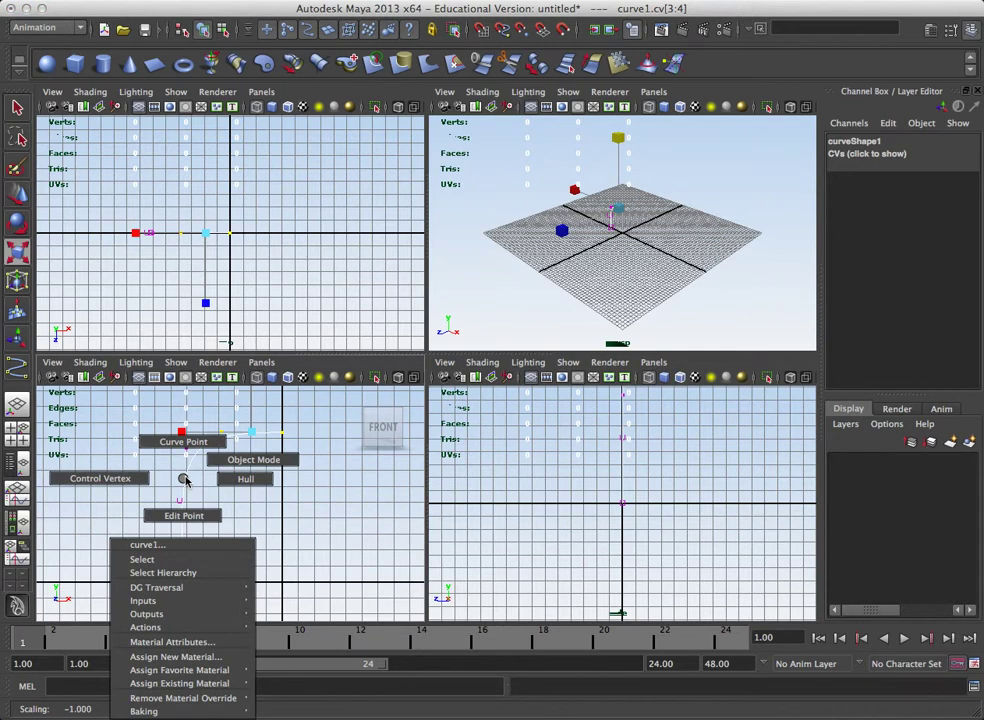
{"action": "left_click", "coordinate": [184, 515]}
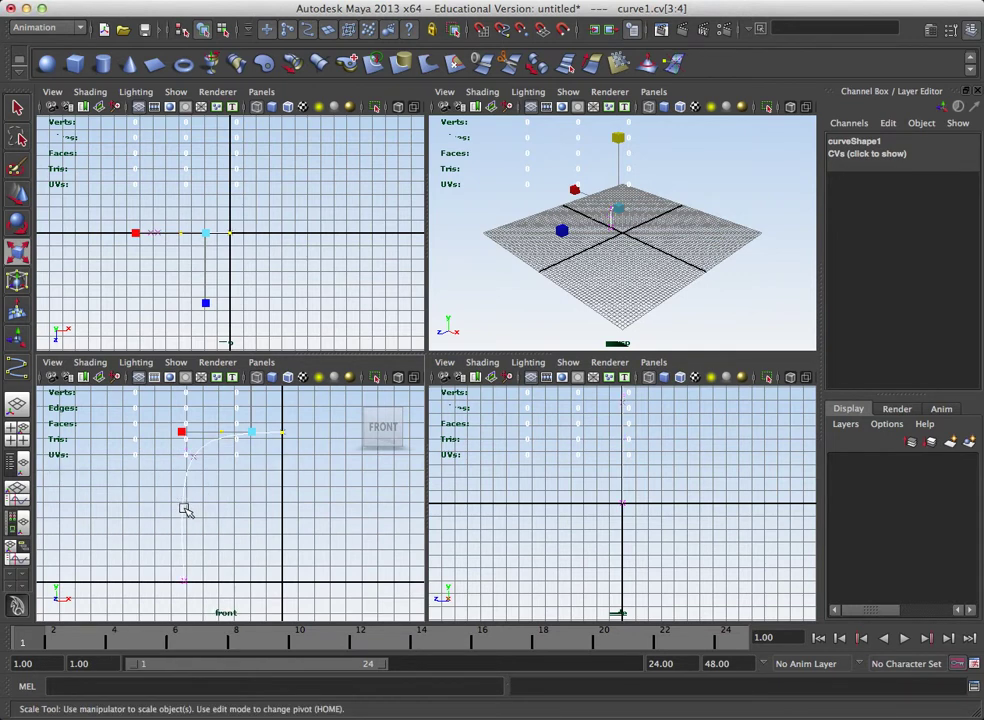
{"action": "left_click", "coordinate": [193, 450]}
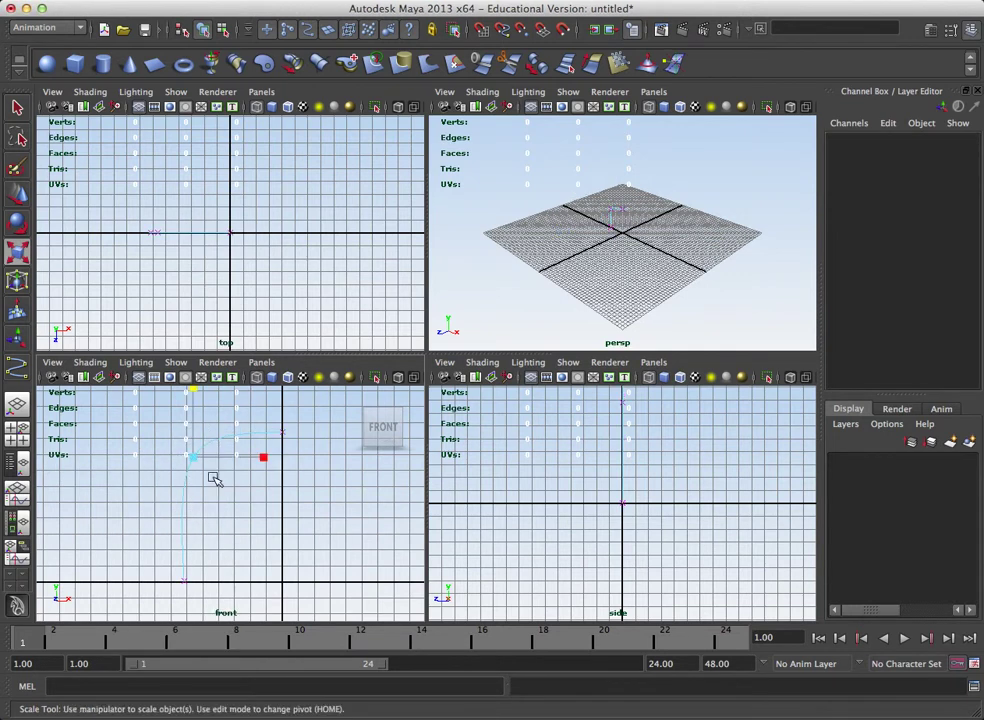
{"action": "left_click", "coordinate": [262, 454]}
{"action": "key", "text": "space"}
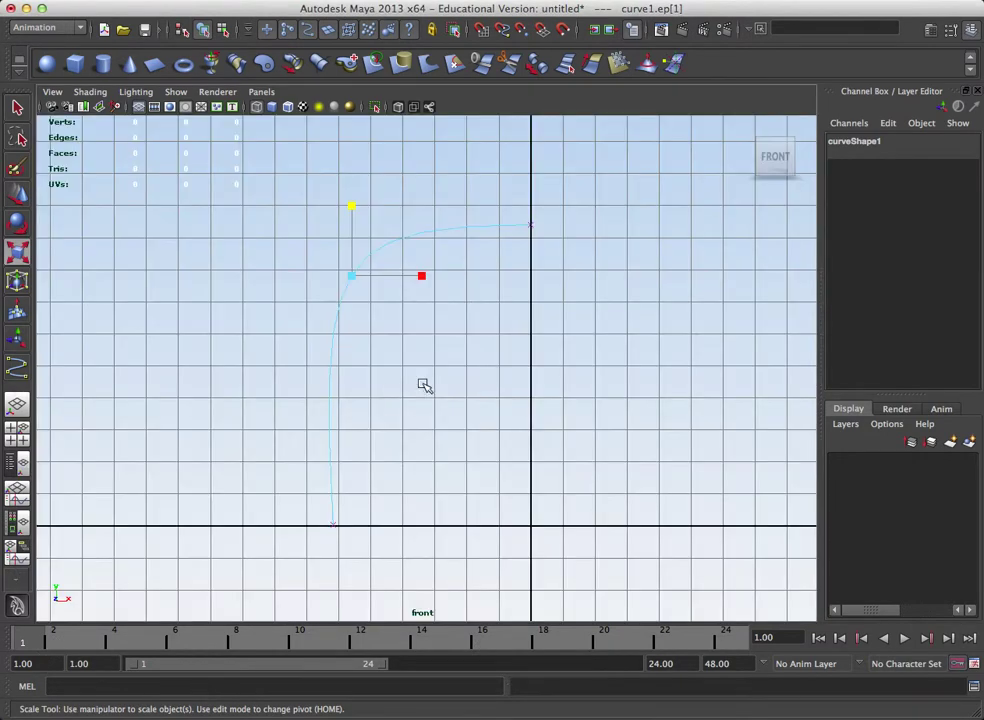
{"action": "left_click", "coordinate": [355, 305]}
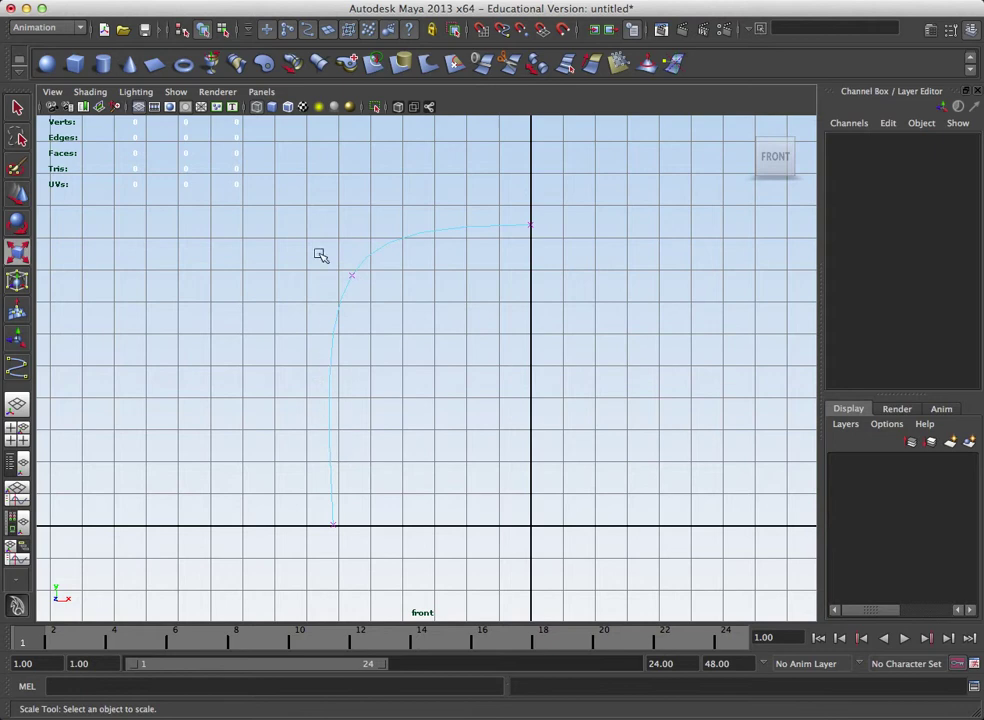
{"action": "left_click_drag", "start_coordinate": [320, 256], "coordinate": [417, 276]}
{"action": "key", "text": "w"}
{"action": "left_click", "coordinate": [406, 274]}
{"action": "left_click", "coordinate": [361, 343]}
{"action": "left_click", "coordinate": [346, 339]}
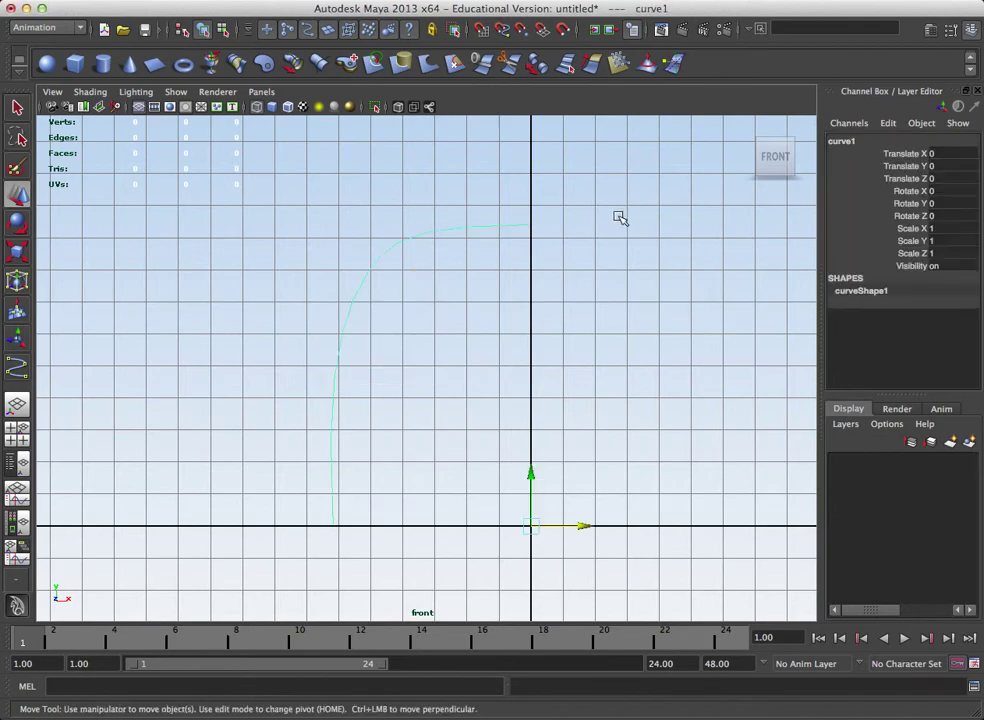
{"action": "key", "text": "space"}
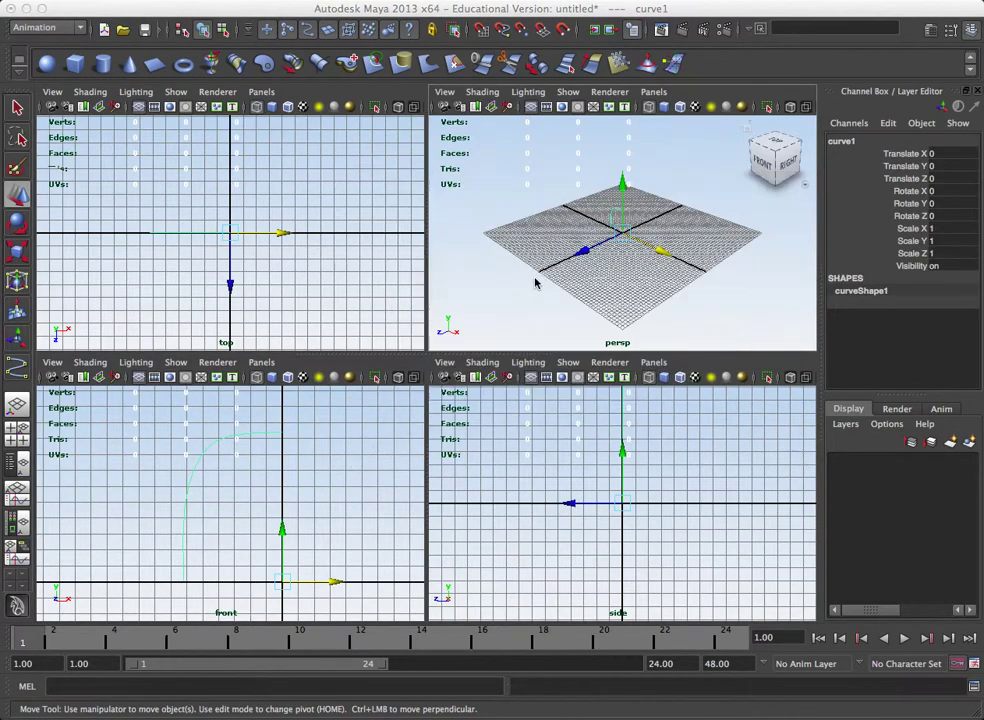
{"action": "key", "text": "space"}
{"action": "left_click_drag", "start_coordinate": [437, 355], "coordinate": [481, 368], "text": "alt"}
{"action": "right_click_drag", "start_coordinate": [481, 368], "coordinate": [593, 404], "text": "alt"}
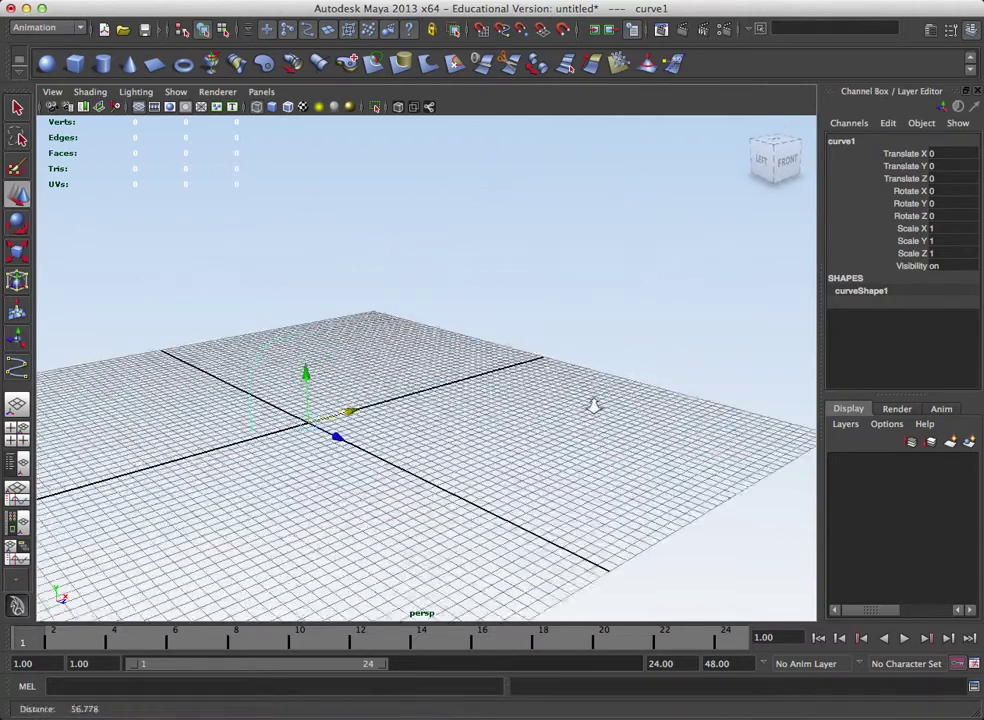
{"action": "left_click_drag", "start_coordinate": [445, 425], "coordinate": [501, 397], "text": "alt"}
{"action": "middle_click_drag", "start_coordinate": [400, 405], "coordinate": [457, 367], "text": "alt"}
{"action": "left_click_drag", "start_coordinate": [457, 367], "coordinate": [417, 381], "text": "alt"}
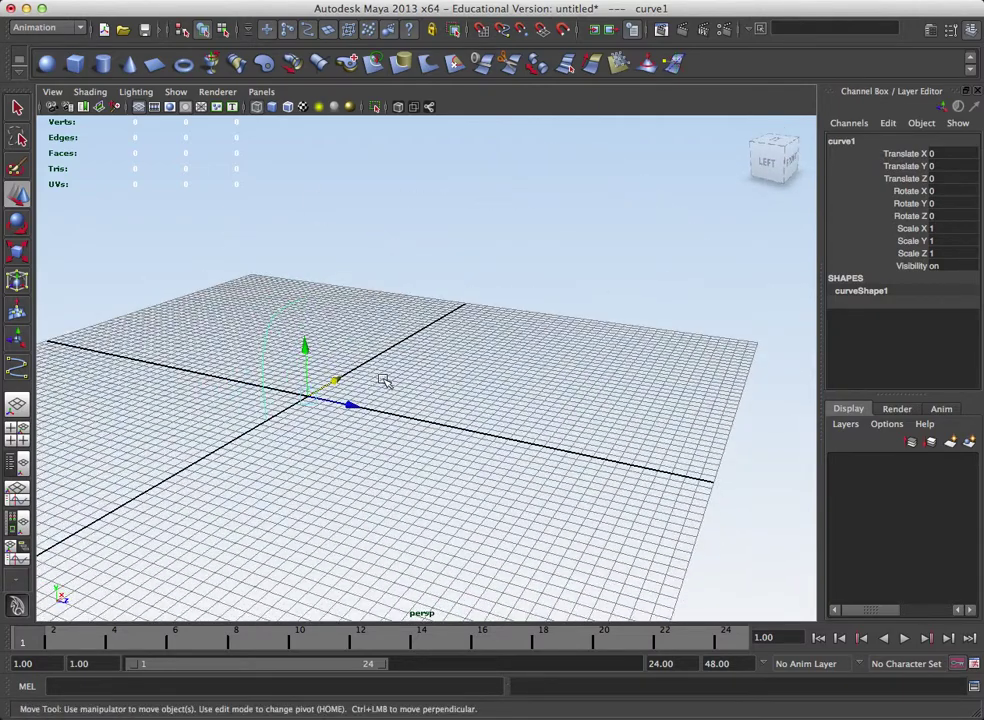
{"action": "key", "text": "w"}
{"action": "left_click_drag", "start_coordinate": [350, 408], "coordinate": [386, 391]}
{"action": "key", "text": "z"}
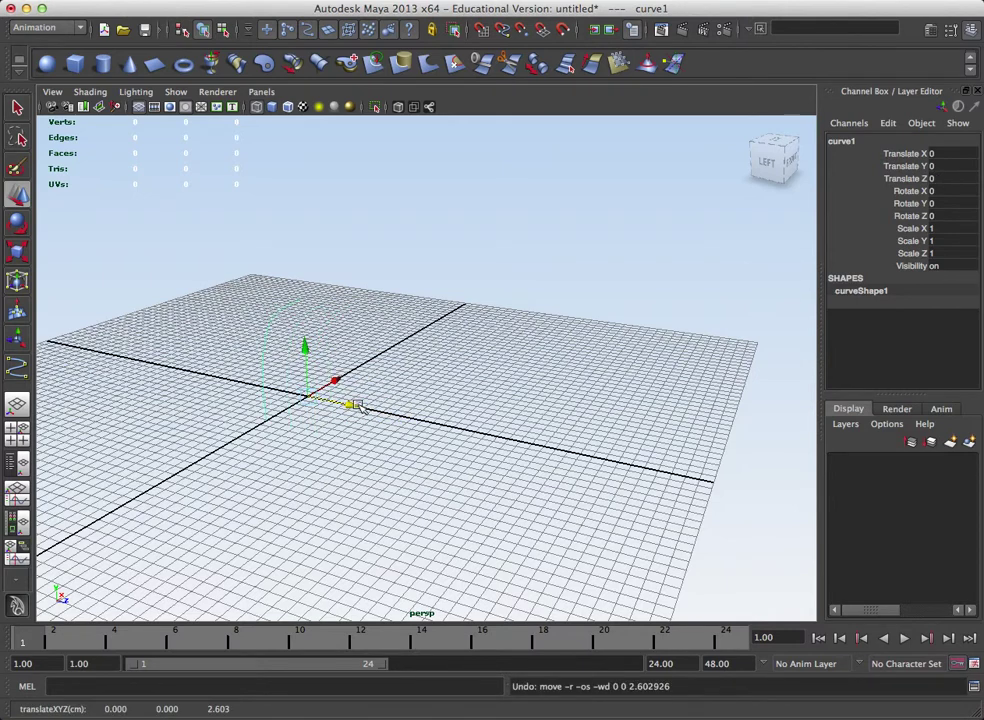
Duplicate the profile curve three times along Z, placing the last two copies at about 11.7 and 17.1
{"action": "key", "text": "ctrl+d"}
{"action": "left_click_drag", "start_coordinate": [351, 405], "coordinate": [420, 381]}
{"action": "key", "text": "ctrl+d"}
{"action": "key", "text": "ctrl+d"}
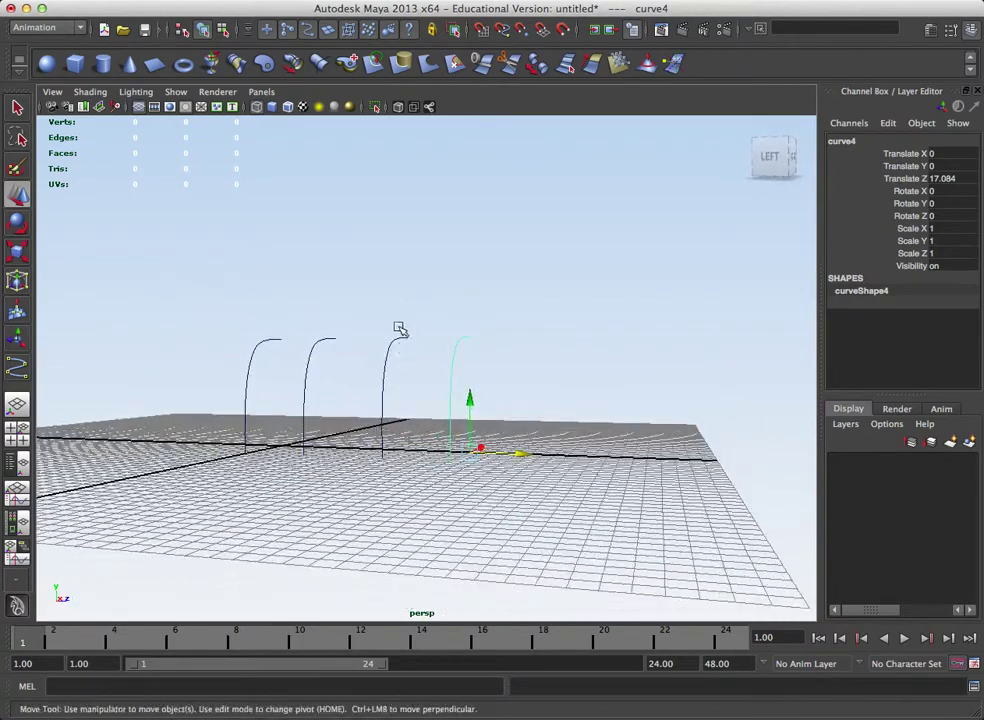
Loft a surface through all four profile curves and display it shaded
{"action": "left_click_drag", "start_coordinate": [400, 330], "coordinate": [458, 342], "text": "alt"}
{"action": "left_click_drag", "start_coordinate": [235, 314], "coordinate": [592, 362]}
{"action": "mouse_move", "coordinate": [461, 395]}
{"action": "left_mouse_down", "text": "alt"}
{"action": "mouse_move", "coordinate": [518, 400]}
{"action": "mouse_move", "coordinate": [474, 398]}
{"action": "left_mouse_up", "text": "alt"}
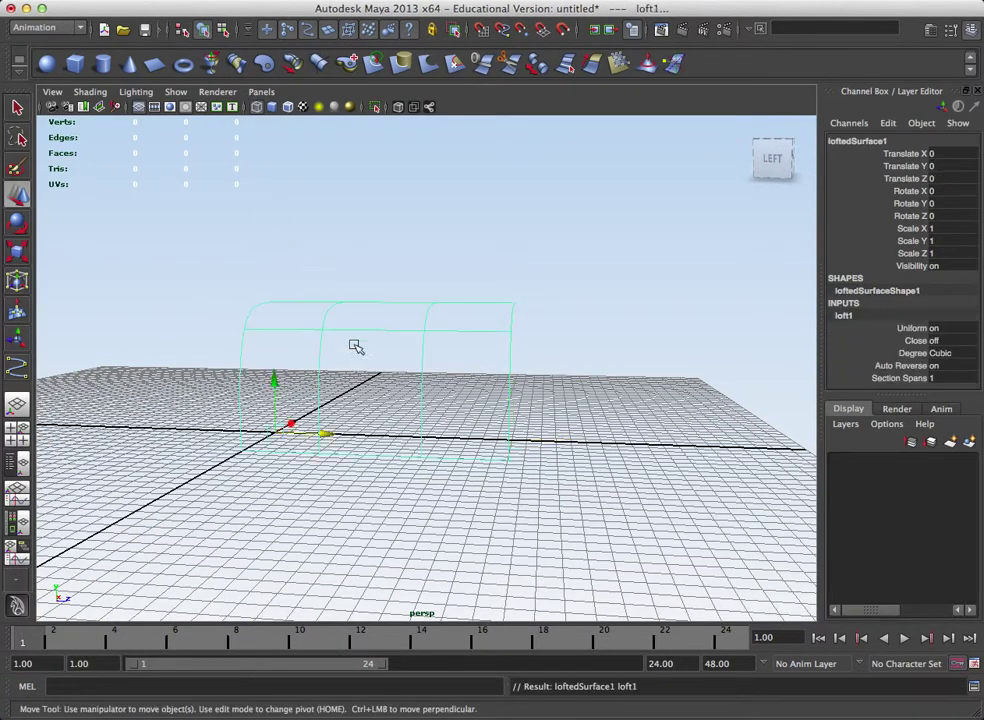
{"action": "mouse_move", "coordinate": [424, 382]}
{"action": "left_mouse_down", "text": "alt"}
{"action": "mouse_move", "coordinate": [424, 406]}
{"action": "mouse_move", "coordinate": [425, 397]}
{"action": "mouse_move", "coordinate": [408, 400]}
{"action": "mouse_move", "coordinate": [559, 412]}
{"action": "mouse_move", "coordinate": [621, 389]}
{"action": "mouse_move", "coordinate": [466, 391]}
{"action": "left_mouse_up", "text": "alt"}
{"action": "key", "text": "5"}
{"action": "key", "text": "w"}
{"action": "left_click", "coordinate": [432, 363]}
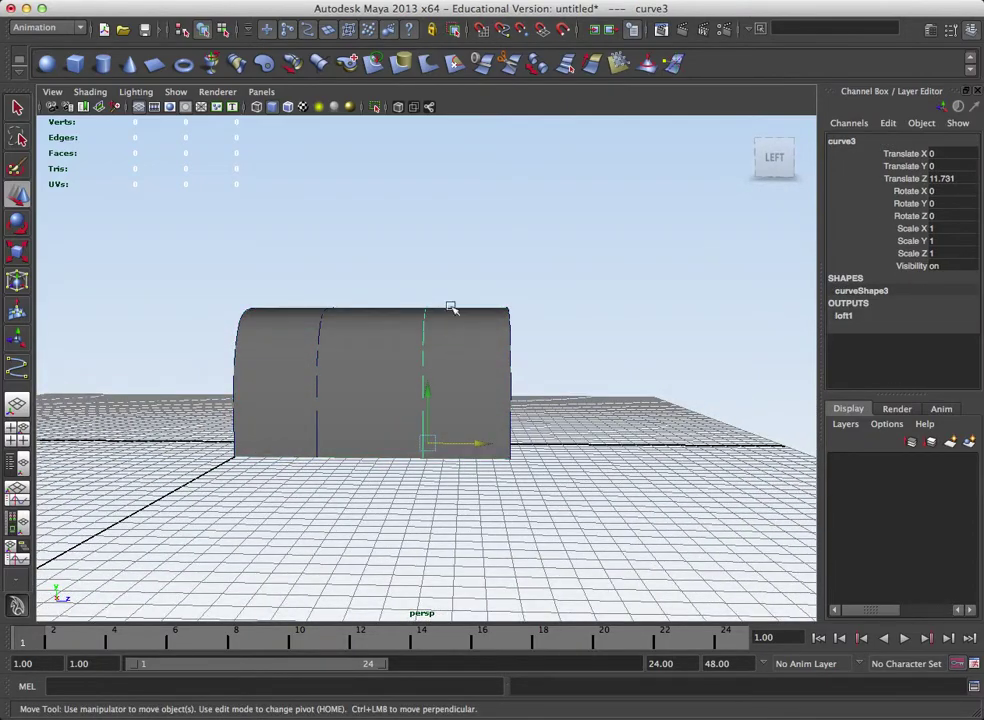
{"action": "right_click_drag", "start_coordinate": [371, 260], "coordinate": [366, 259]}
{"action": "left_click_drag", "start_coordinate": [514, 303], "coordinate": [463, 330], "text": "alt"}
{"action": "left_click_drag", "start_coordinate": [440, 272], "coordinate": [514, 373]}
{"action": "key", "text": "z"}
{"action": "left_click", "coordinate": [512, 371]}
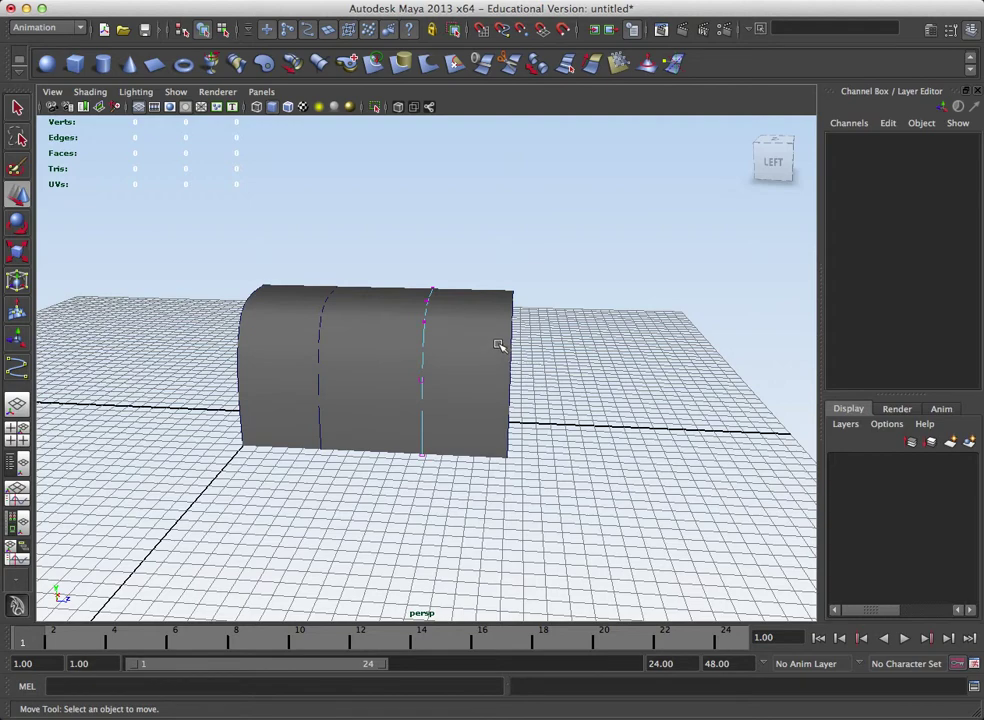
{"action": "left_click", "coordinate": [497, 342]}
{"action": "left_click_drag", "start_coordinate": [501, 384], "coordinate": [497, 408], "text": "alt"}
Narrow the end profile curve at Z 17.084 by scaling all its control vertices along X, with the scale pivot moved toward the central axis
{"action": "left_click", "coordinate": [513, 367]}
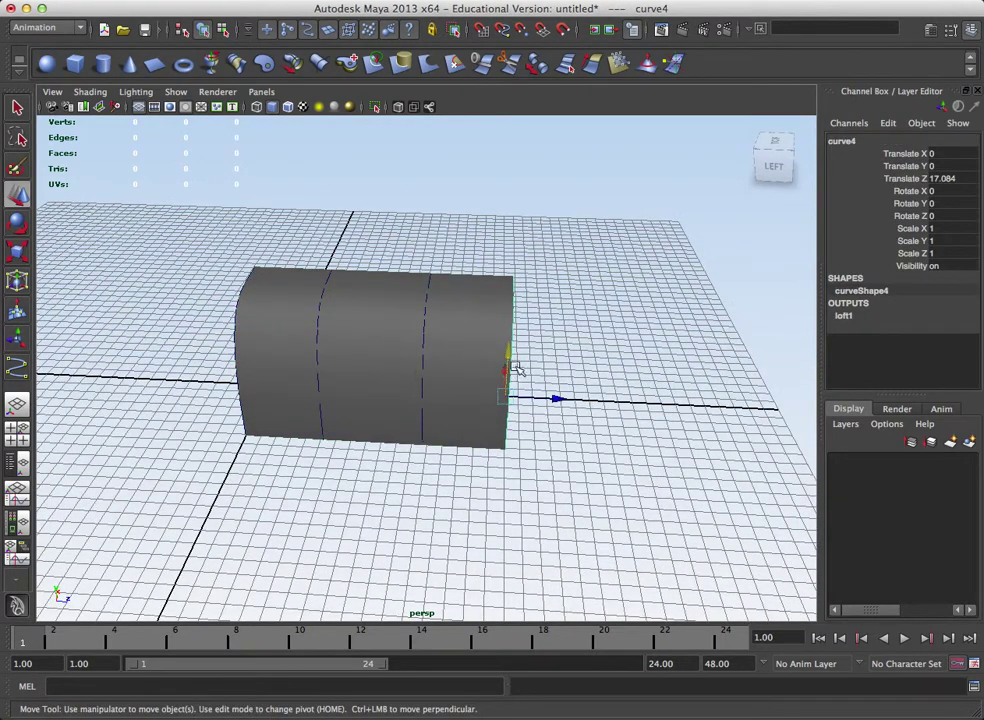
{"action": "right_click_drag", "start_coordinate": [513, 287], "coordinate": [455, 282]}
{"action": "left_click_drag", "start_coordinate": [491, 306], "coordinate": [517, 360], "text": "alt"}
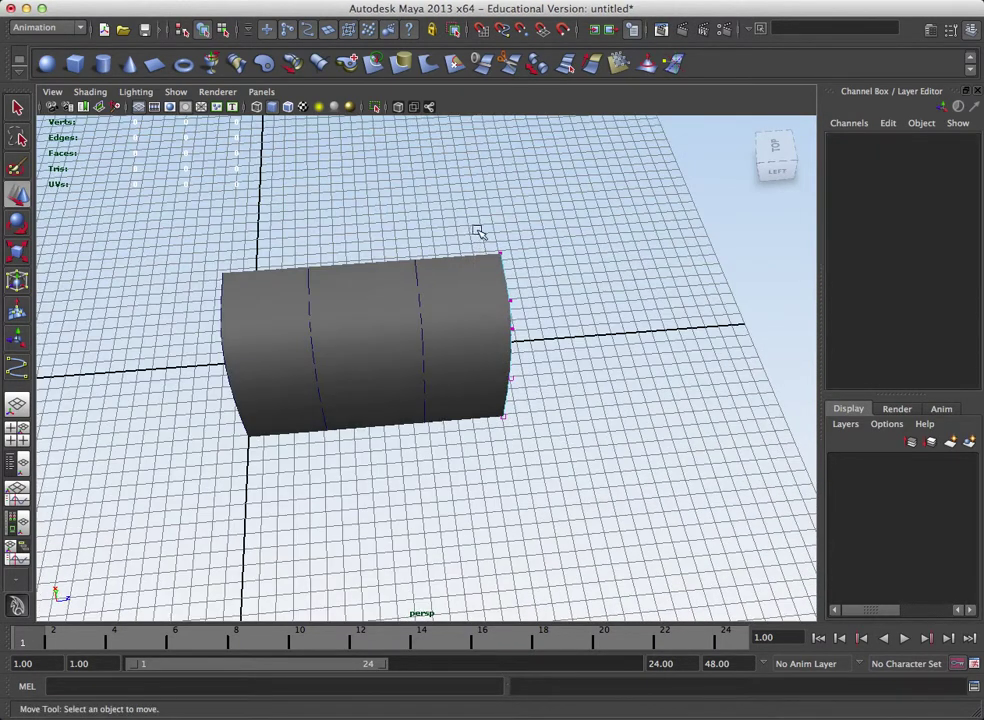
{"action": "left_click_drag", "start_coordinate": [476, 229], "coordinate": [470, 408]}
{"action": "key", "text": "r"}
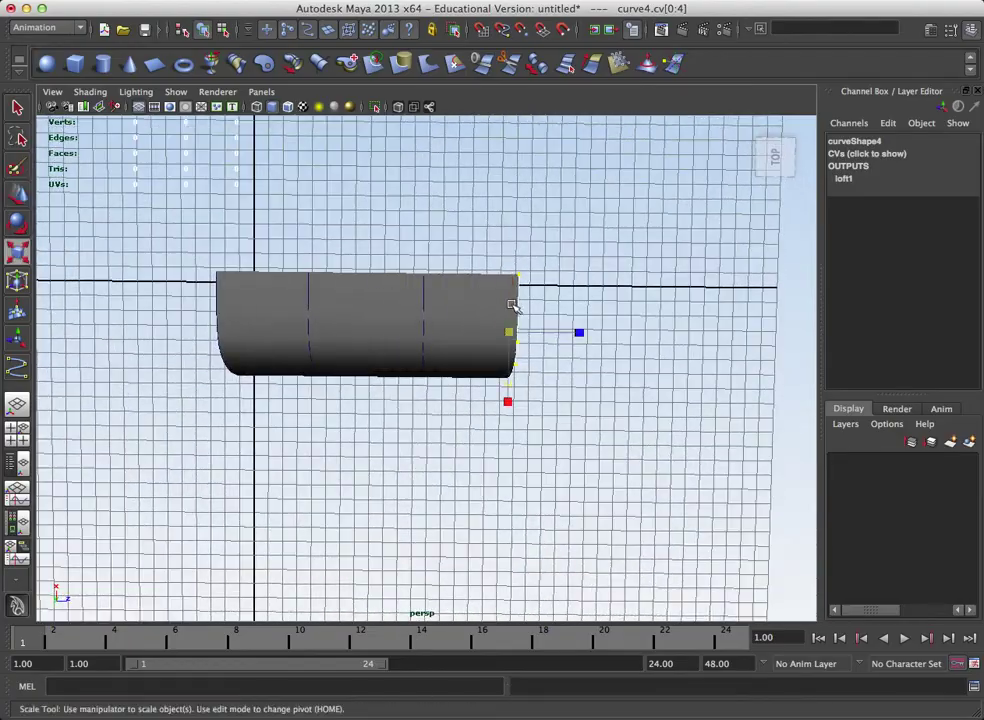
{"action": "left_click_drag", "start_coordinate": [501, 326], "coordinate": [444, 358], "text": "alt"}
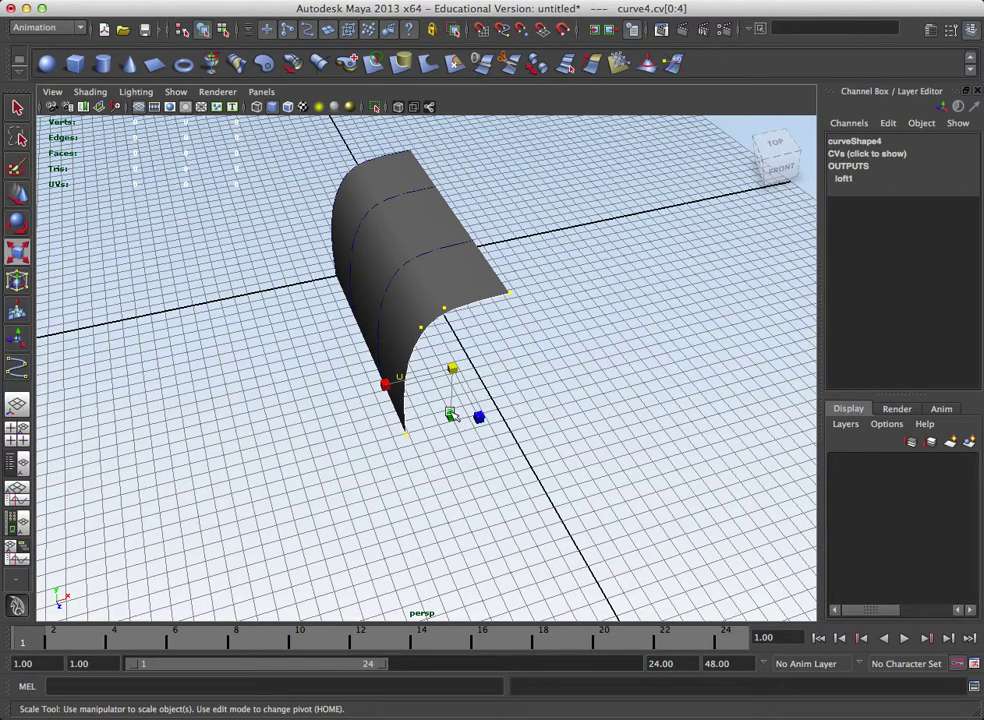
{"action": "key", "text": "Home"}
{"action": "left_click_drag", "start_coordinate": [491, 366], "coordinate": [537, 345]}
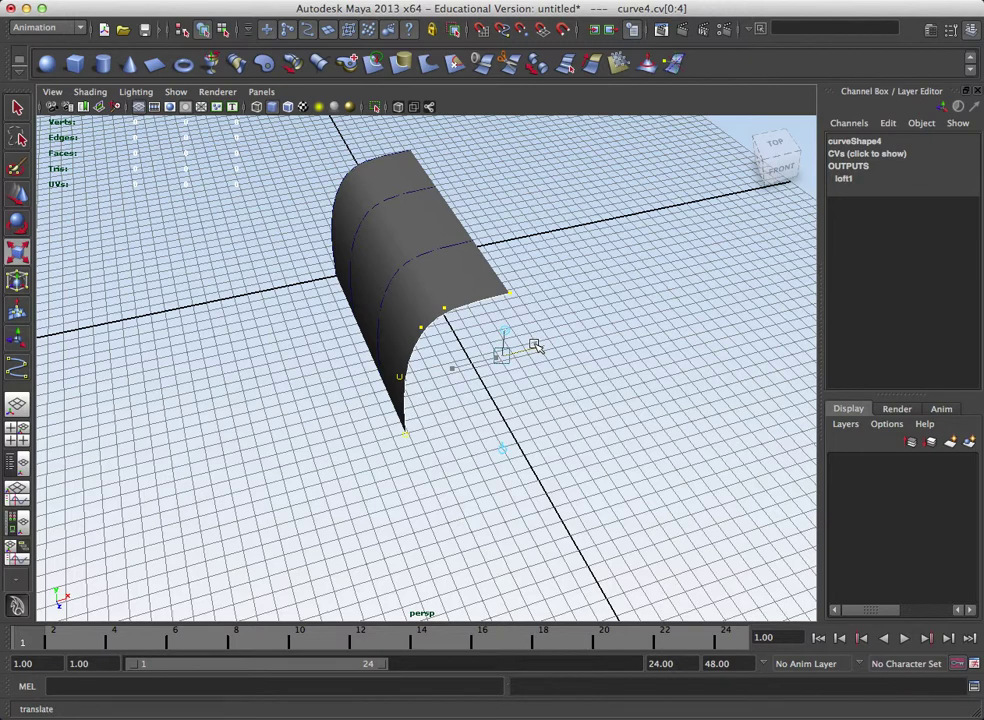
{"action": "key", "text": "Home"}
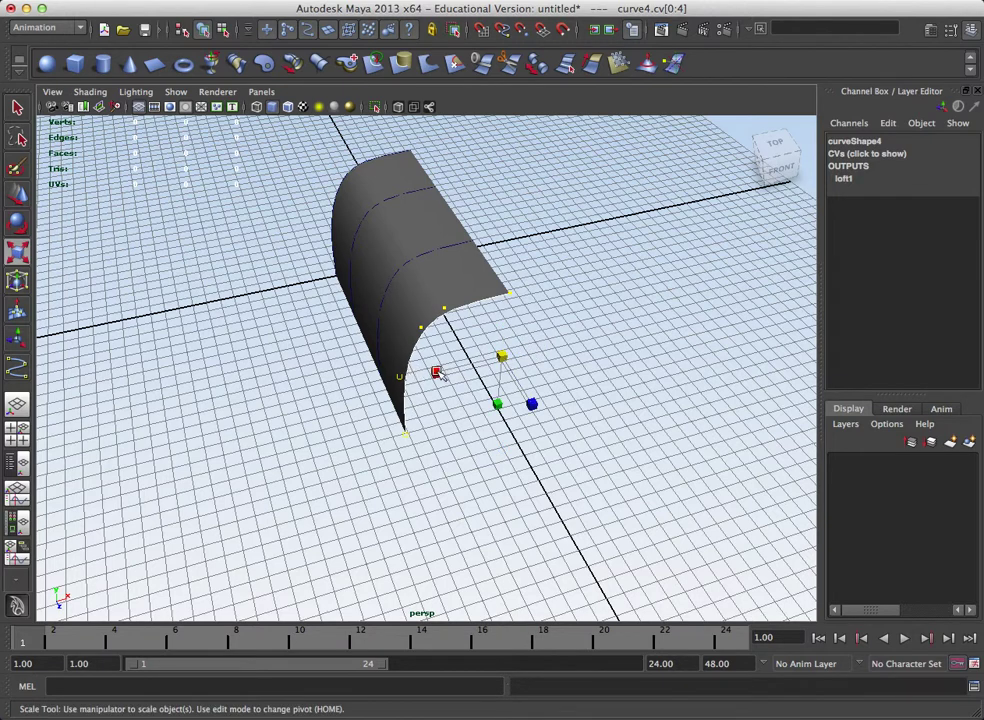
{"action": "left_click_drag", "start_coordinate": [440, 376], "coordinate": [471, 367]}
Select the third profile curve and pick the Section Spans attribute of its loft1 output
{"action": "left_click_drag", "start_coordinate": [430, 335], "coordinate": [382, 318], "text": "alt"}
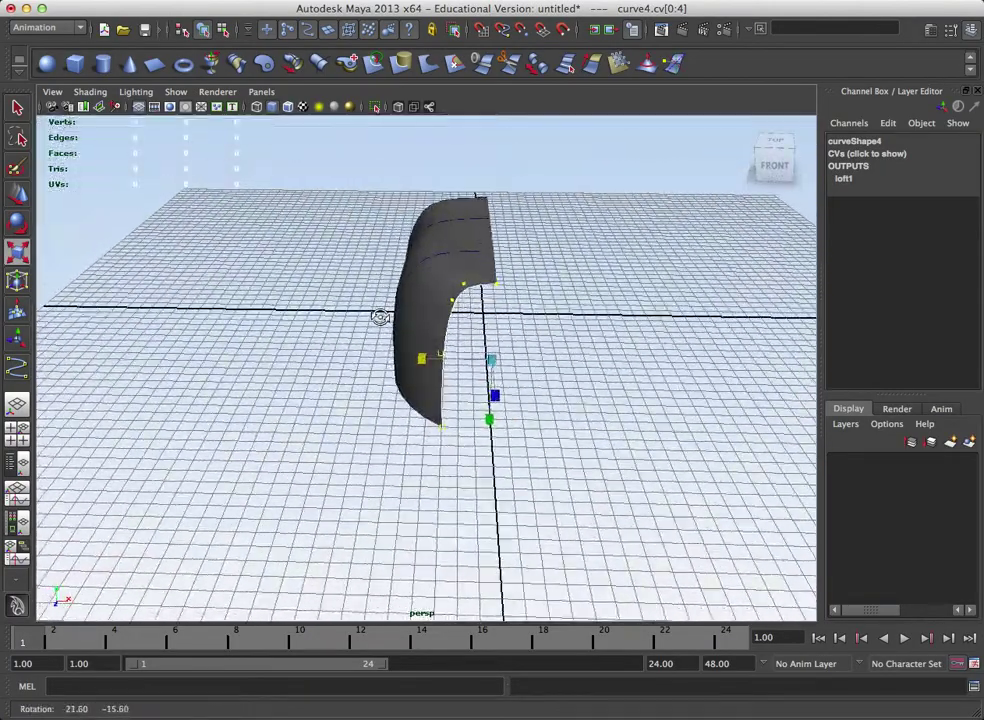
{"action": "left_click_drag", "start_coordinate": [518, 347], "coordinate": [369, 325], "text": "alt"}
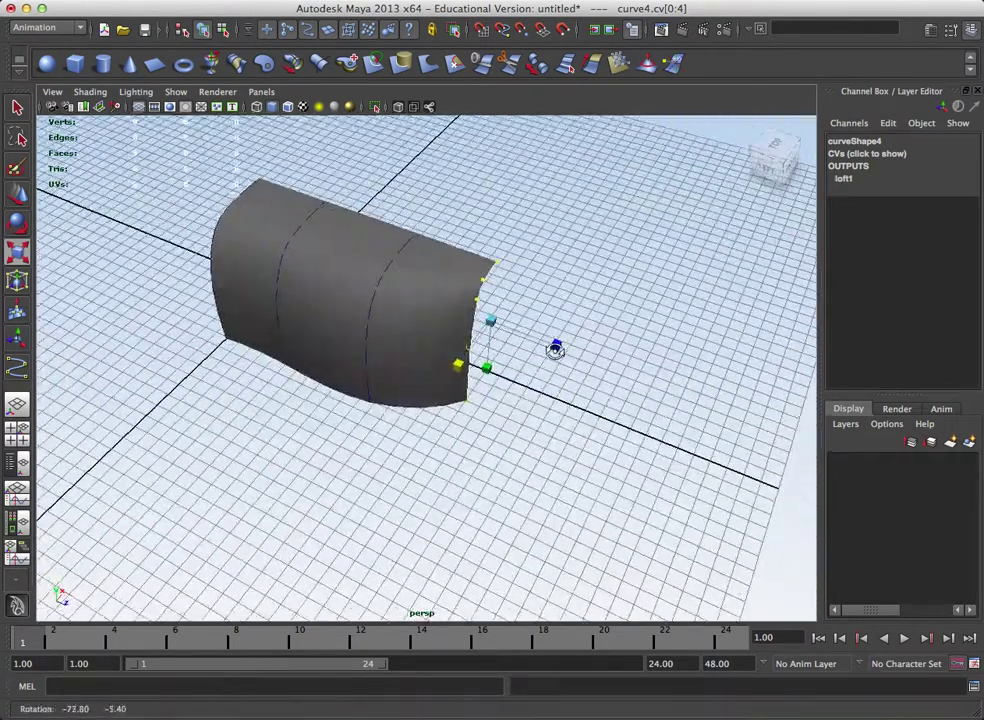
{"action": "left_click", "coordinate": [356, 345]}
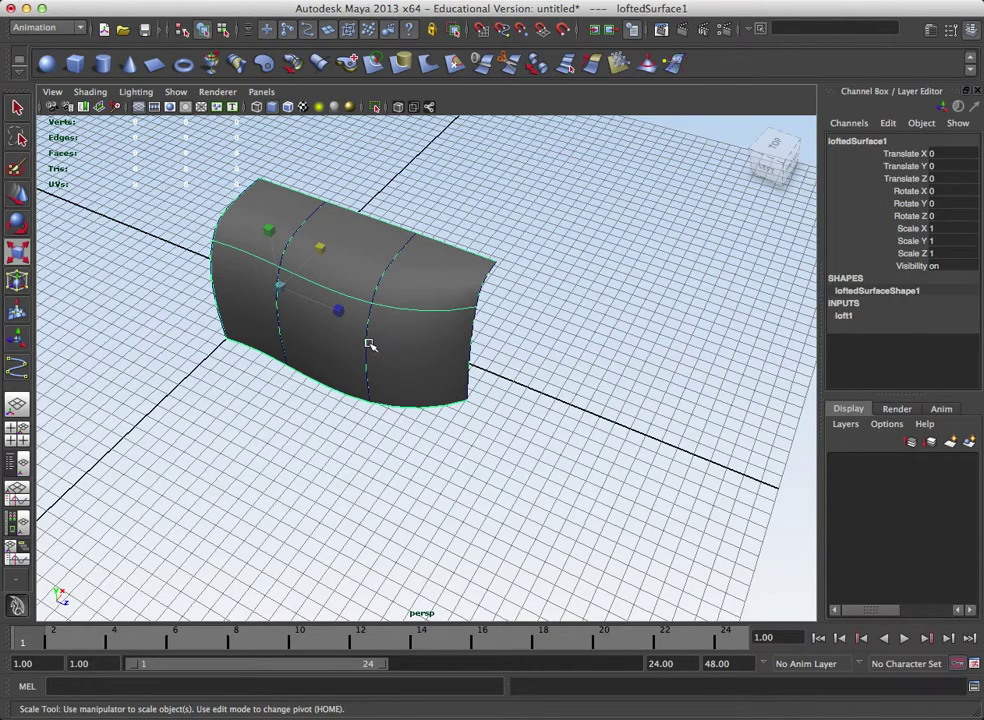
{"action": "left_click", "coordinate": [363, 347]}
{"action": "left_click_drag", "start_coordinate": [363, 347], "coordinate": [420, 341], "text": "alt"}
{"action": "left_click_drag", "start_coordinate": [567, 351], "coordinate": [786, 324], "text": "alt"}
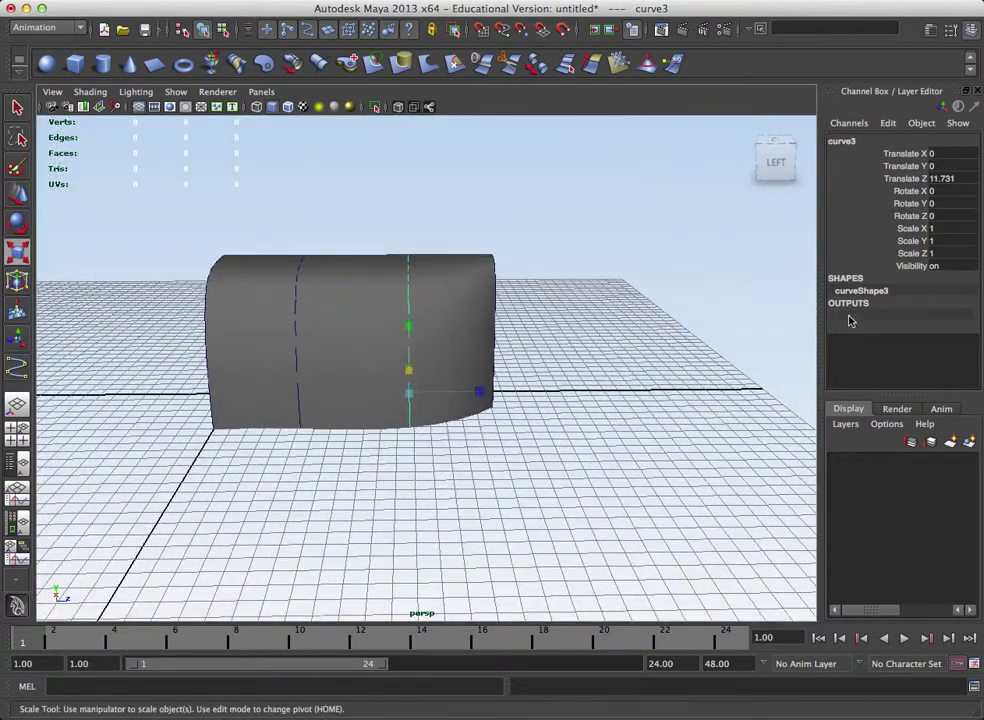
{"action": "left_click", "coordinate": [846, 315]}
{"action": "scroll", "coordinate": [936, 302], "scroll_direction": "down", "scroll_amount": 1}
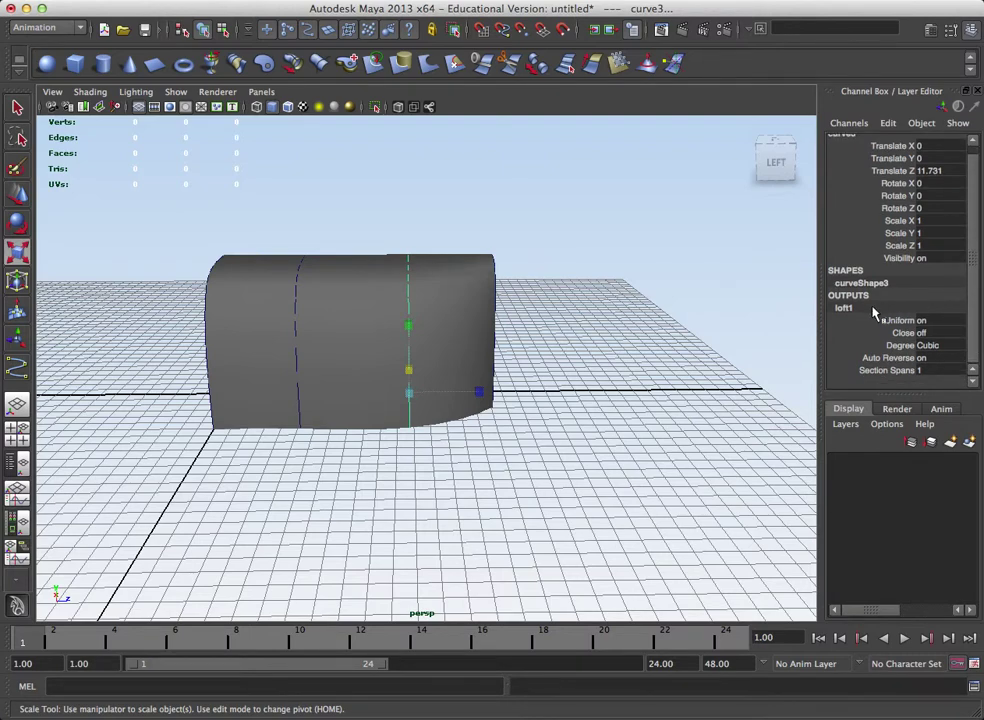
{"action": "left_click", "coordinate": [847, 371]}
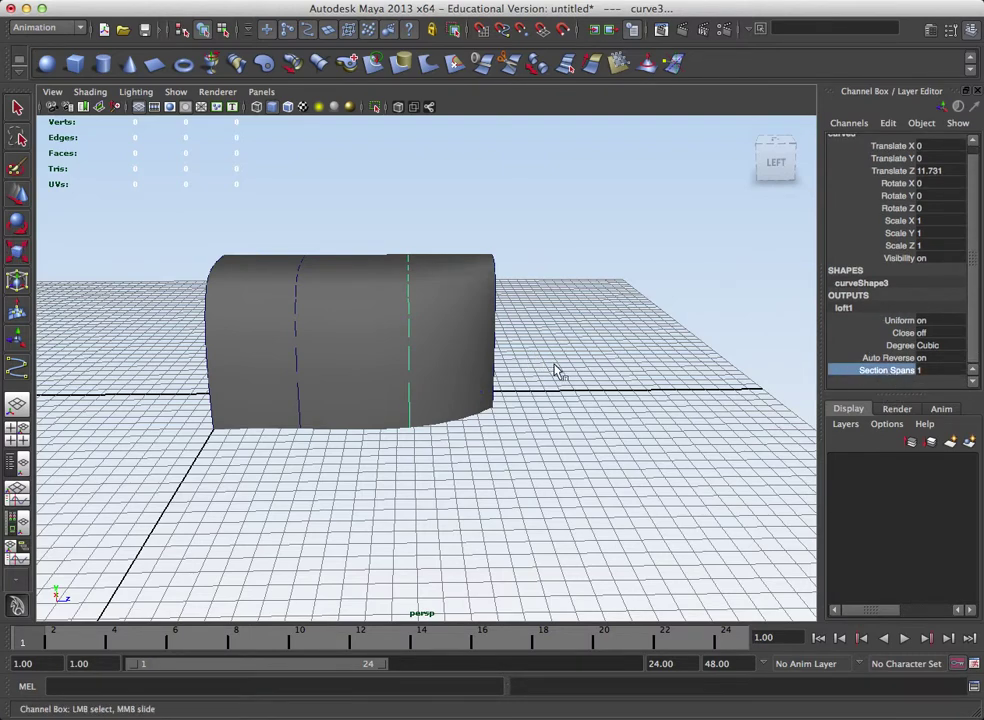
Set the display to fine smoothness and show the lofted surface in wireframe
{"action": "left_click_drag", "start_coordinate": [556, 371], "coordinate": [531, 368], "text": "alt"}
{"action": "key", "text": "3"}
{"action": "key", "text": "4"}
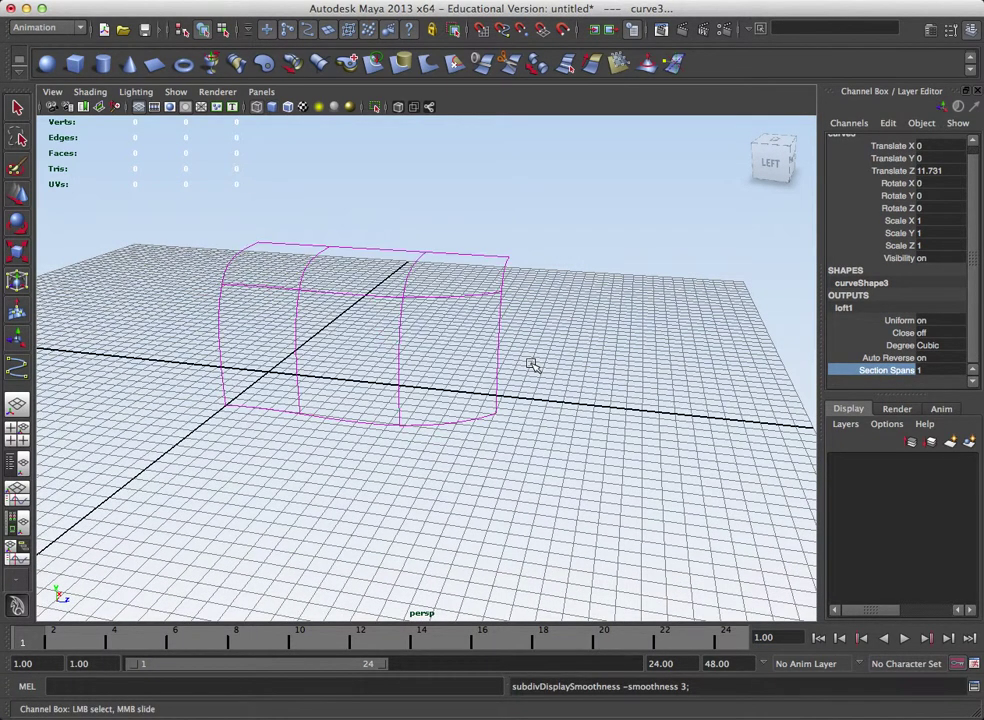
Show the model shaded and delete the surface lofted through the four profile curves
{"action": "middle_click_drag", "start_coordinate": [560, 357], "coordinate": [459, 345]}
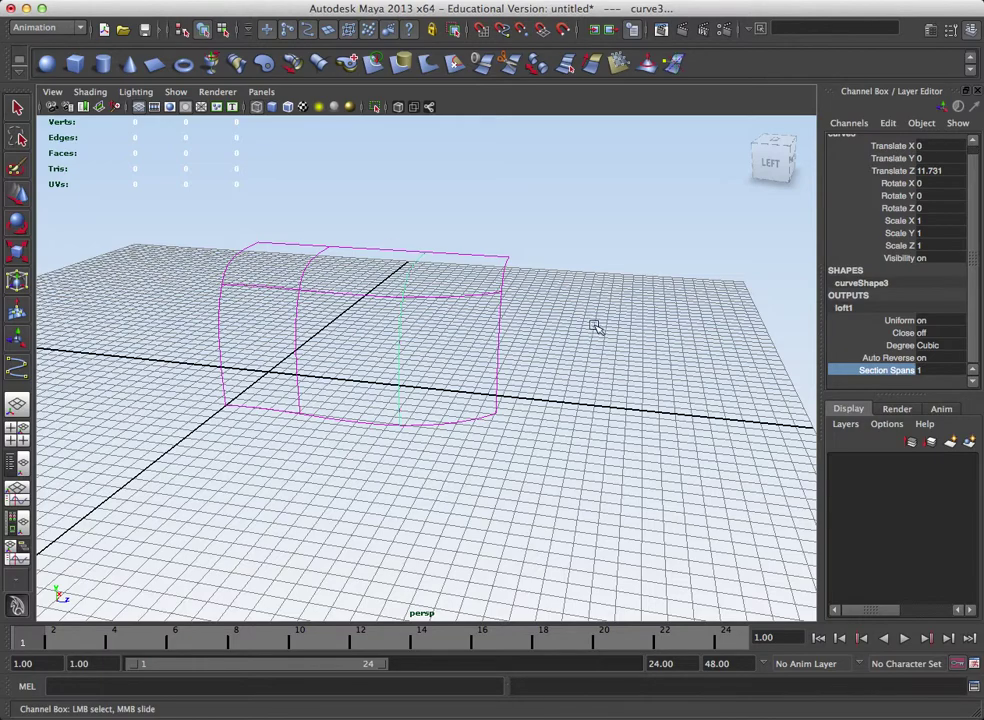
{"action": "mouse_move", "coordinate": [595, 326]}
{"action": "left_mouse_down", "text": "alt"}
{"action": "mouse_move", "coordinate": [549, 334]}
{"action": "mouse_move", "coordinate": [581, 330]}
{"action": "left_mouse_up", "text": "alt"}
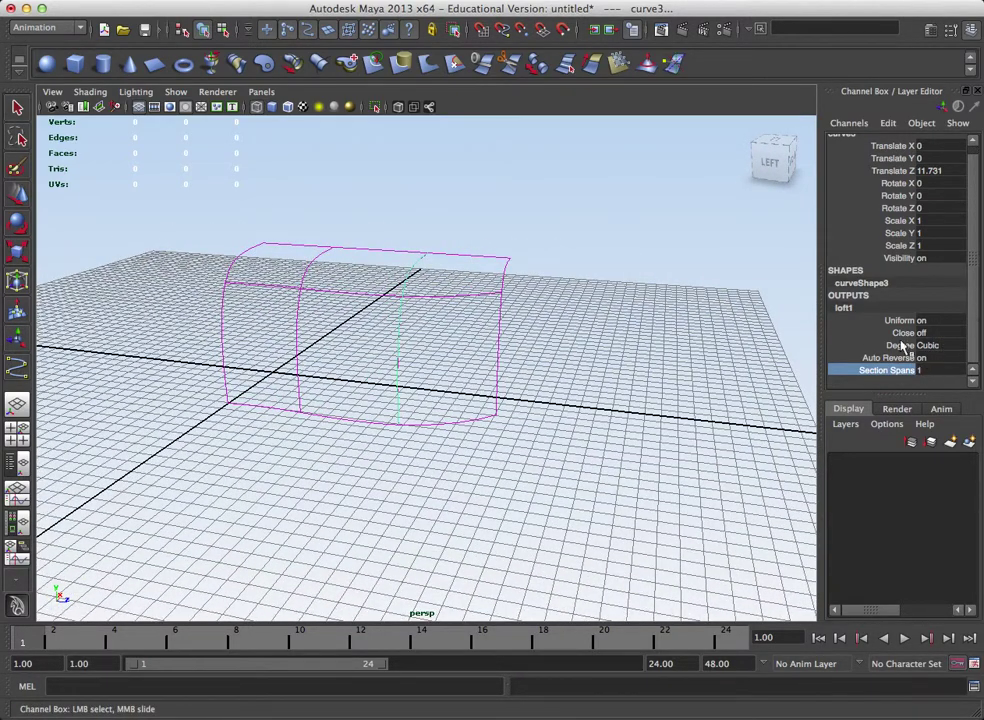
{"action": "mouse_move", "coordinate": [584, 378]}
{"action": "left_mouse_down", "text": "alt"}
{"action": "mouse_move", "coordinate": [549, 393]}
{"action": "mouse_move", "coordinate": [578, 378]}
{"action": "mouse_move", "coordinate": [409, 341]}
{"action": "mouse_move", "coordinate": [413, 382]}
{"action": "mouse_move", "coordinate": [439, 360]}
{"action": "mouse_move", "coordinate": [439, 395]}
{"action": "mouse_move", "coordinate": [461, 446]}
{"action": "mouse_move", "coordinate": [481, 459]}
{"action": "mouse_move", "coordinate": [267, 388]}
{"action": "left_mouse_up", "text": "alt"}
{"action": "key", "text": "5"}
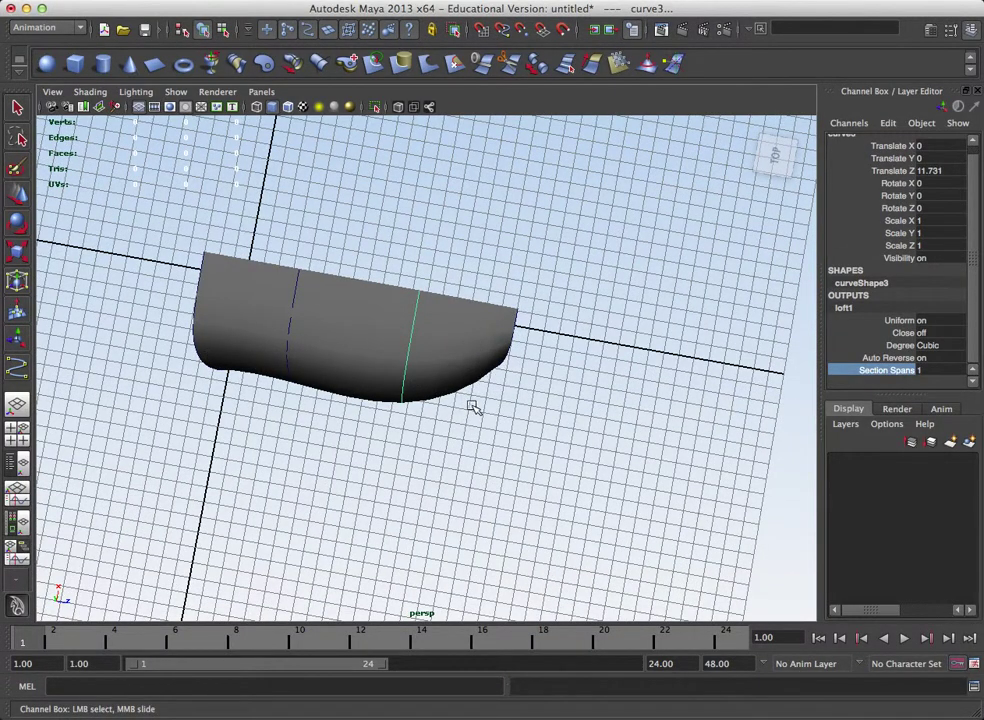
{"action": "left_click_drag", "start_coordinate": [450, 402], "coordinate": [369, 369], "text": "alt"}
{"action": "left_click", "coordinate": [369, 364]}
{"action": "key", "text": "r"}
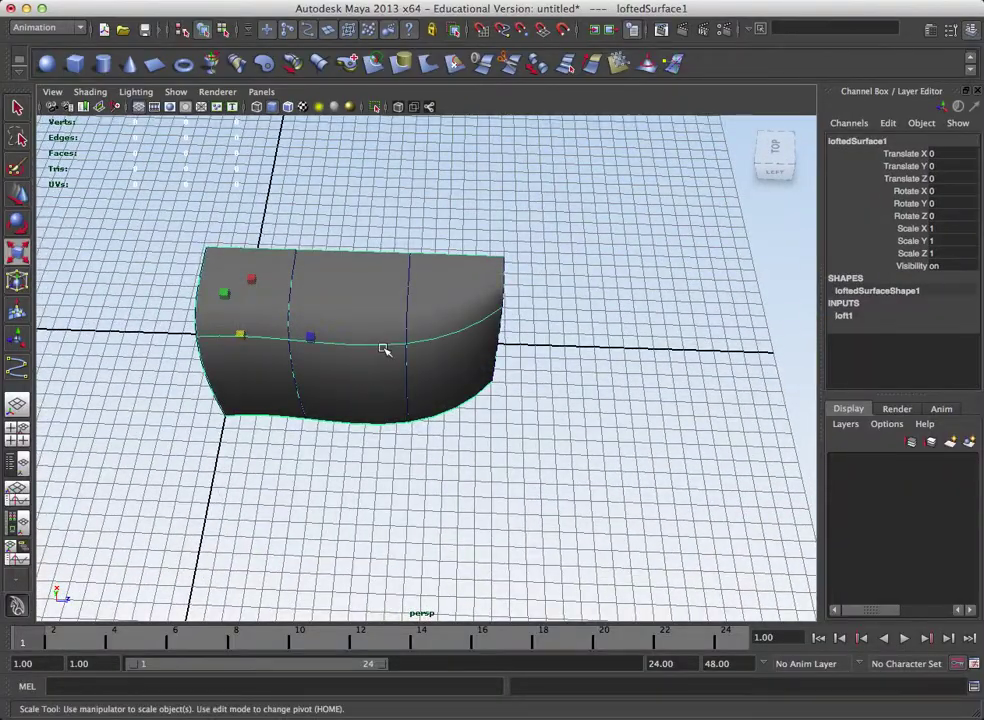
{"action": "key", "text": "Delete"}
Delete the two middle profile curves so that only the first and last profiles are left
{"action": "left_click_drag", "start_coordinate": [168, 286], "coordinate": [188, 281], "text": "alt"}
{"action": "left_click_drag", "start_coordinate": [326, 298], "coordinate": [282, 284]}
{"action": "left_click_drag", "start_coordinate": [424, 320], "coordinate": [325, 290], "text": "shift"}
{"action": "left_click", "coordinate": [373, 307]}
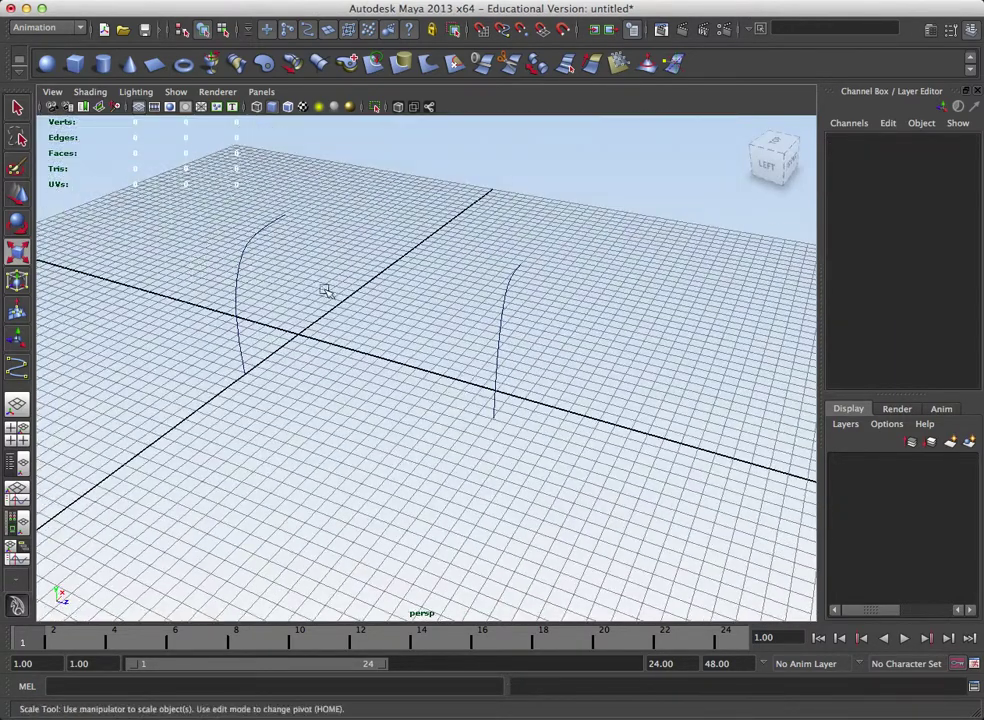
Loft a surface between the two remaining end curves and show it in wireframe at fine smoothness
{"action": "left_click", "coordinate": [238, 300]}
{"action": "left_click", "coordinate": [506, 290], "text": "shift"}
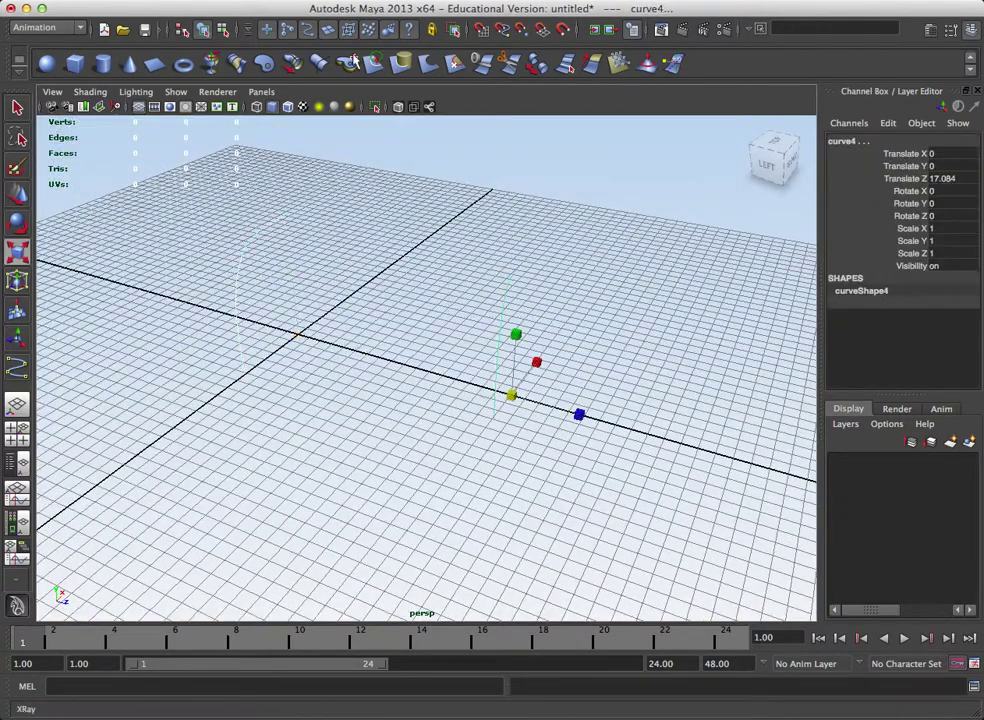
{"action": "left_click", "coordinate": [237, 62]}
{"action": "left_click_drag", "start_coordinate": [383, 333], "coordinate": [370, 342], "text": "alt"}
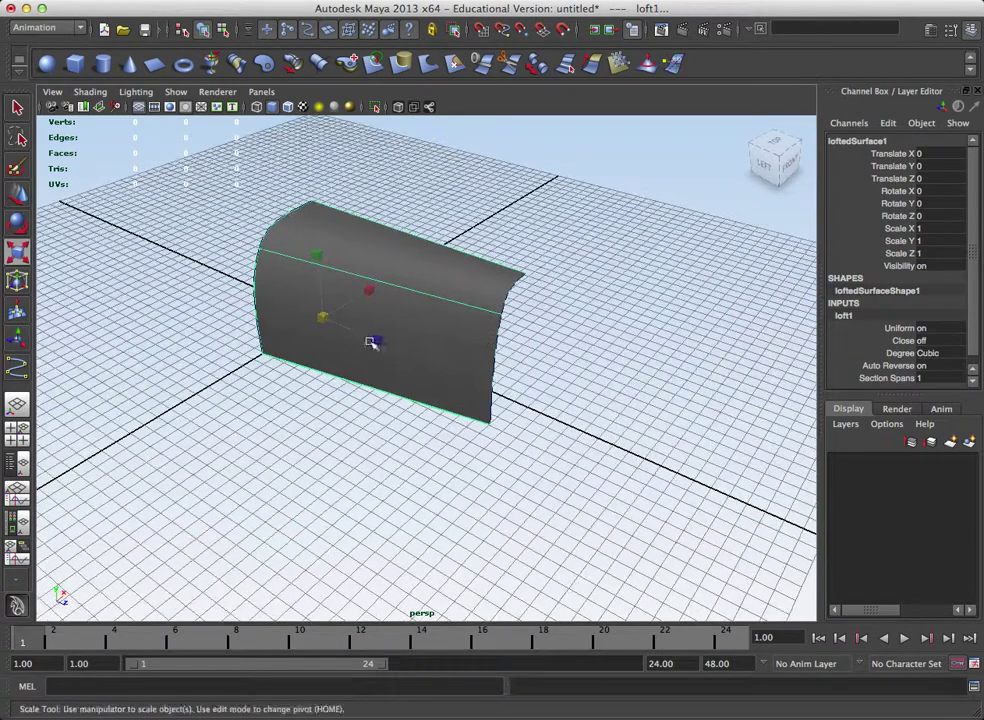
{"action": "key", "text": "3"}
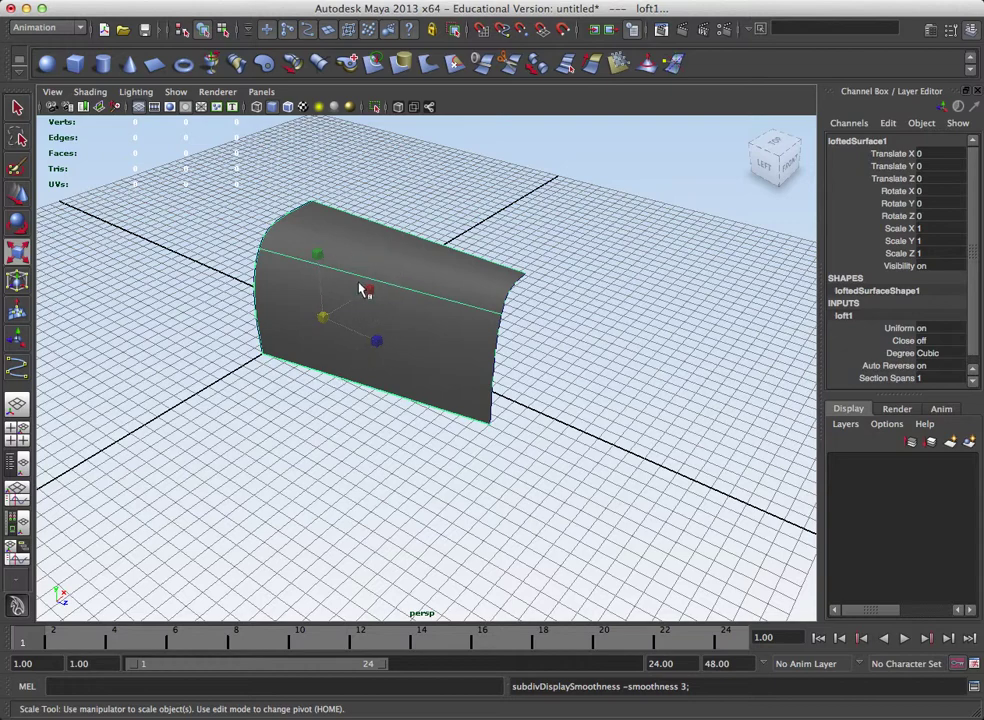
{"action": "key", "text": "4"}
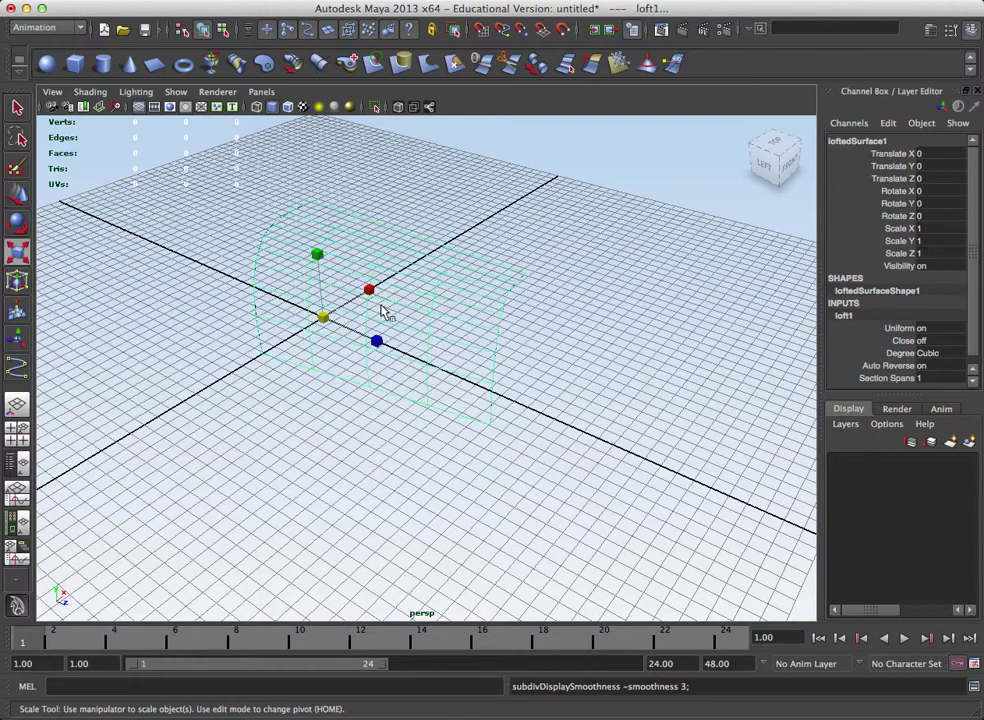
Select the three inner vertical isoparms of the lofted surface, starting with the one at V 0.25
{"action": "left_click_drag", "start_coordinate": [384, 310], "coordinate": [424, 360], "text": "alt"}
{"action": "right_click_drag", "start_coordinate": [426, 358], "coordinate": [424, 284]}
{"action": "left_click", "coordinate": [382, 333]}
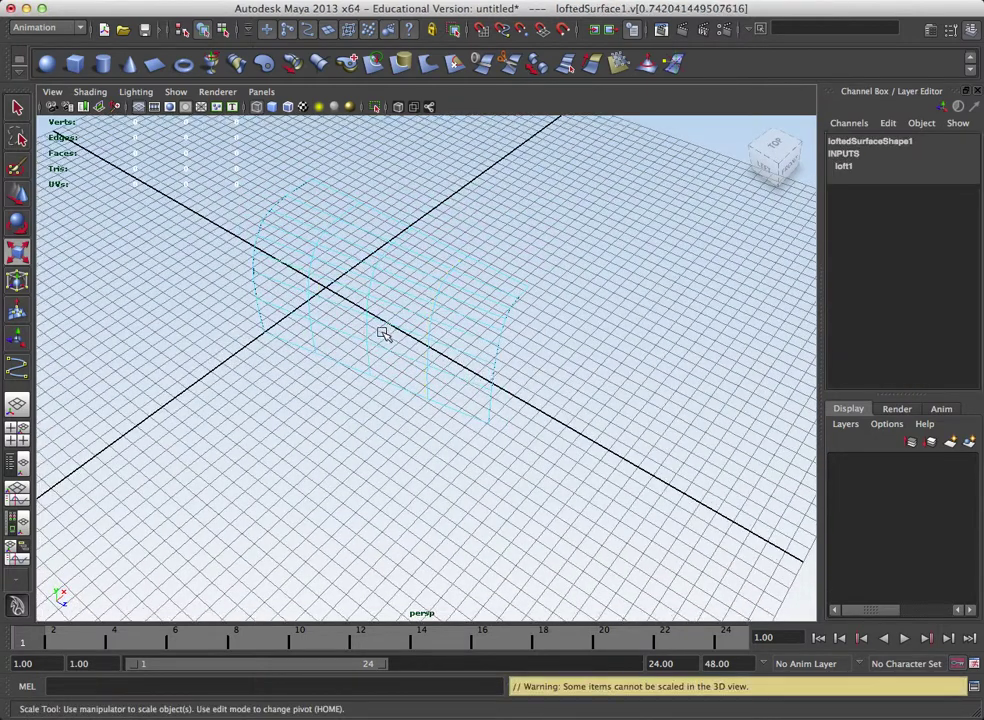
{"action": "left_click", "coordinate": [329, 320]}
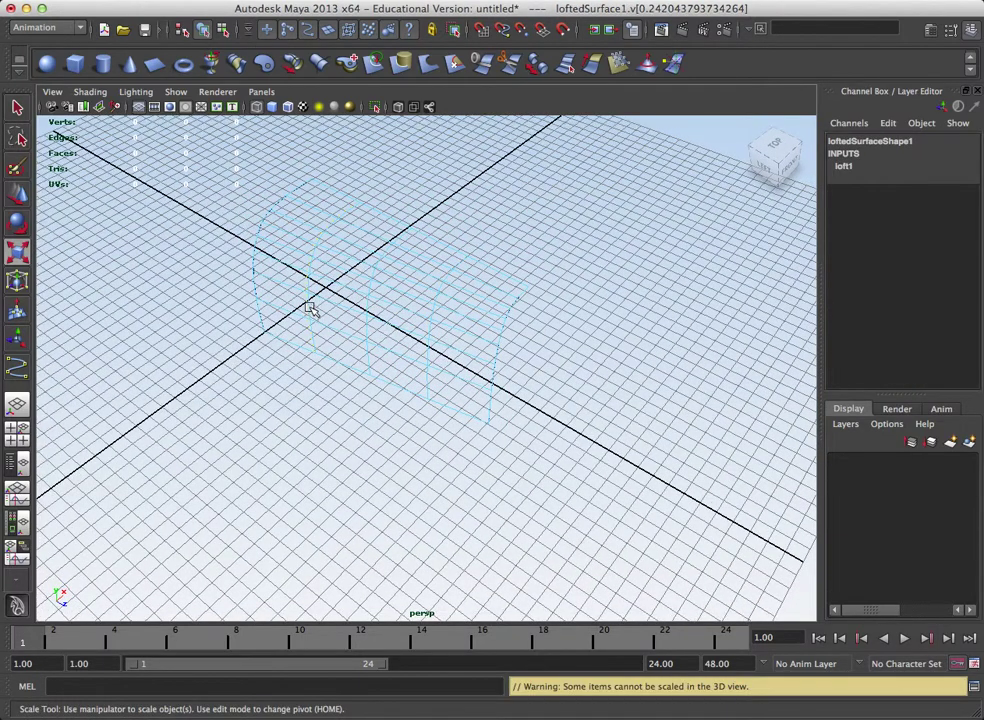
{"action": "left_click", "coordinate": [313, 314]}
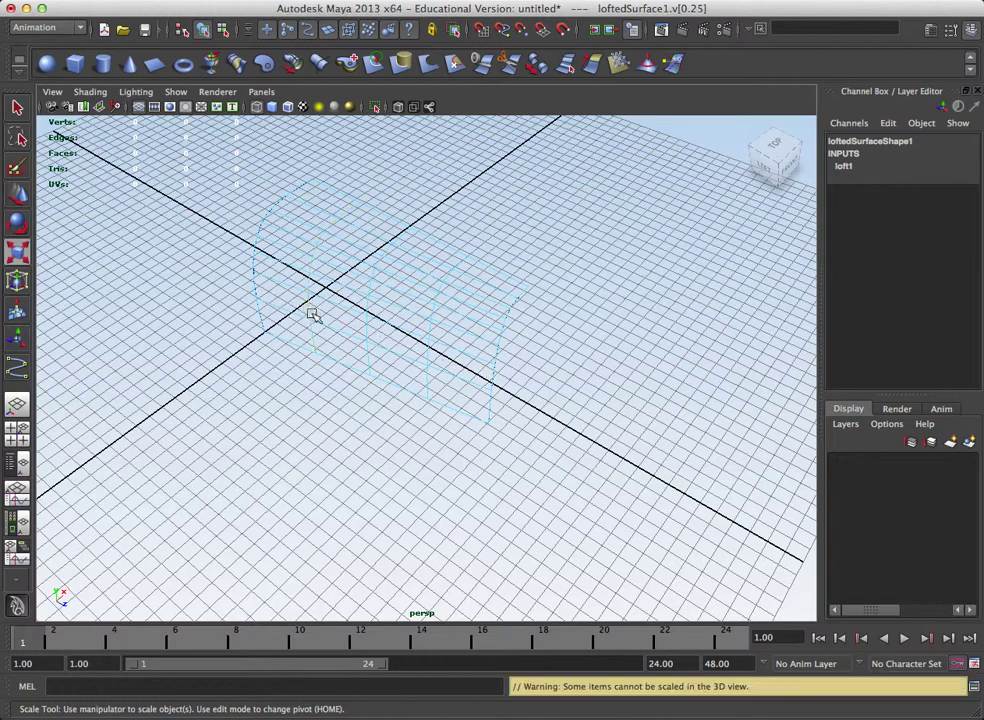
{"action": "left_click", "coordinate": [365, 329], "text": "shift"}
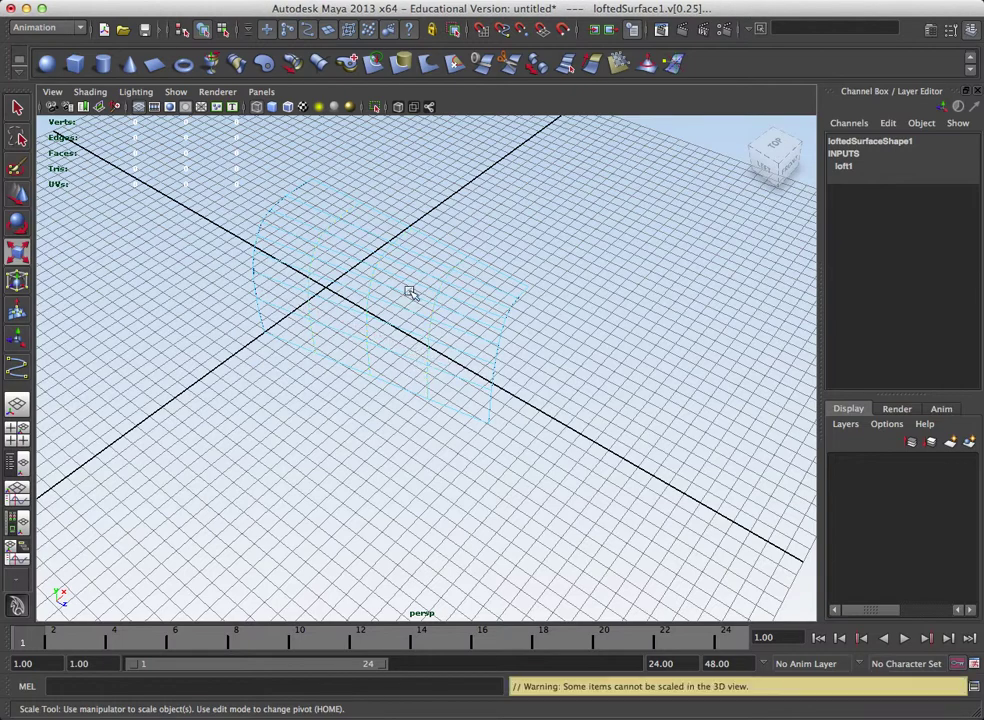
{"action": "left_click_drag", "start_coordinate": [447, 353], "coordinate": [484, 292], "text": "alt"}
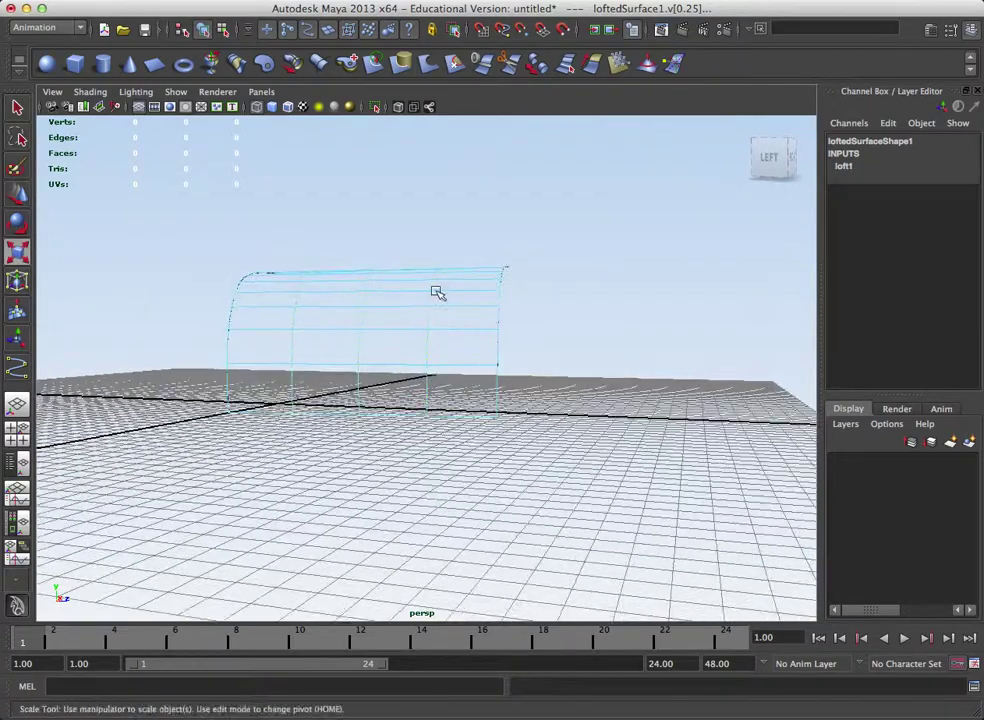
{"action": "right_click_drag", "start_coordinate": [437, 292], "coordinate": [712, 369], "text": "alt"}
{"action": "middle_click_drag", "start_coordinate": [511, 321], "coordinate": [638, 338], "text": "alt"}
{"action": "right_click_drag", "start_coordinate": [638, 338], "coordinate": [435, 314], "text": "alt"}
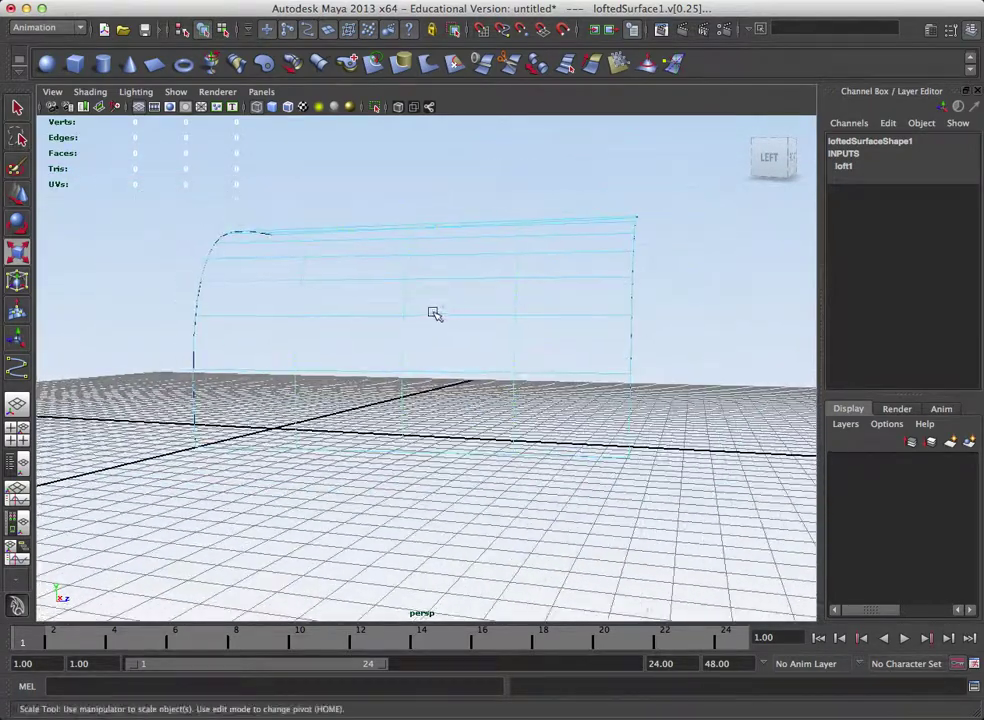
Create curves from the three selected isoparms with Duplicate Surface Curves
{"action": "key", "text": "r"}
{"action": "key", "text": "space"}
{"action": "left_click", "coordinate": [310, 252]}
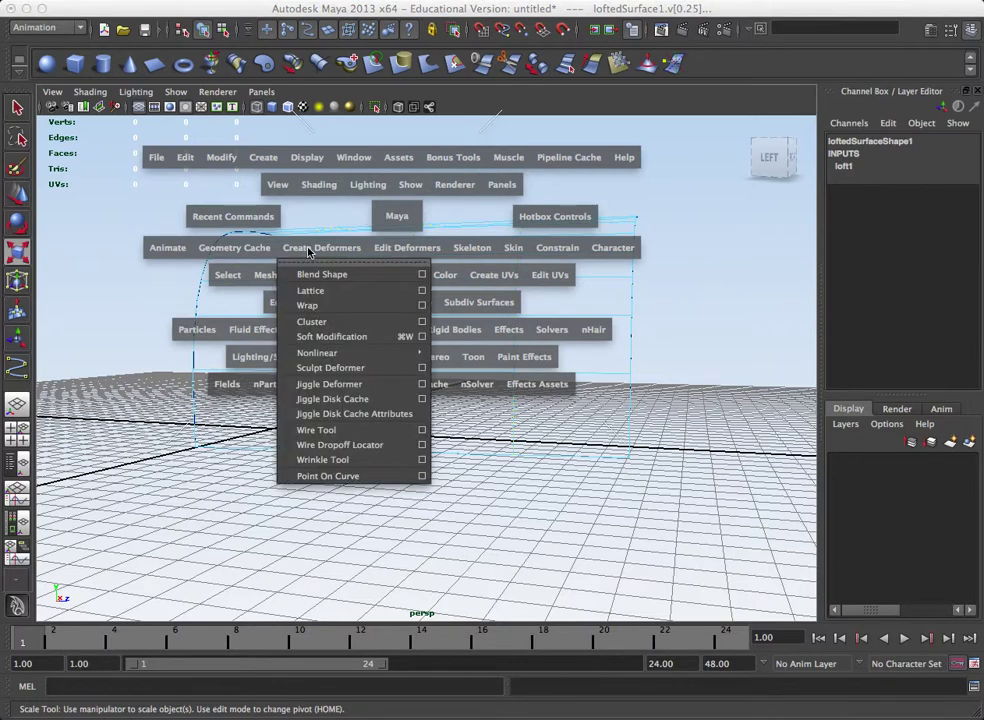
{"action": "left_click", "coordinate": [229, 247]}
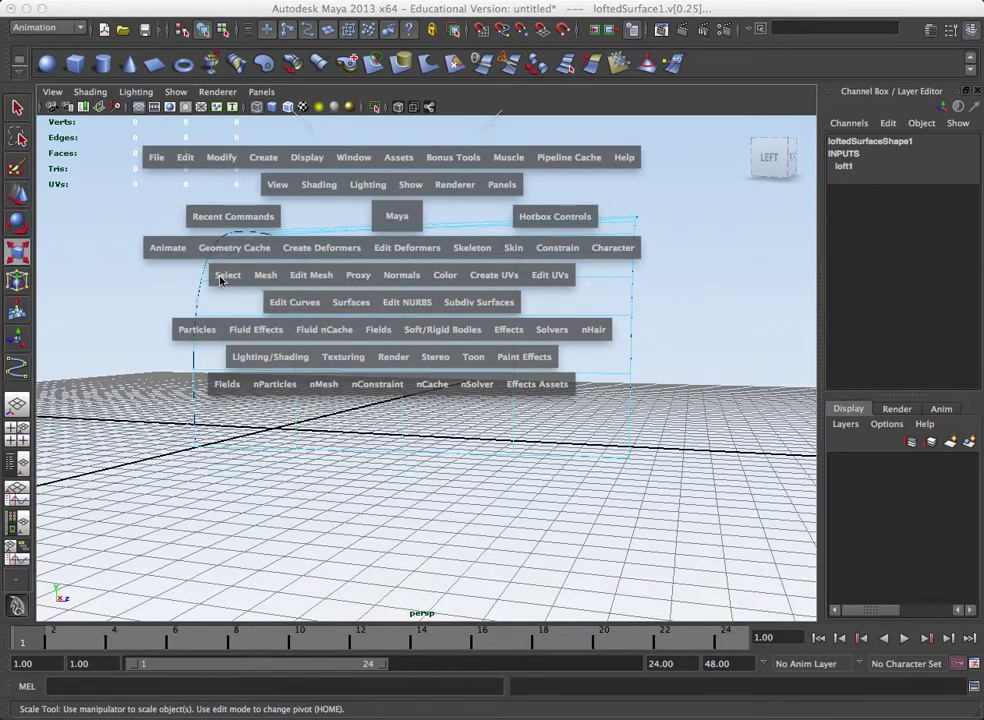
{"action": "left_click", "coordinate": [295, 302]}
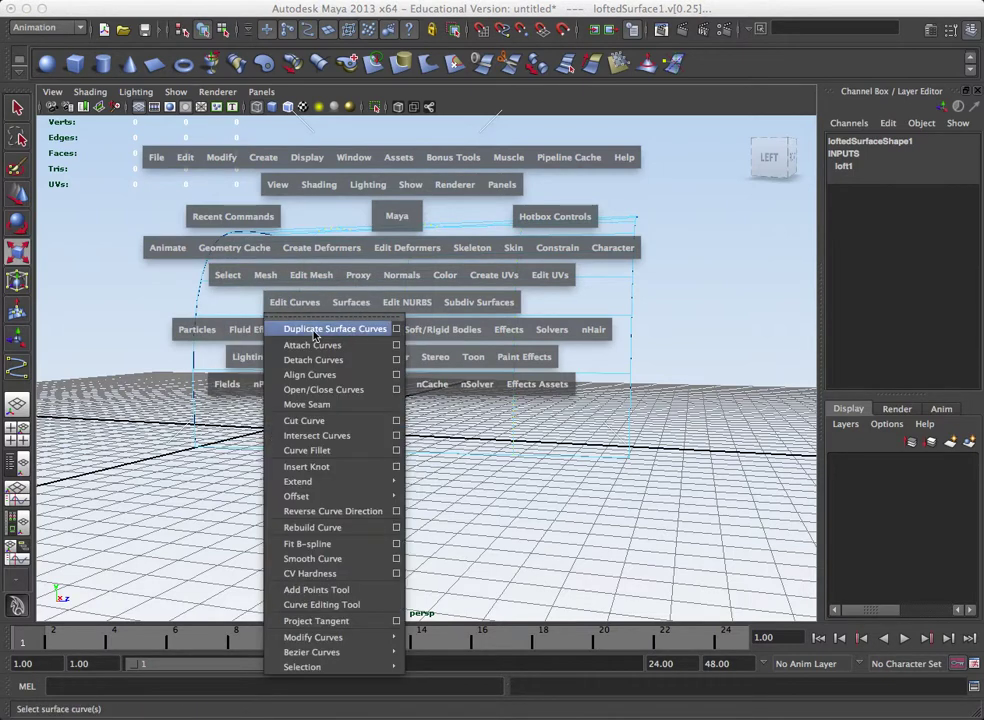
{"action": "left_click", "coordinate": [314, 333]}
{"action": "left_click", "coordinate": [367, 249]}
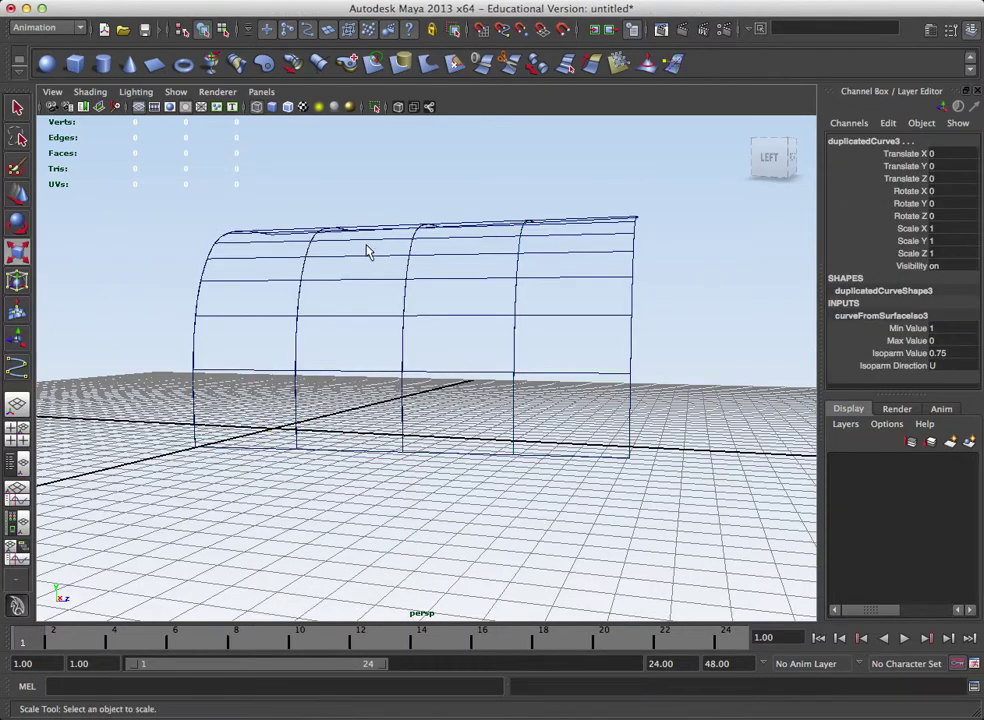
Delete the lofted surface while keeping the two end curves and the three duplicated curves
{"action": "left_click", "coordinate": [492, 266]}
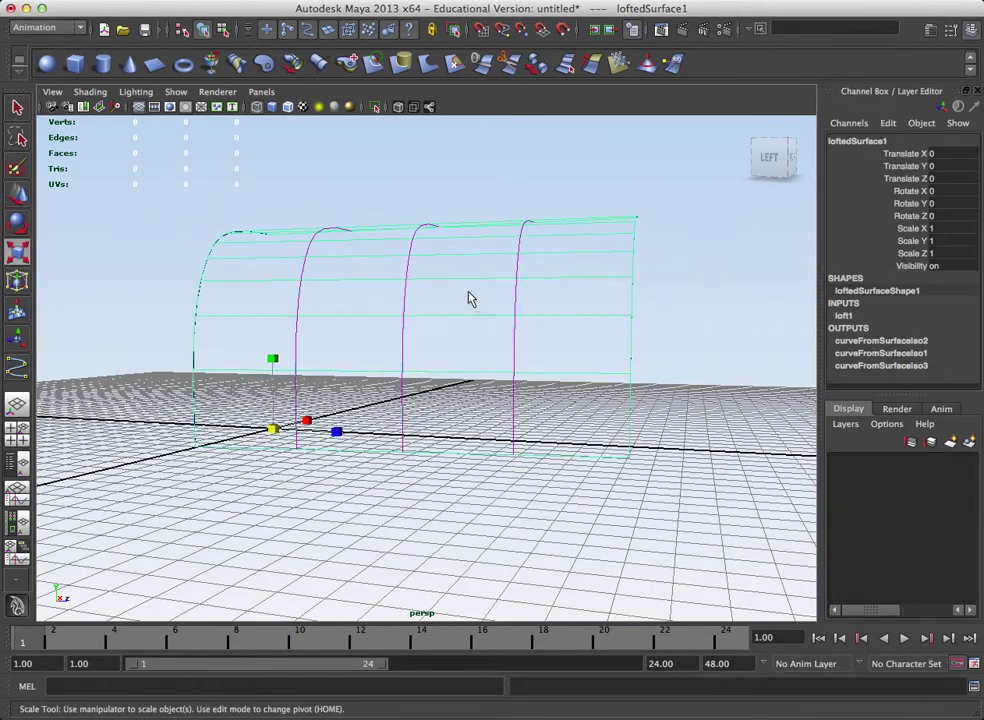
{"action": "key", "text": "Delete"}
{"action": "left_click_drag", "start_coordinate": [468, 299], "coordinate": [403, 263], "text": "alt"}
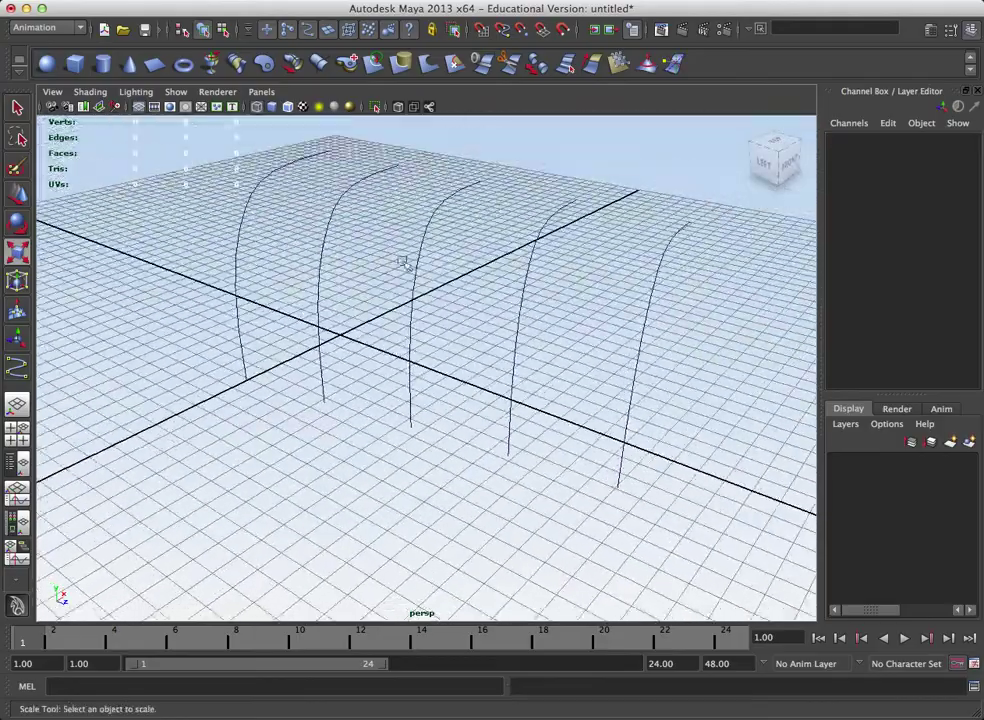
Loft a surface through all five profile curves, selected in order from the first to the last, and display it shaded
{"action": "left_click_drag", "start_coordinate": [327, 265], "coordinate": [204, 253], "text": "alt"}
{"action": "left_click", "coordinate": [232, 235]}
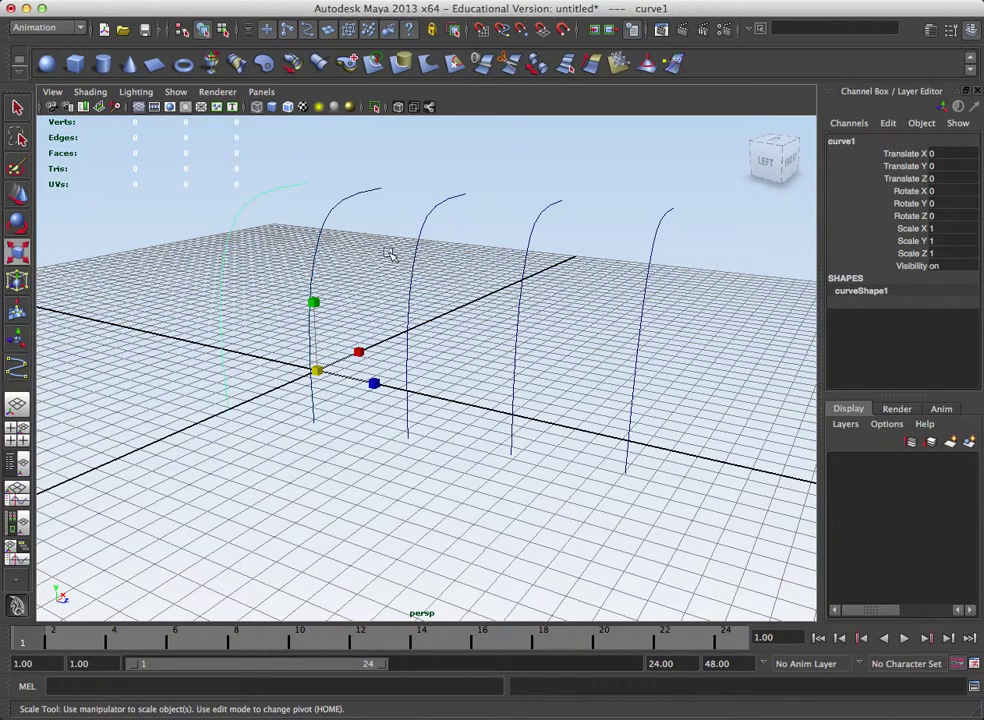
{"action": "left_click_drag", "start_coordinate": [360, 214], "coordinate": [307, 188], "text": "shift"}
{"action": "left_click_drag", "start_coordinate": [471, 281], "coordinate": [405, 257], "text": "shift"}
{"action": "left_click_drag", "start_coordinate": [525, 276], "coordinate": [545, 284], "text": "shift"}
{"action": "left_click_drag", "start_coordinate": [708, 327], "coordinate": [614, 305], "text": "shift"}
{"action": "right_click_drag", "start_coordinate": [577, 276], "coordinate": [541, 250], "text": "alt"}
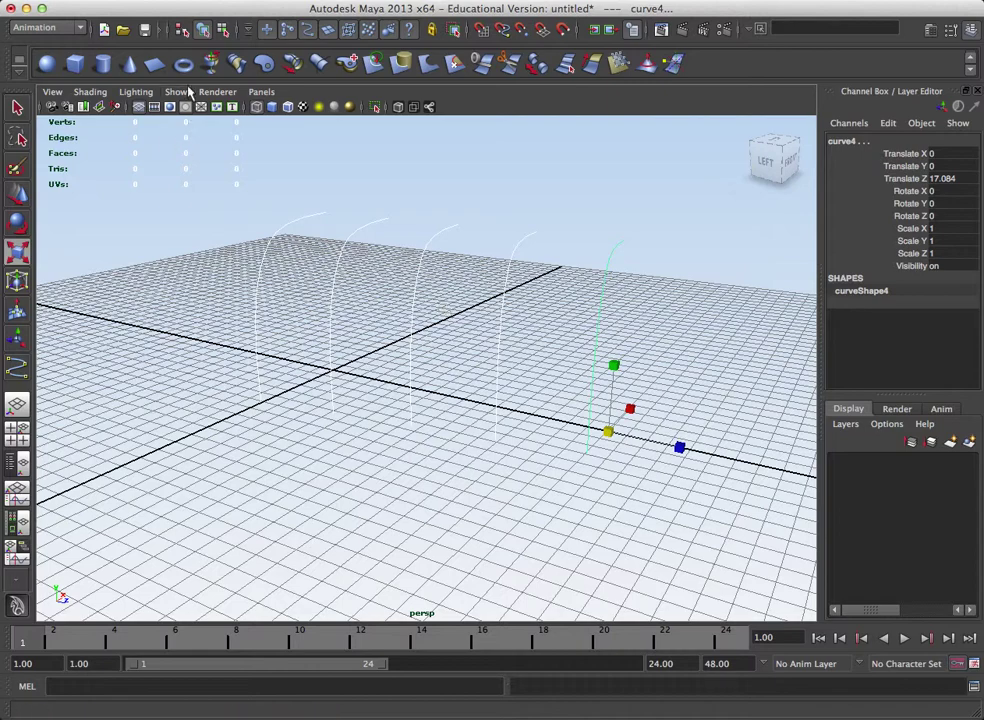
{"action": "left_click", "coordinate": [237, 64]}
{"action": "left_click_drag", "start_coordinate": [395, 224], "coordinate": [383, 262], "text": "alt"}
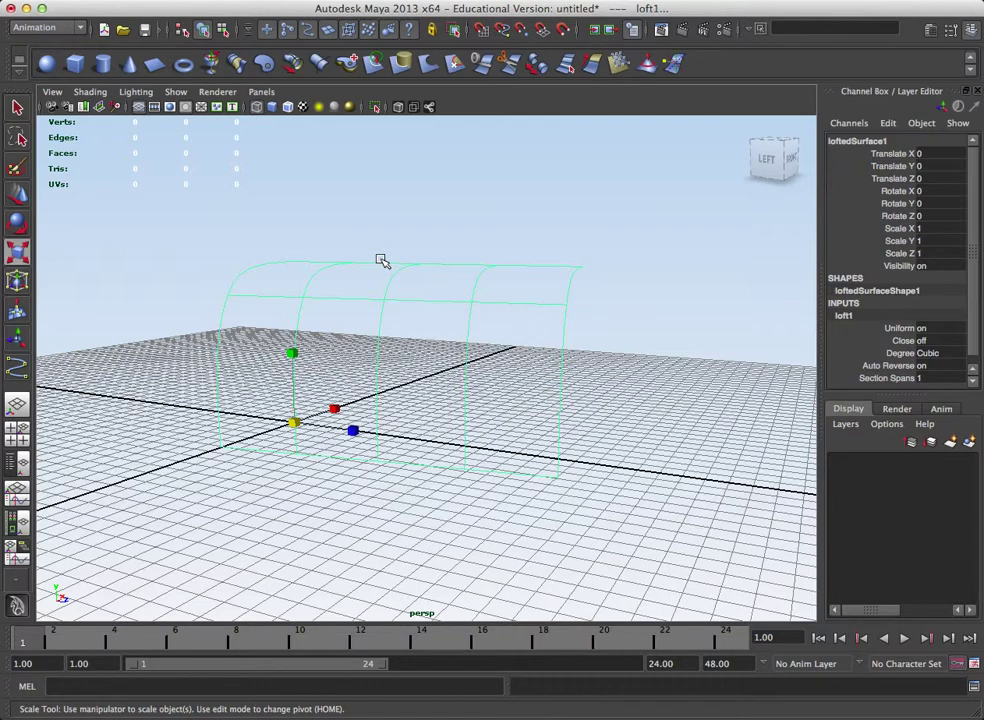
{"action": "key", "text": "5"}
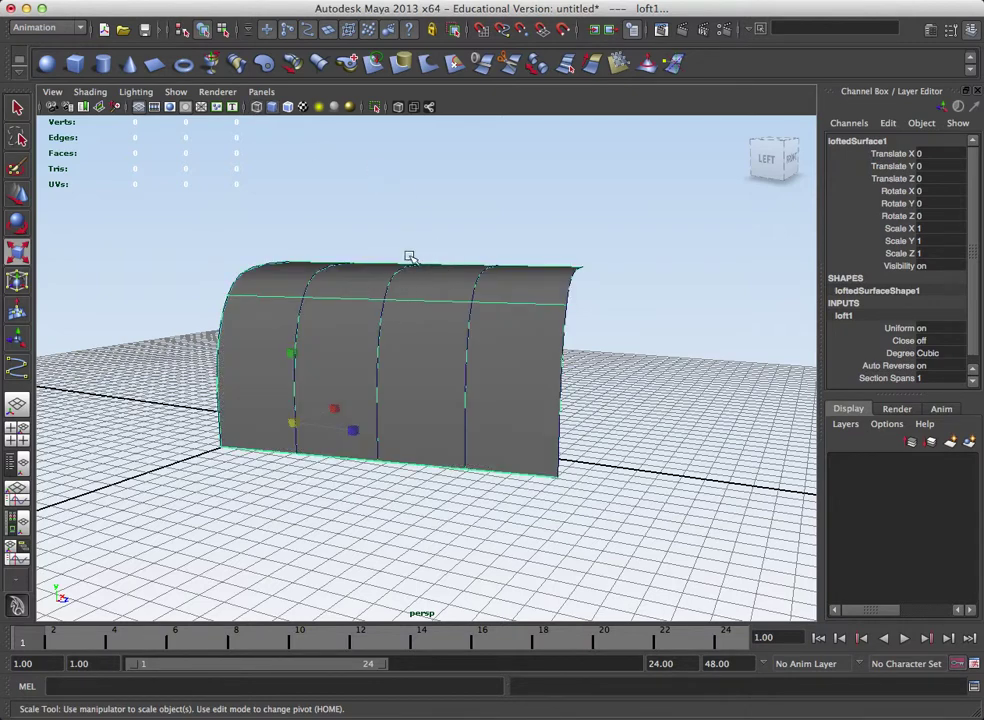
Delete the surface lofted through the five profile curves
{"action": "left_click_drag", "start_coordinate": [472, 360], "coordinate": [479, 358], "text": "alt"}
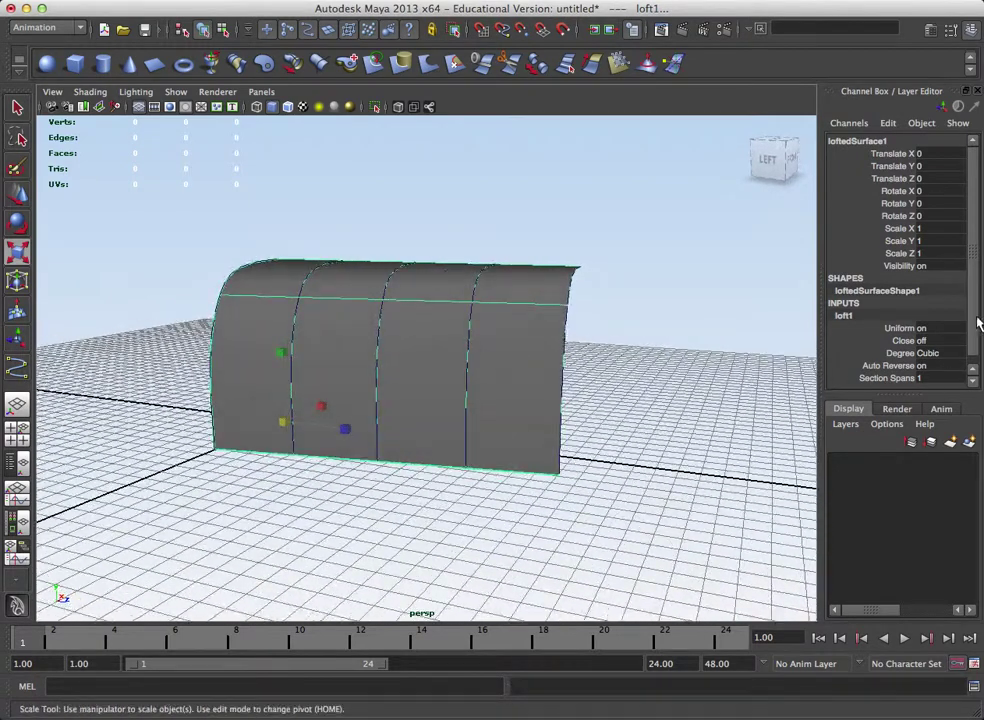
{"action": "scroll", "coordinate": [978, 323], "scroll_direction": "down", "scroll_amount": 1}
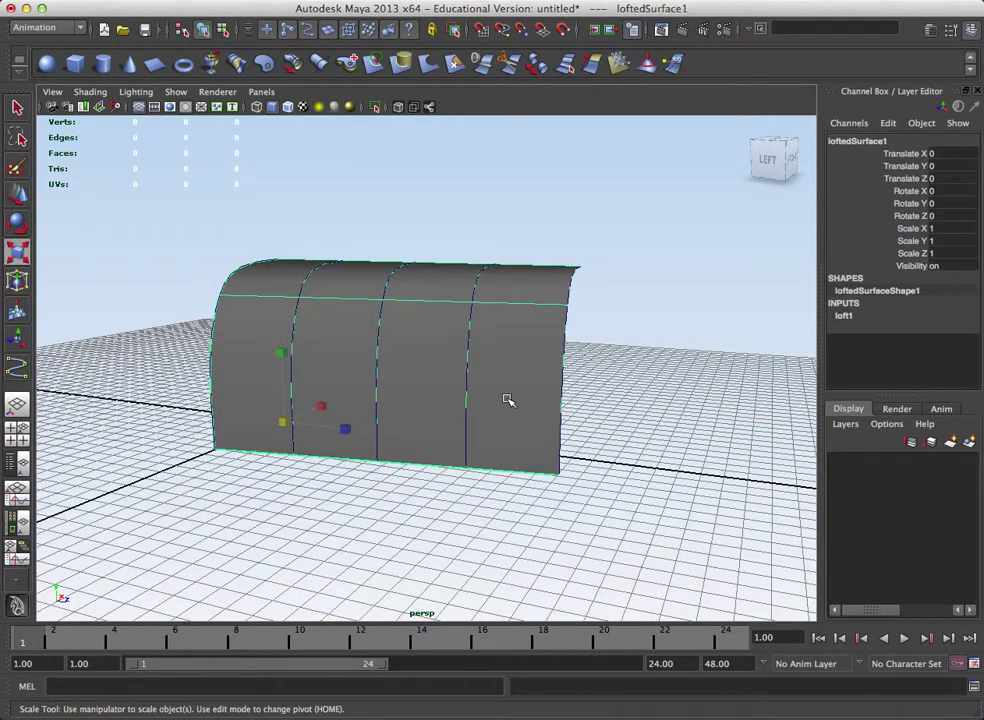
{"action": "key", "text": "Delete"}
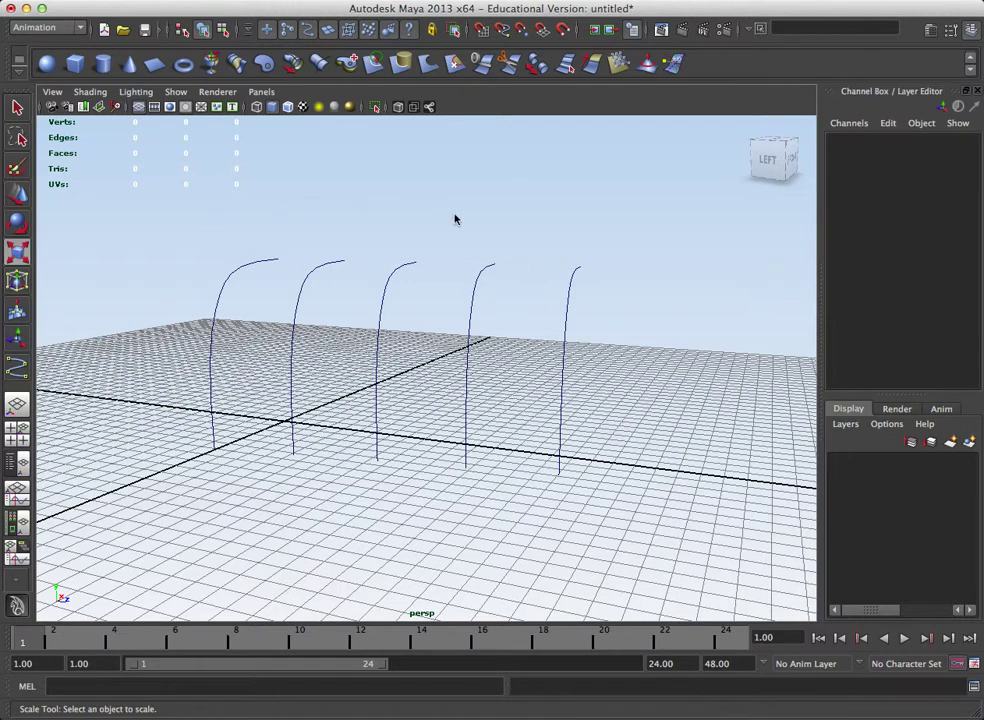
Open the Loft options, set the curve range to Partial, and move the dialog away from the first curves
{"action": "key", "text": "space"}
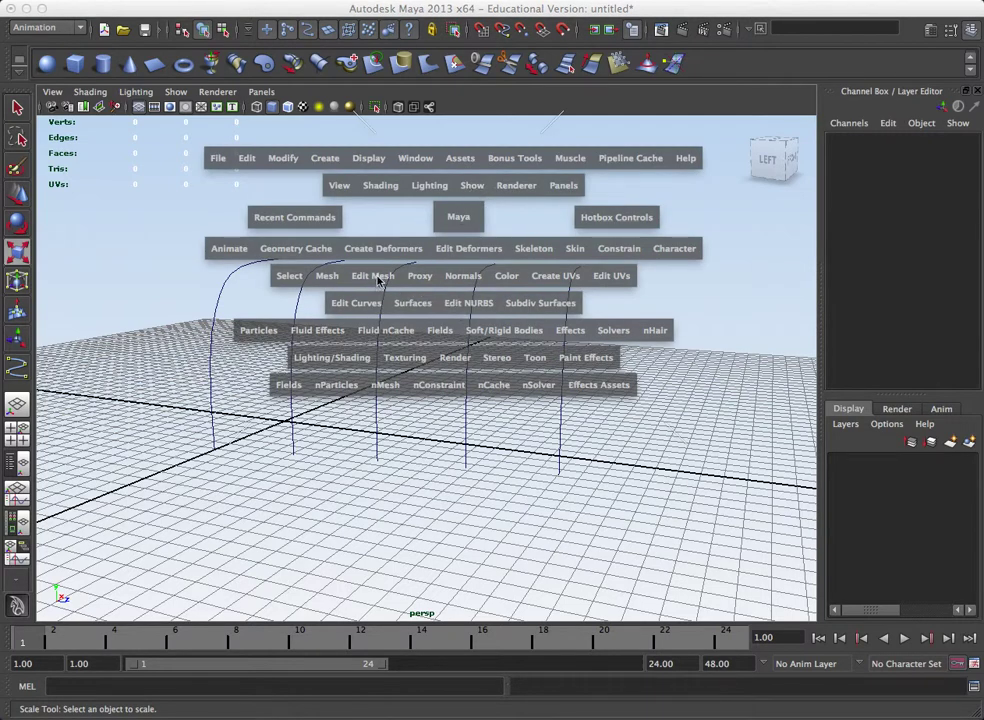
{"action": "left_click", "coordinate": [414, 304]}
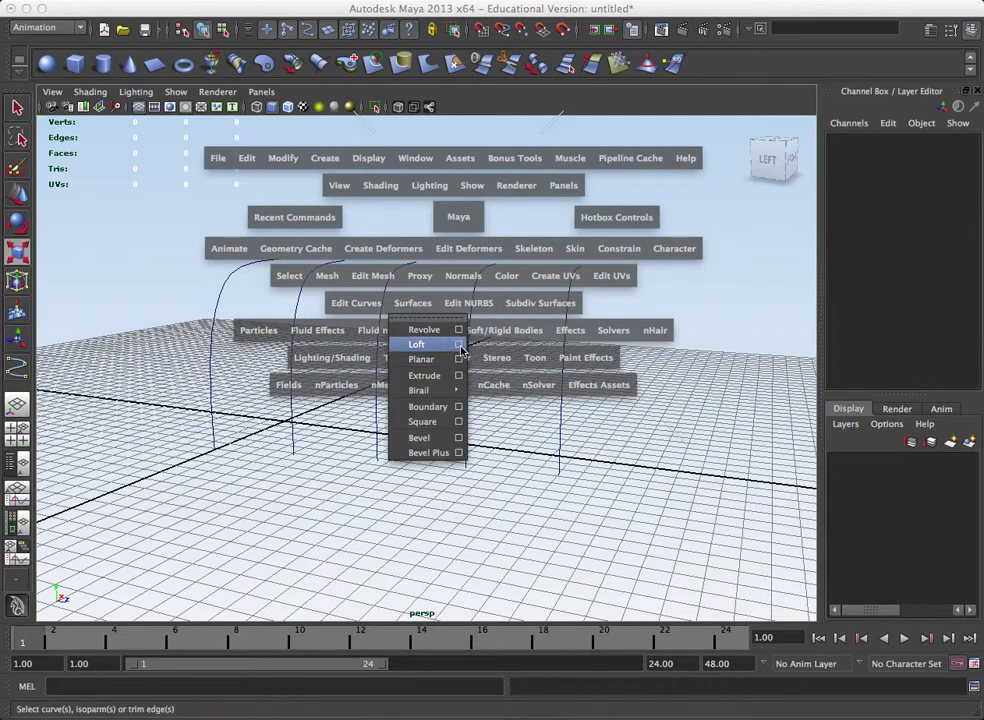
{"action": "left_click", "coordinate": [471, 345]}
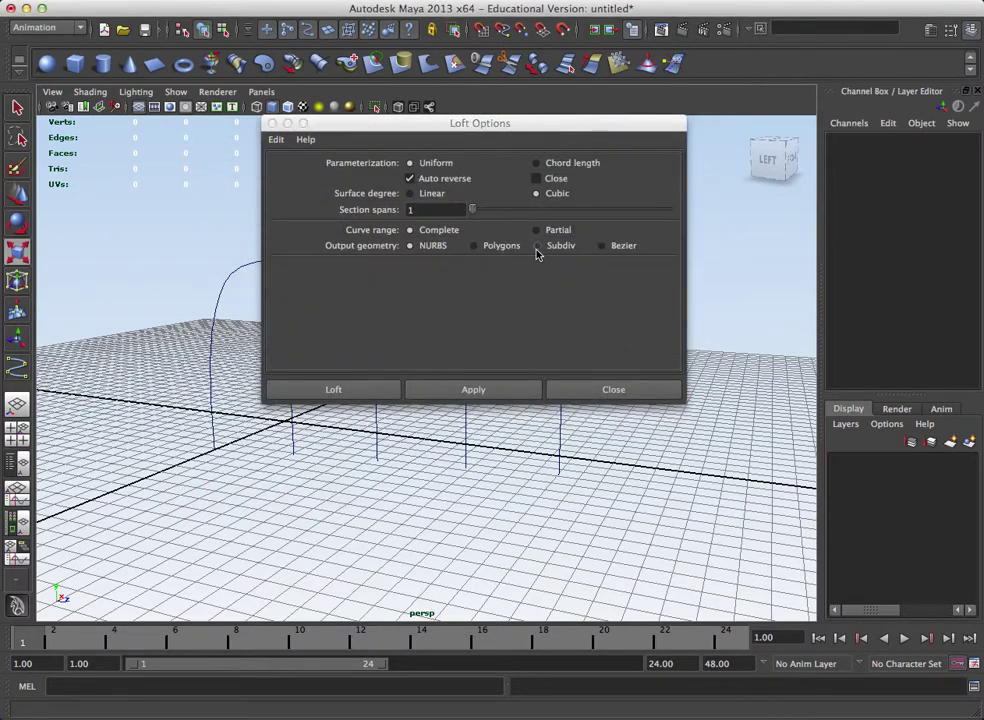
{"action": "left_click", "coordinate": [537, 231]}
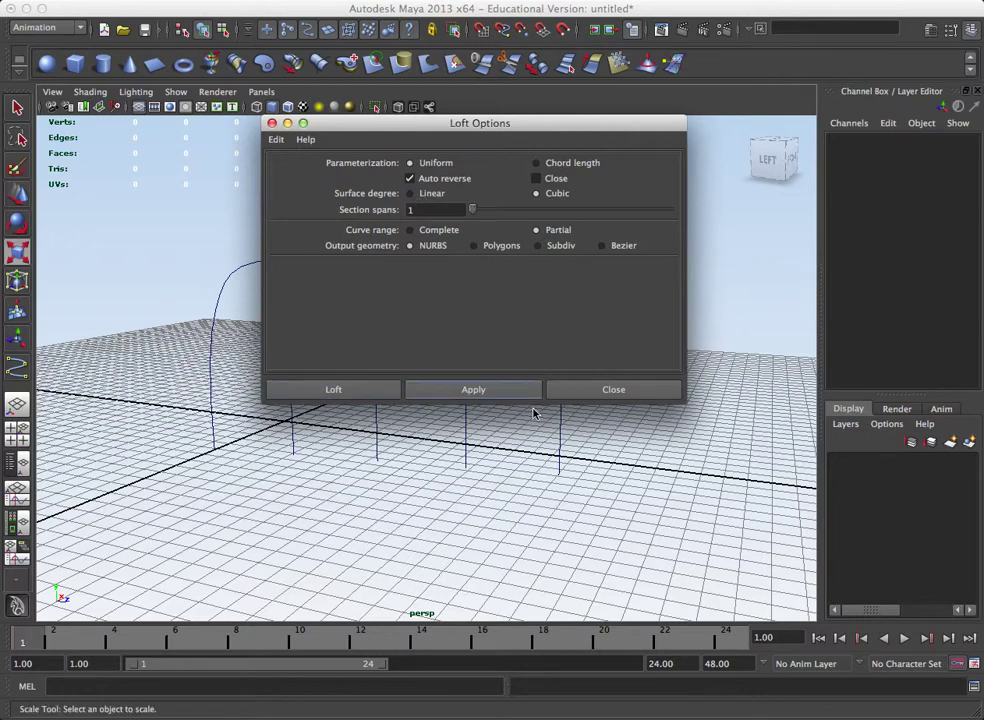
{"action": "left_click_drag", "start_coordinate": [488, 124], "coordinate": [654, 64]}
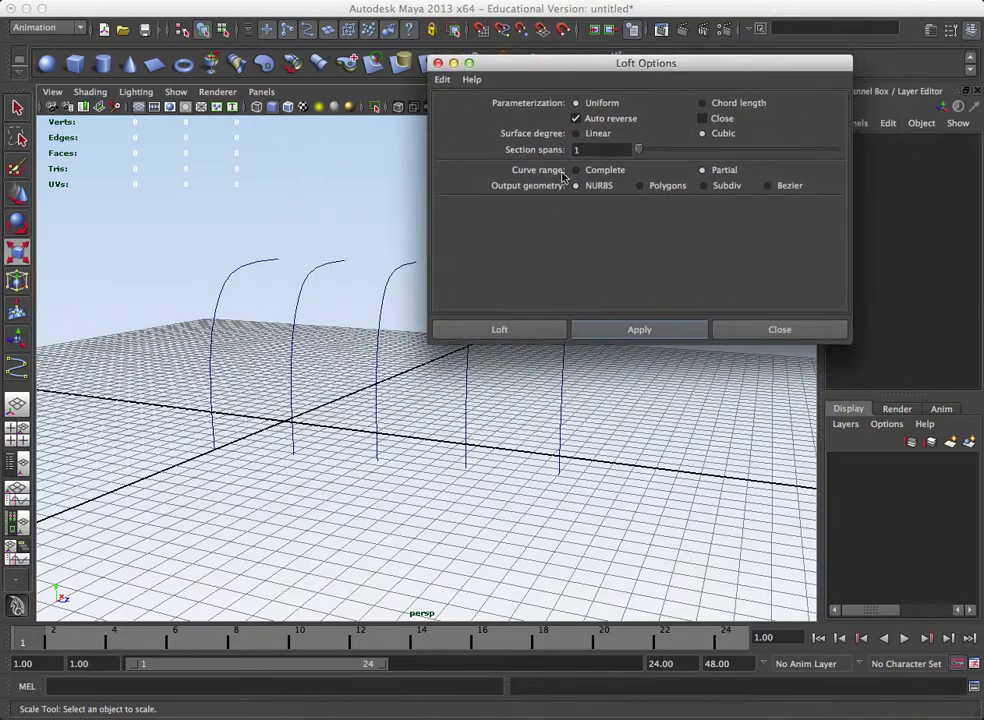
Loft a NURBS surface with Linear degree and Partial curve range between the first two profile curves
{"action": "left_click", "coordinate": [213, 337]}
{"action": "left_click", "coordinate": [295, 337], "text": "shift"}
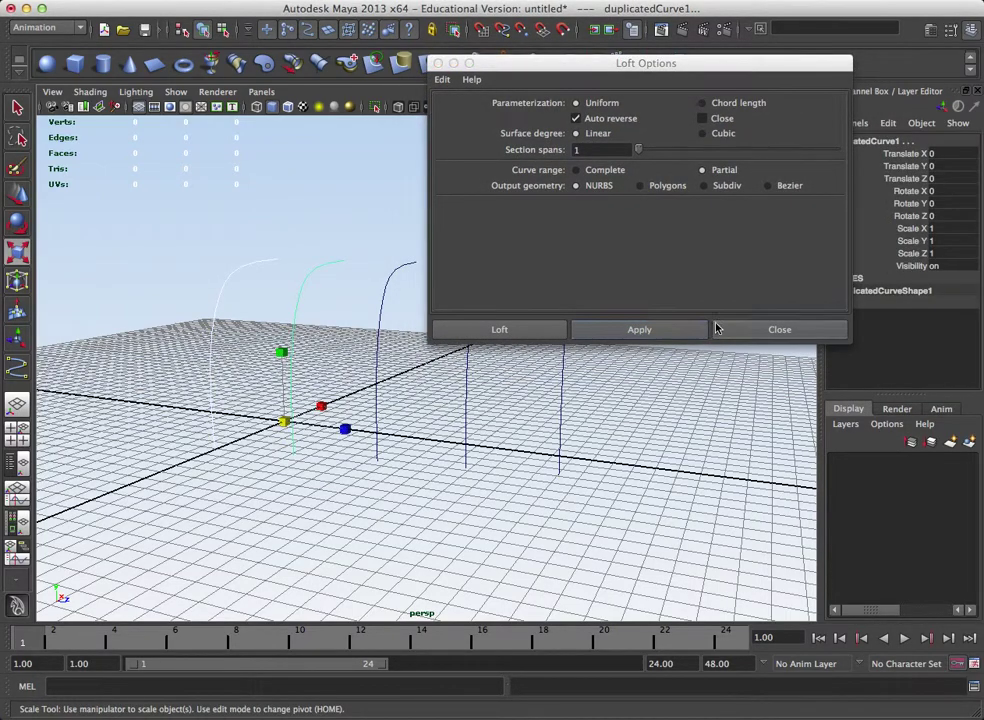
{"action": "left_click", "coordinate": [641, 333]}
{"action": "mouse_move", "coordinate": [420, 400]}
{"action": "left_mouse_down", "text": "alt"}
{"action": "mouse_move", "coordinate": [301, 367]}
{"action": "mouse_move", "coordinate": [344, 455]}
{"action": "mouse_move", "coordinate": [340, 428]}
{"action": "mouse_move", "coordinate": [408, 406]}
{"action": "left_mouse_up", "text": "alt"}
Loft a second NURBS surface through the last three profile curves with Linear degree and Partial curve range
{"action": "left_click", "coordinate": [380, 410]}
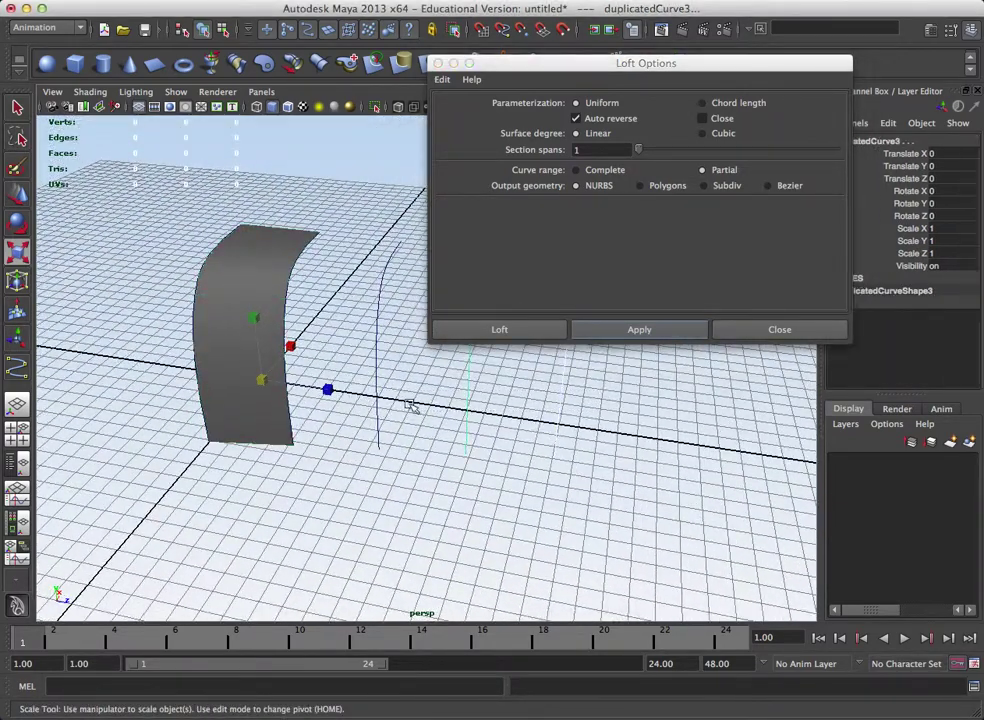
{"action": "left_click", "coordinate": [468, 406], "text": "shift"}
{"action": "left_click", "coordinate": [564, 376], "text": "shift"}
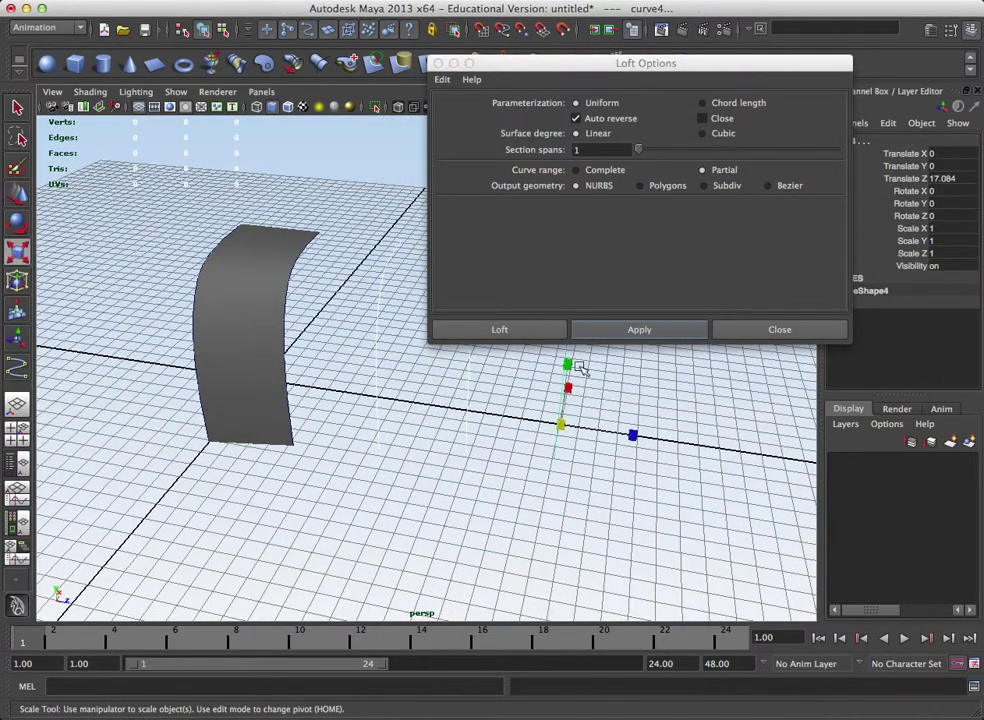
{"action": "left_click", "coordinate": [620, 340]}
{"action": "left_click_drag", "start_coordinate": [430, 488], "coordinate": [435, 518], "text": "alt"}
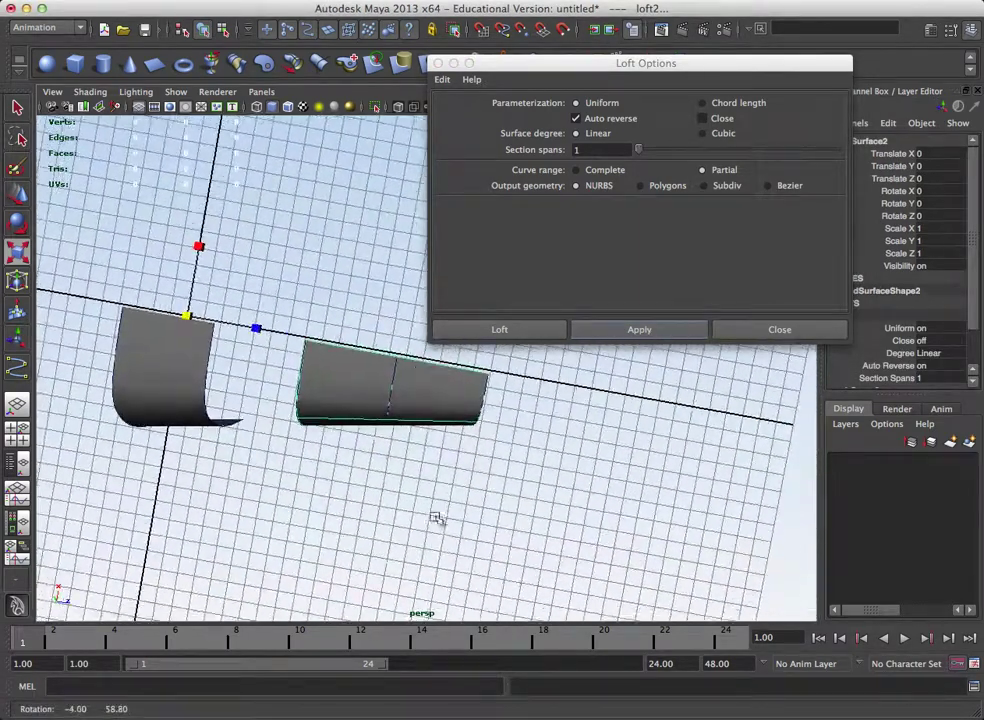
Try scaling the last profile curve to about 0.585 in X to test how the lofted surface follows it
{"action": "left_click", "coordinate": [468, 408]}
{"action": "left_click", "coordinate": [477, 417]}
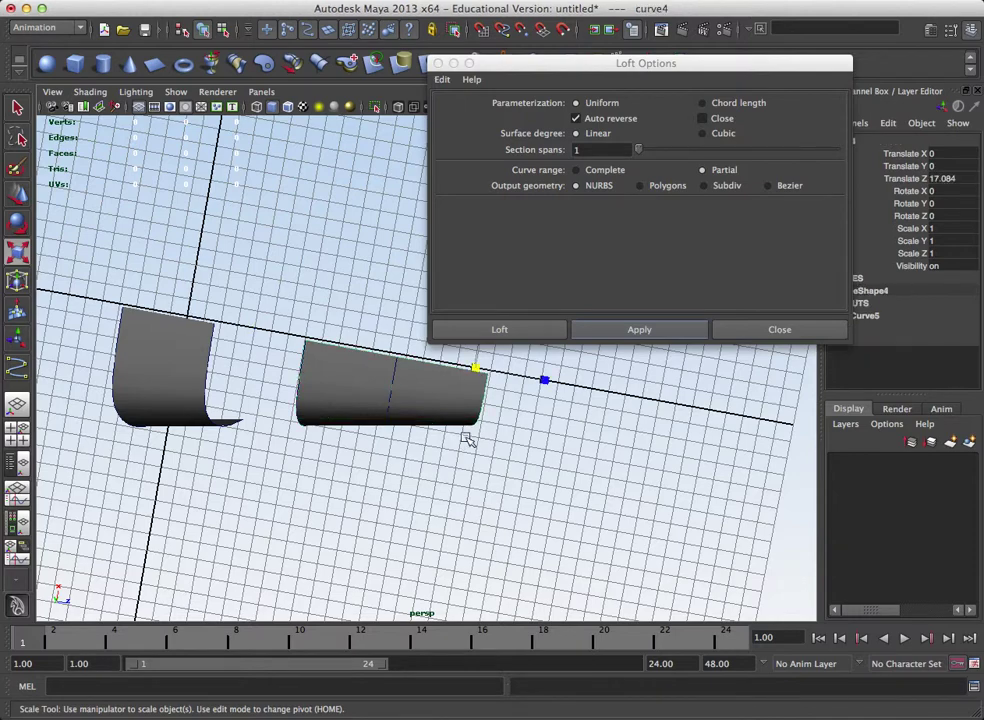
{"action": "middle_click_drag", "start_coordinate": [499, 408], "coordinate": [392, 456], "text": "alt"}
{"action": "mouse_move", "coordinate": [381, 352]}
{"action": "left_mouse_down"}
{"action": "mouse_move", "coordinate": [373, 391]}
{"action": "mouse_move", "coordinate": [397, 317]}
{"action": "mouse_move", "coordinate": [380, 335]}
{"action": "left_mouse_up"}
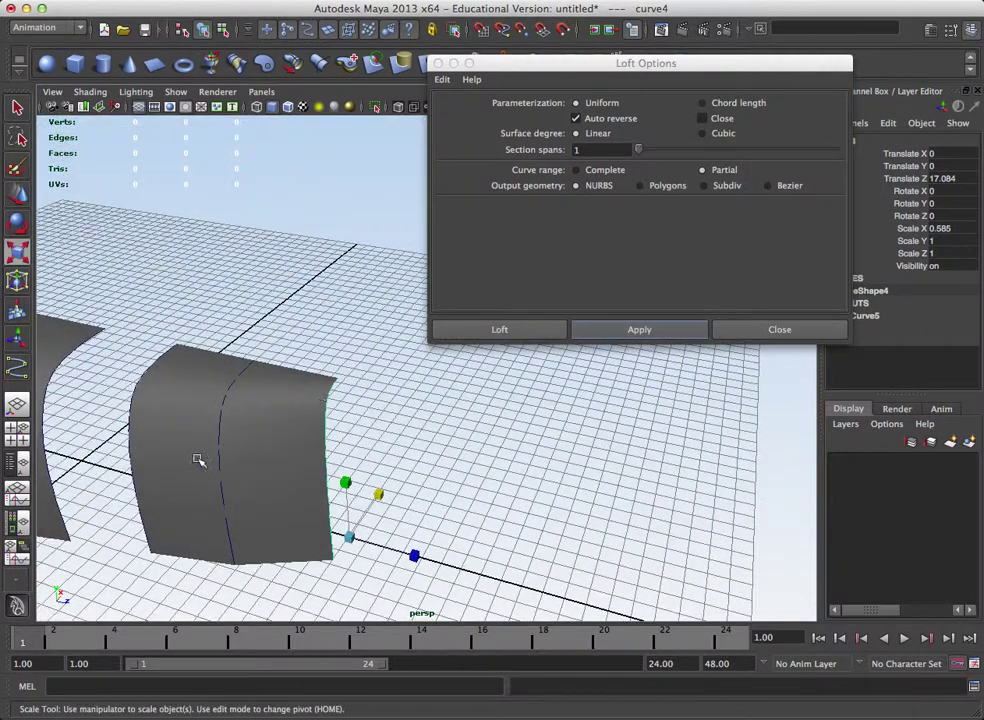
{"action": "left_click_drag", "start_coordinate": [257, 496], "coordinate": [292, 481], "text": "alt"}
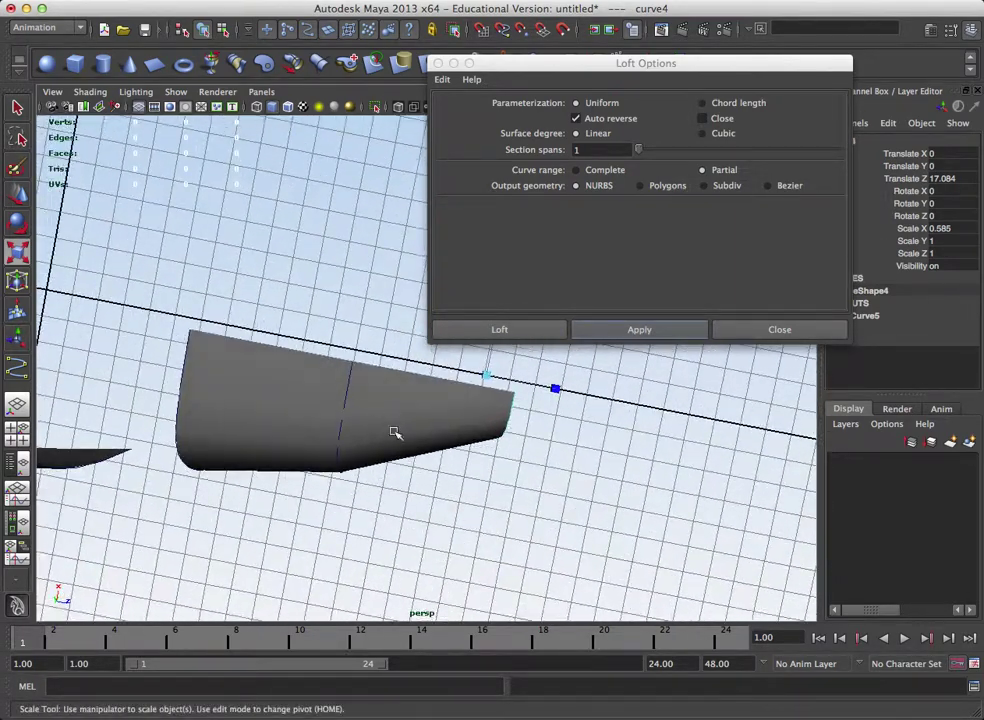
{"action": "left_click_drag", "start_coordinate": [404, 455], "coordinate": [408, 413], "text": "alt"}
{"action": "key", "text": "ctrl+z"}
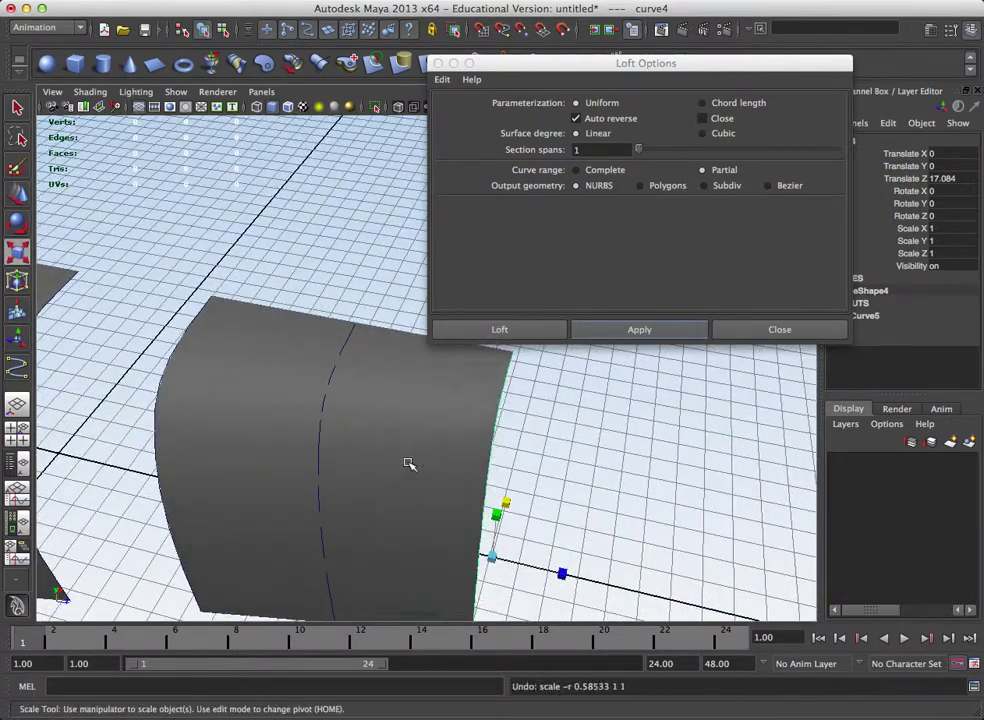
{"action": "right_click_drag", "start_coordinate": [470, 505], "coordinate": [316, 448], "text": "alt"}
{"action": "left_click_drag", "start_coordinate": [316, 448], "coordinate": [373, 426], "text": "alt"}
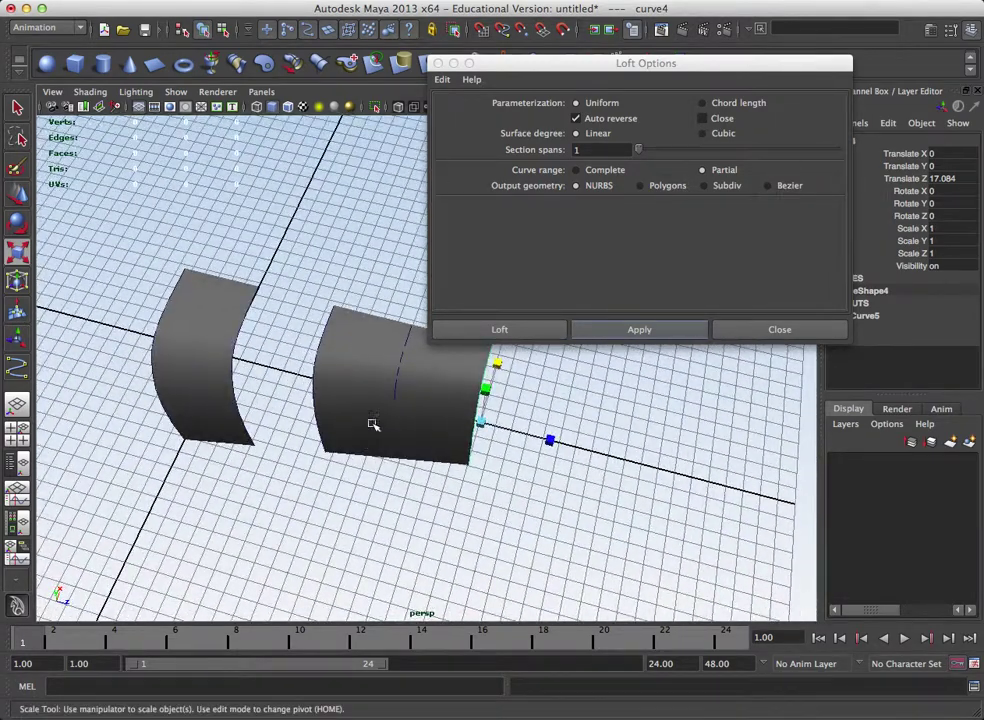
{"action": "left_click", "coordinate": [390, 427], "text": "shift"}
{"action": "key", "text": "Delete"}
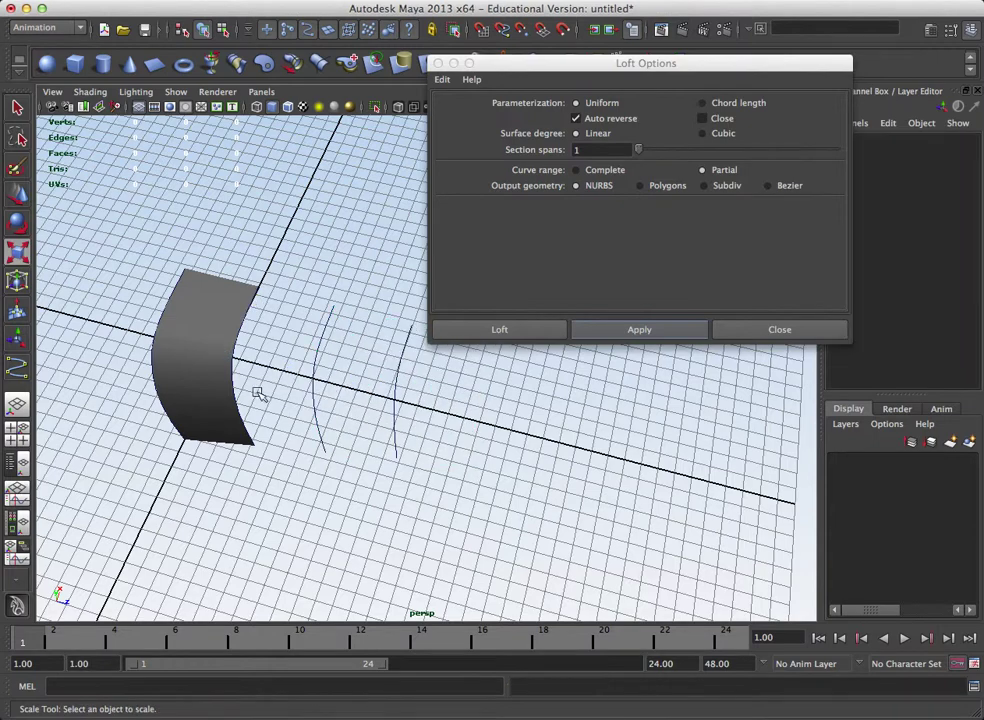
{"action": "left_click", "coordinate": [195, 378]}
{"action": "key", "text": "Delete"}
{"action": "left_click_drag", "start_coordinate": [435, 423], "coordinate": [441, 375], "text": "alt"}
{"action": "key", "text": "ctrl+z"}
{"action": "key", "text": "ctrl+z"}
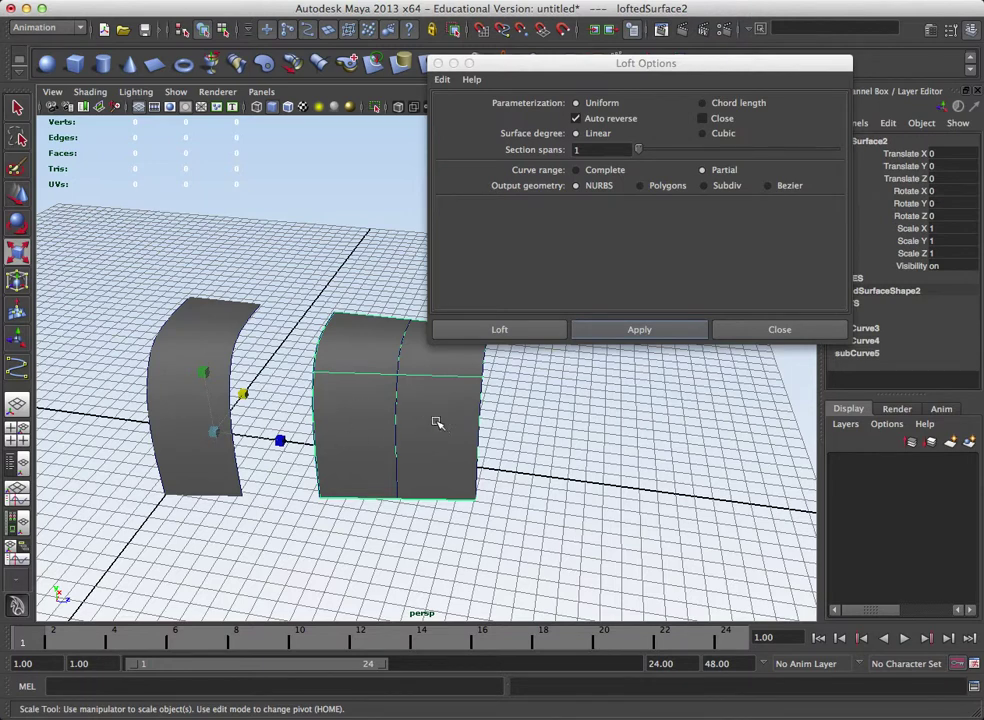
Delete both lofted surfaces, keeping all five profile curves
{"action": "key", "text": "Delete"}
{"action": "left_click", "coordinate": [200, 385]}
{"action": "key", "text": "Delete"}
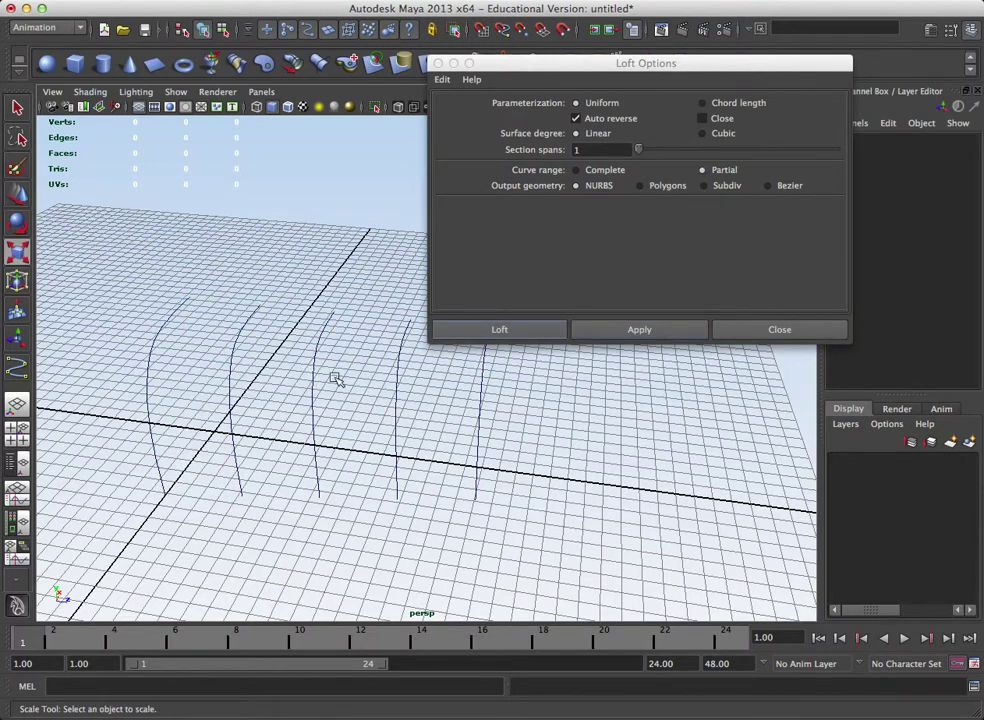
Loft one NURBS surface with Linear degree and Partial range through all five profile curves, selected in order
{"action": "left_click_drag", "start_coordinate": [126, 366], "coordinate": [445, 402]}
{"action": "left_click", "coordinate": [154, 383]}
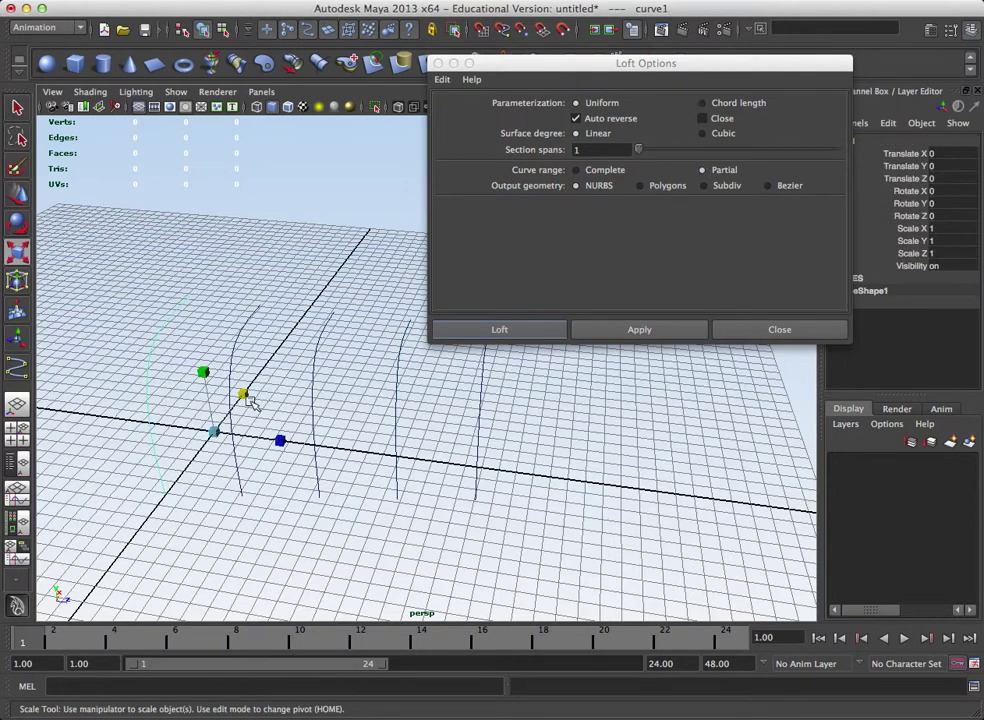
{"action": "left_click", "coordinate": [248, 356], "text": "shift"}
{"action": "left_click", "coordinate": [327, 356], "text": "shift"}
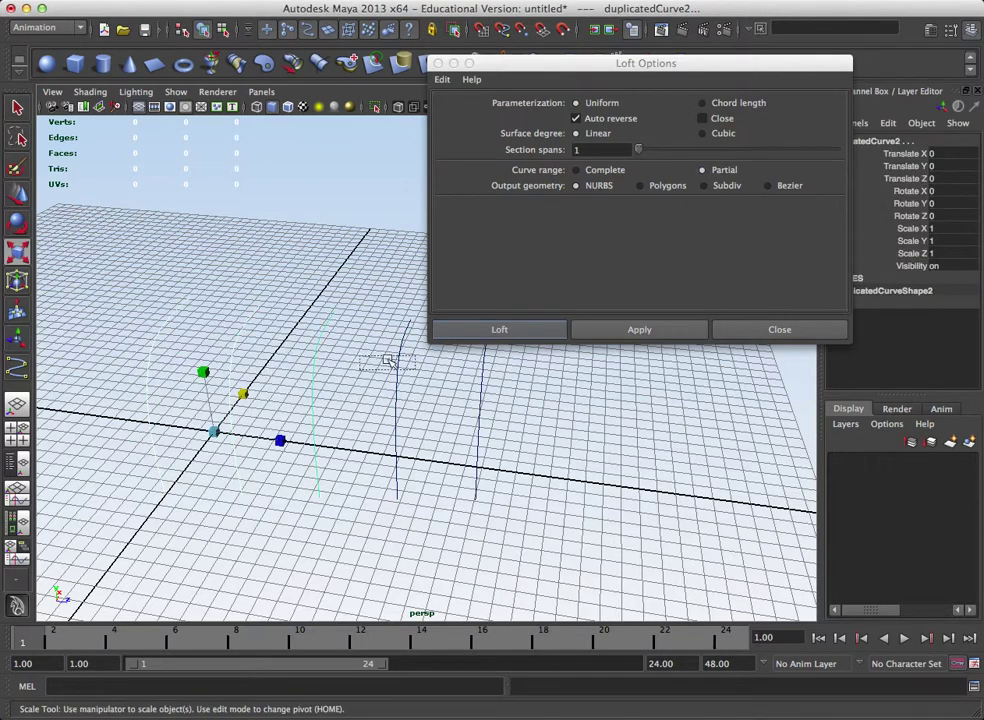
{"action": "left_click", "coordinate": [405, 360], "text": "shift"}
{"action": "left_click", "coordinate": [482, 380], "text": "shift"}
{"action": "left_click", "coordinate": [639, 330]}
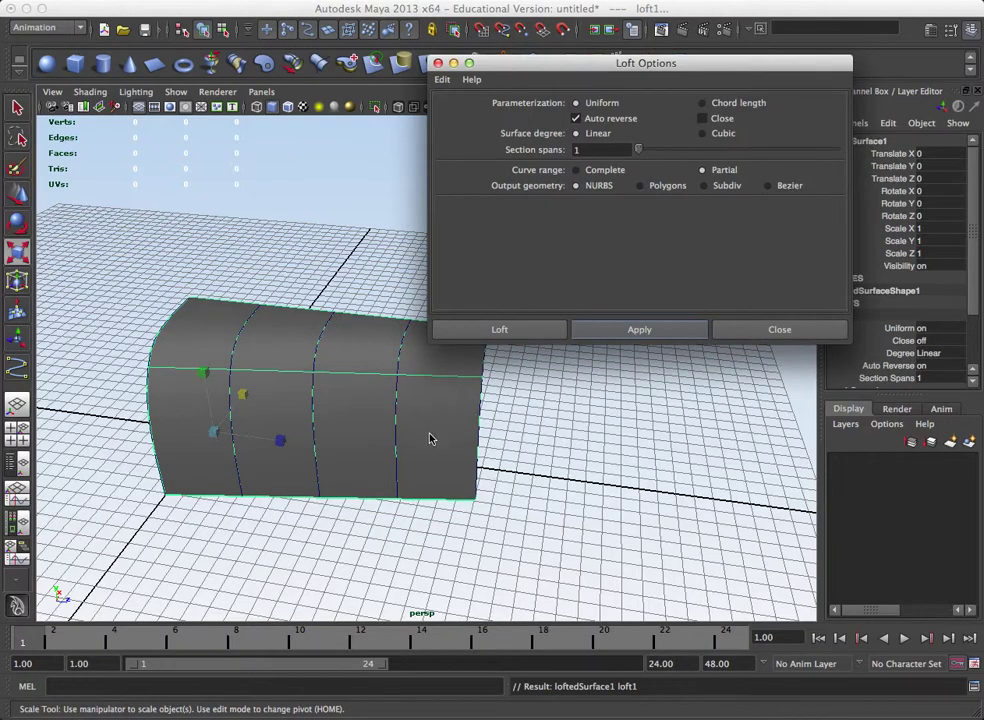
{"action": "left_click_drag", "start_coordinate": [430, 438], "coordinate": [577, 381], "text": "alt"}
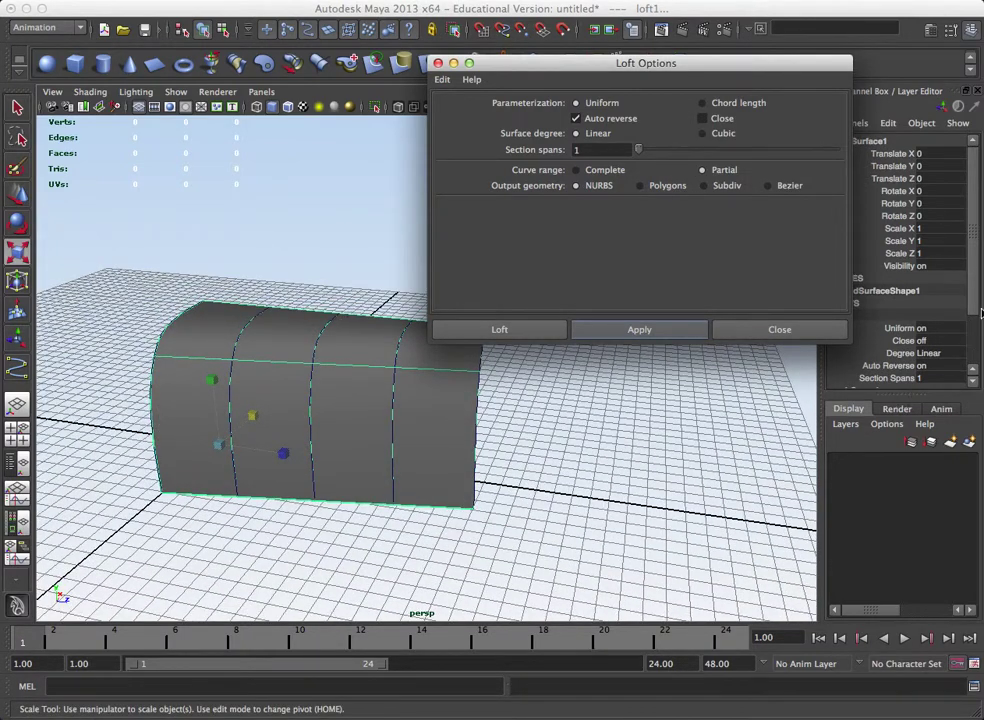
Move the Loft options off the surface's input attributes and try varying the range values of subCurve2
{"action": "left_click", "coordinate": [899, 397]}
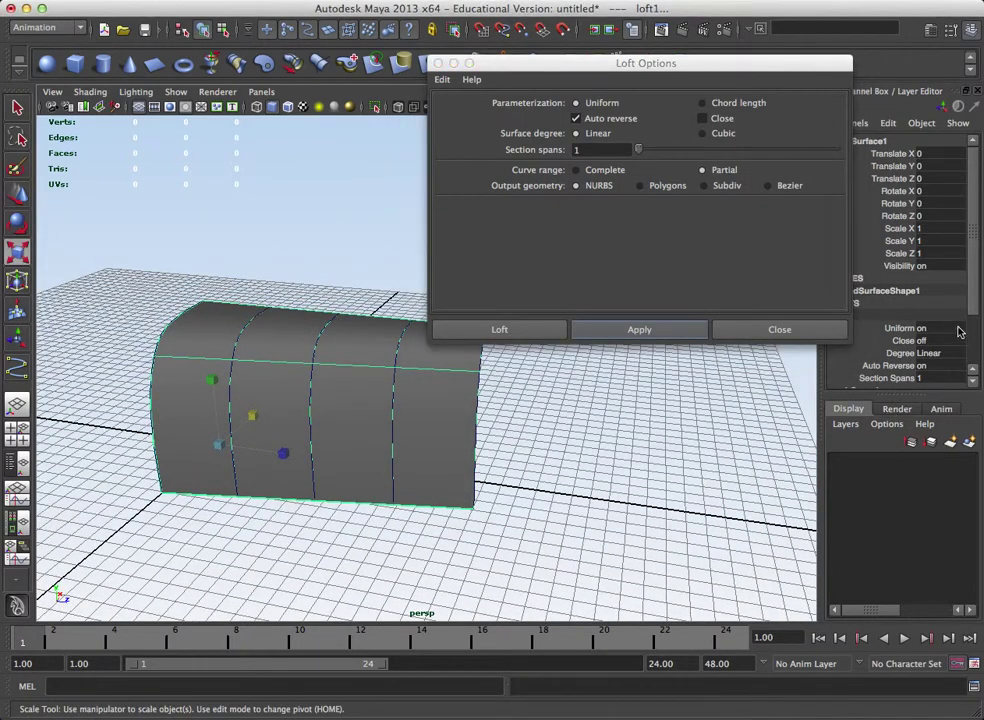
{"action": "scroll", "coordinate": [958, 331], "scroll_direction": "down", "scroll_amount": 5}
{"action": "left_click_drag", "start_coordinate": [748, 73], "coordinate": [646, 26]}
{"action": "left_click", "coordinate": [856, 334]}
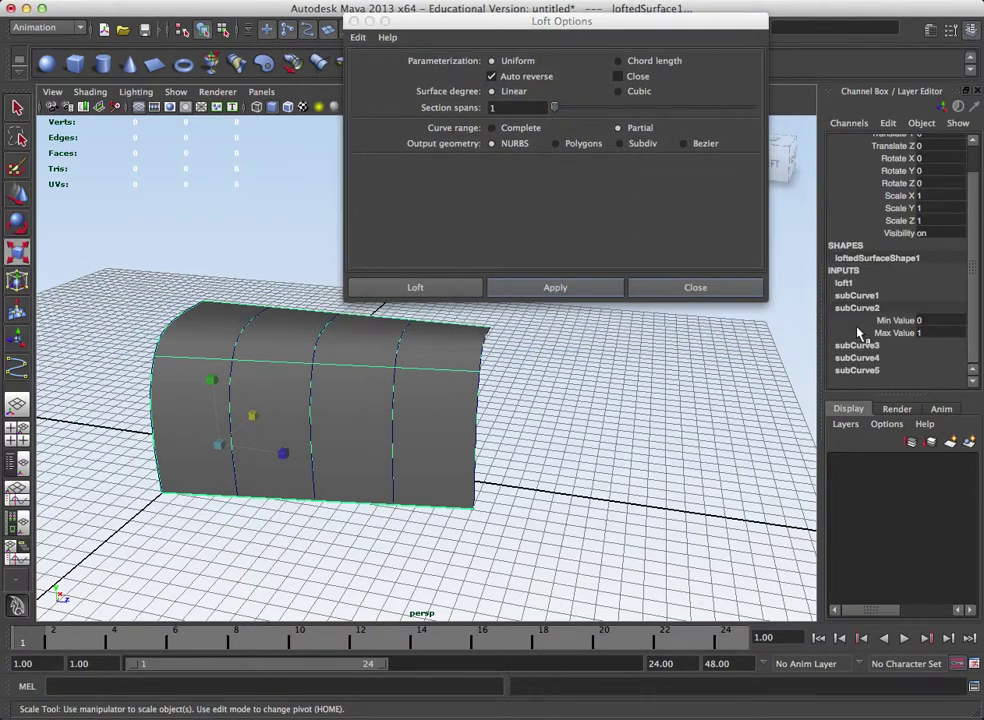
{"action": "left_click", "coordinate": [895, 332]}
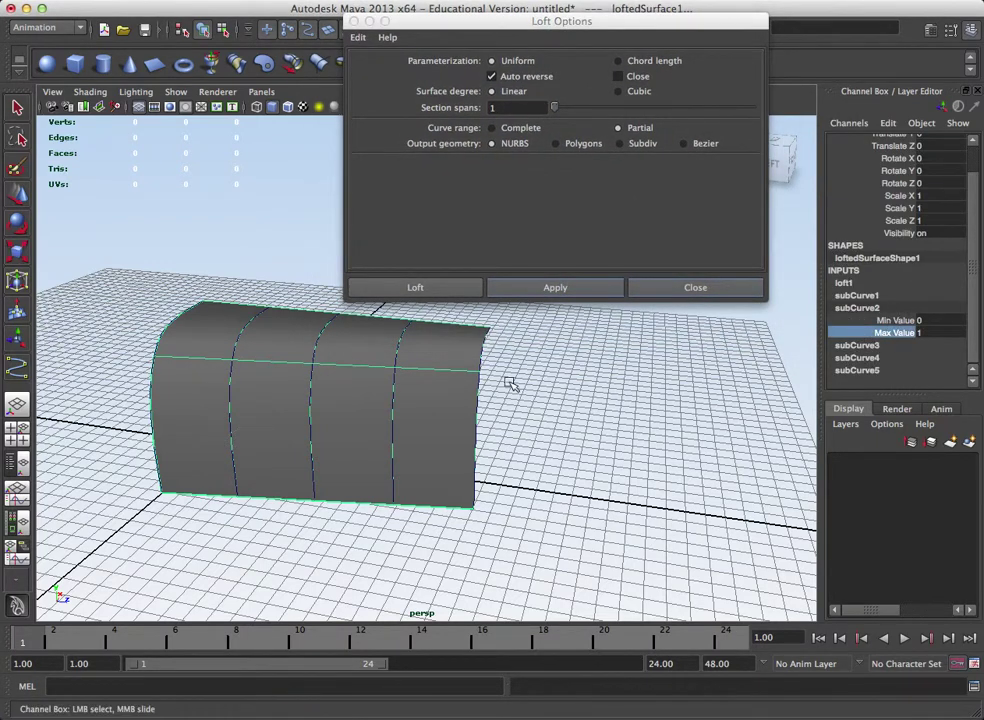
{"action": "middle_click_drag", "start_coordinate": [528, 378], "coordinate": [500, 353]}
{"action": "left_click", "coordinate": [897, 320]}
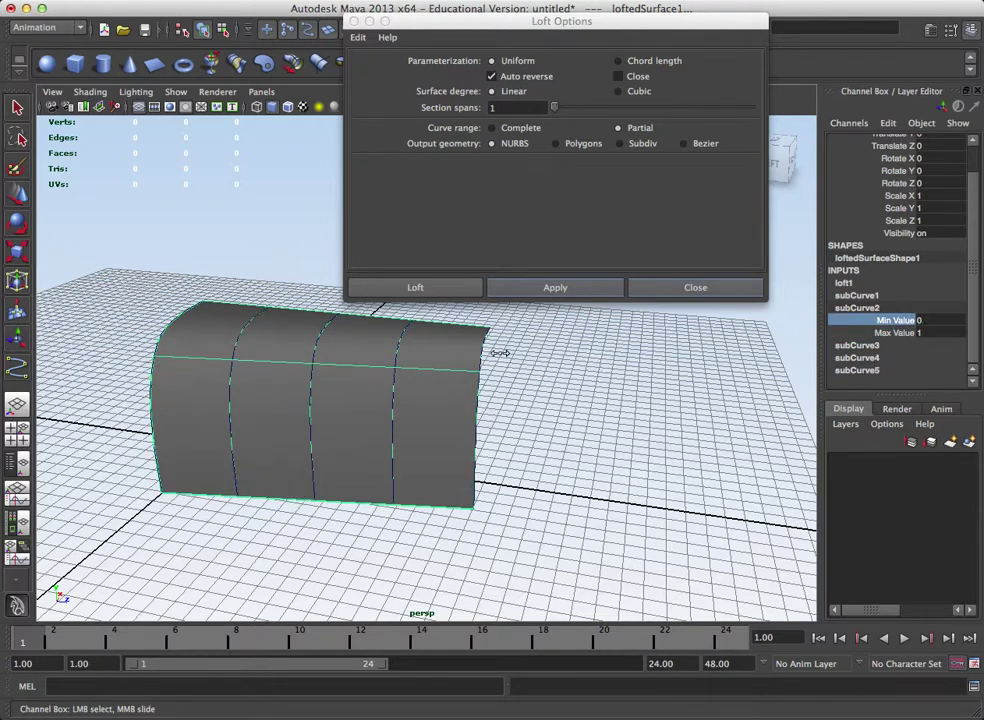
Try varying the Min Value of subCurve3 on the linear loft
{"action": "left_click", "coordinate": [871, 345]}
{"action": "left_click", "coordinate": [897, 332]}
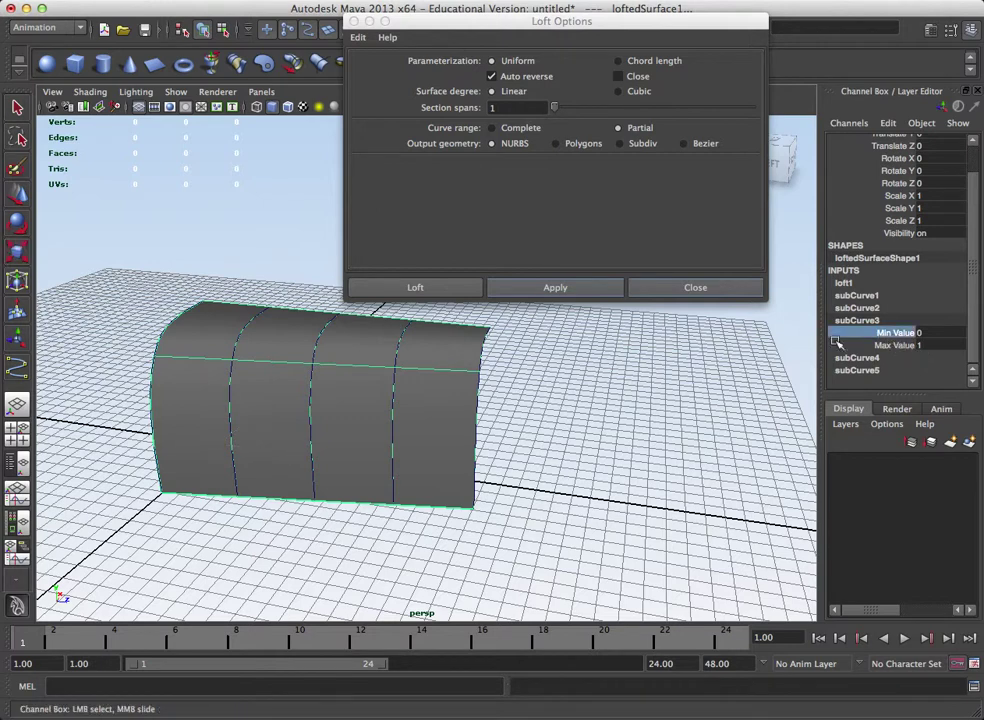
{"action": "middle_click_drag", "start_coordinate": [565, 382], "coordinate": [540, 386]}
Replace the linear loft with a Cubic, Partial-range NURBS loft through all five profile curves in order
{"action": "key", "text": "Delete"}
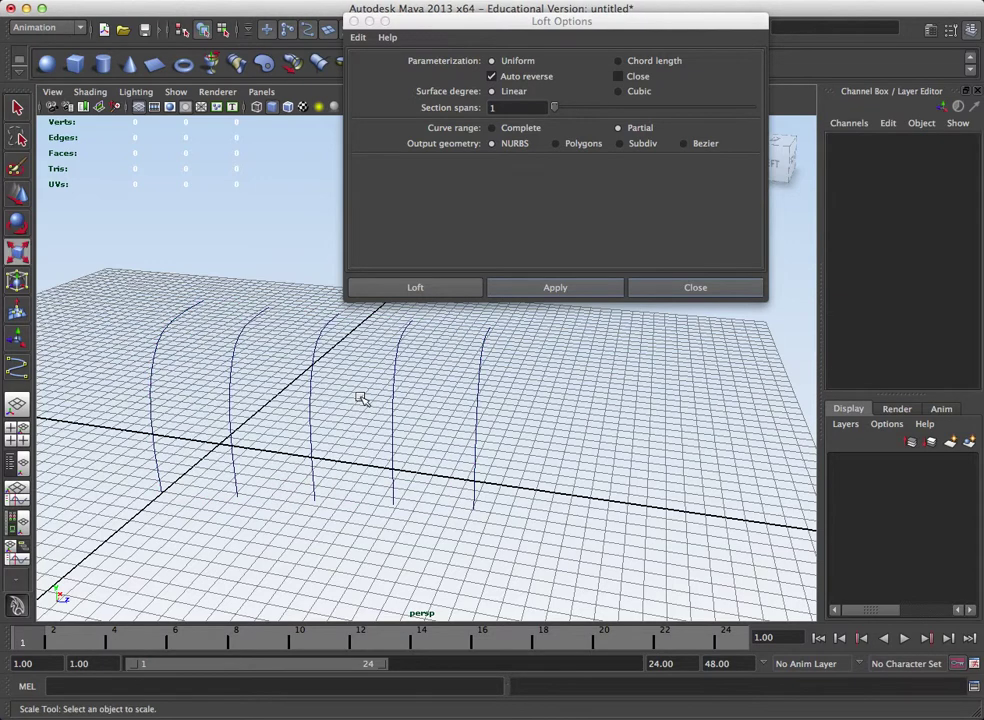
{"action": "left_click", "coordinate": [532, 129]}
{"action": "left_click", "coordinate": [619, 128]}
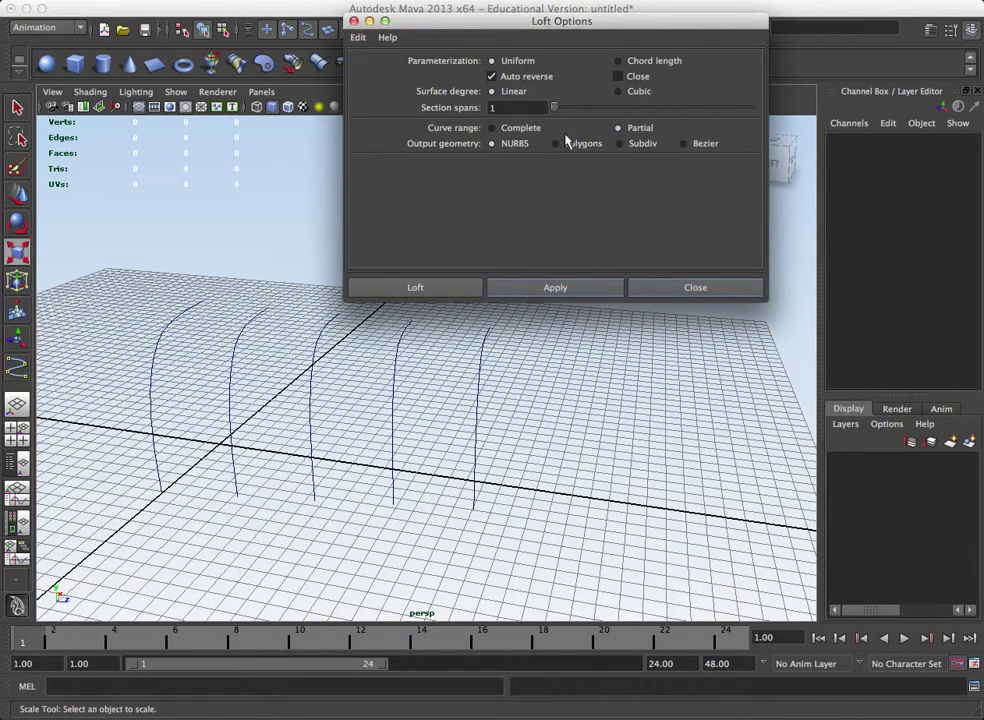
{"action": "left_click", "coordinate": [148, 377]}
{"action": "left_click_drag", "start_coordinate": [224, 338], "coordinate": [268, 345], "text": "shift"}
{"action": "left_click_drag", "start_coordinate": [297, 345], "coordinate": [510, 367], "text": "shift"}
{"action": "left_click", "coordinate": [552, 288]}
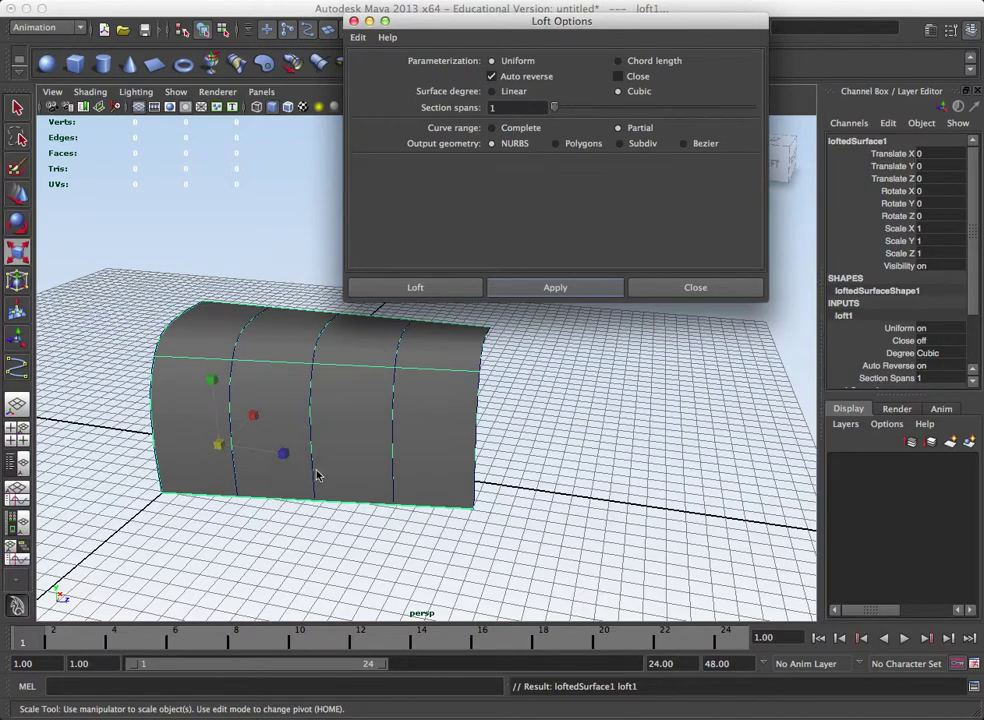
Set the Min Value of subCurve3 to 0.1 on the cubic loft to shorten the surface at the middle curve
{"action": "left_click_drag", "start_coordinate": [436, 450], "coordinate": [551, 430], "text": "alt"}
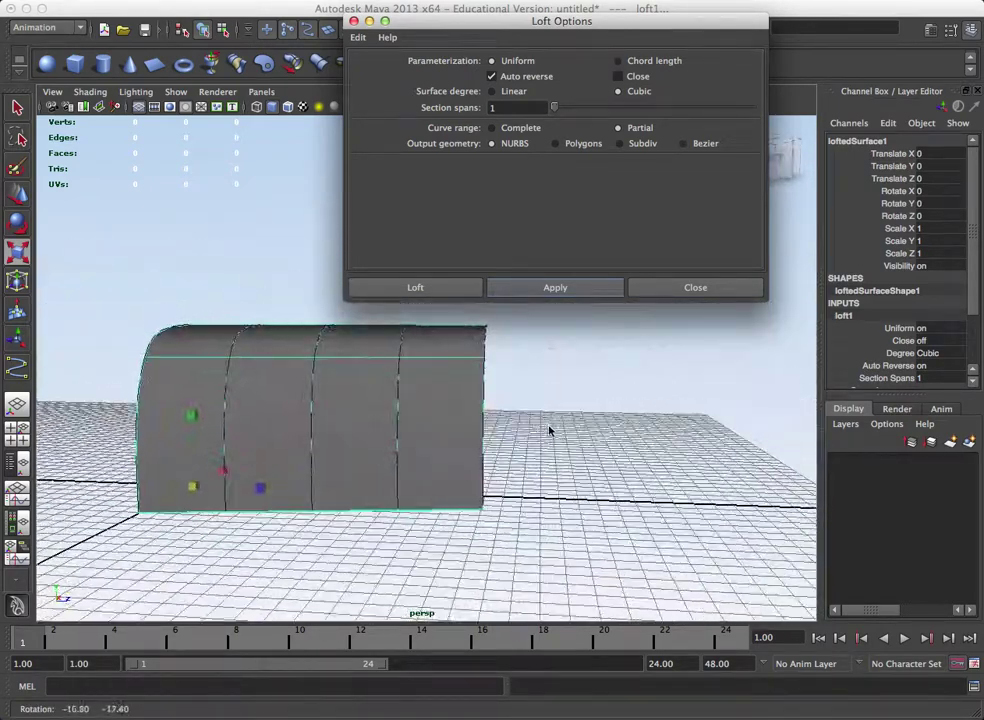
{"action": "left_click_drag", "start_coordinate": [970, 298], "coordinate": [968, 371]}
{"action": "left_click", "coordinate": [854, 346]}
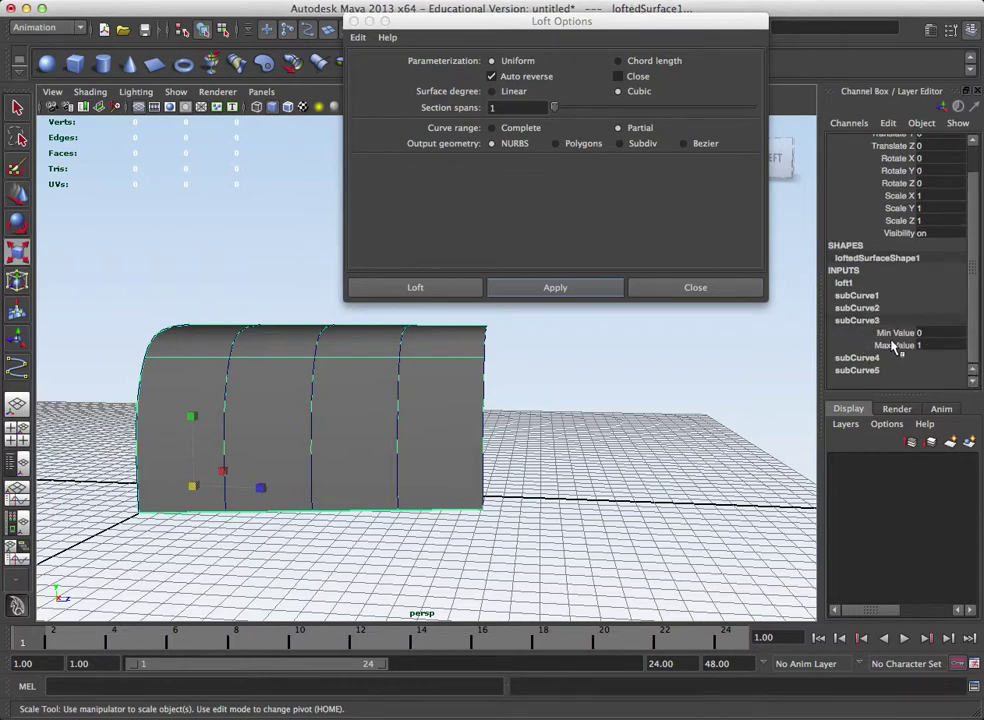
{"action": "left_click", "coordinate": [896, 333]}
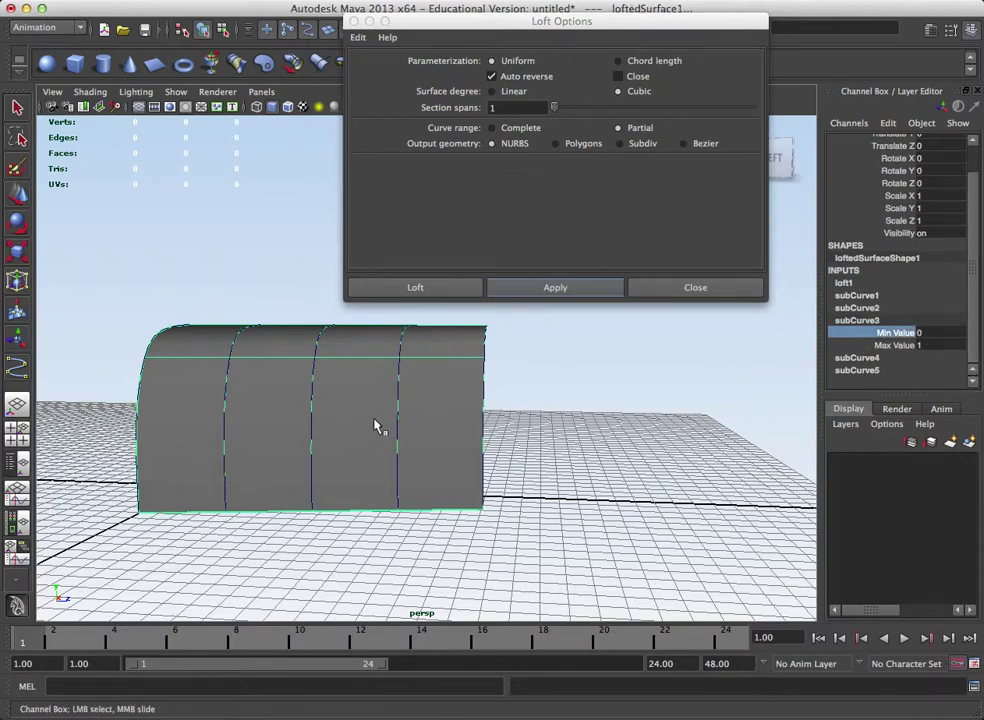
{"action": "middle_click_drag", "start_coordinate": [376, 427], "coordinate": [373, 418]}
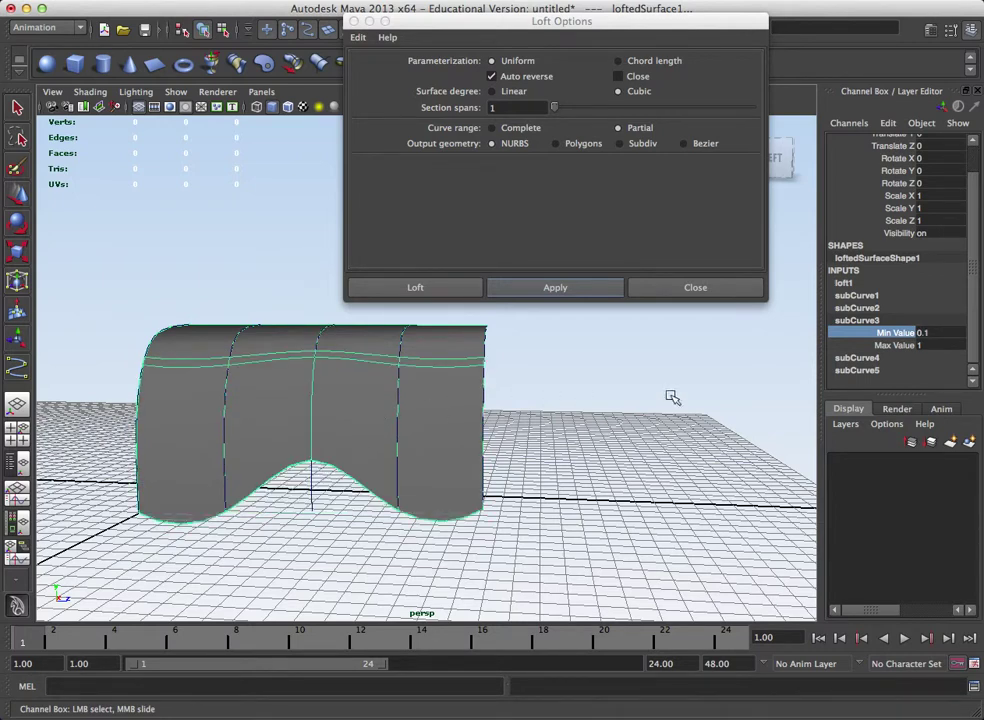
Set the Min Value of subCurve4 to 0.2 on the cubic loft
{"action": "left_click", "coordinate": [857, 357]}
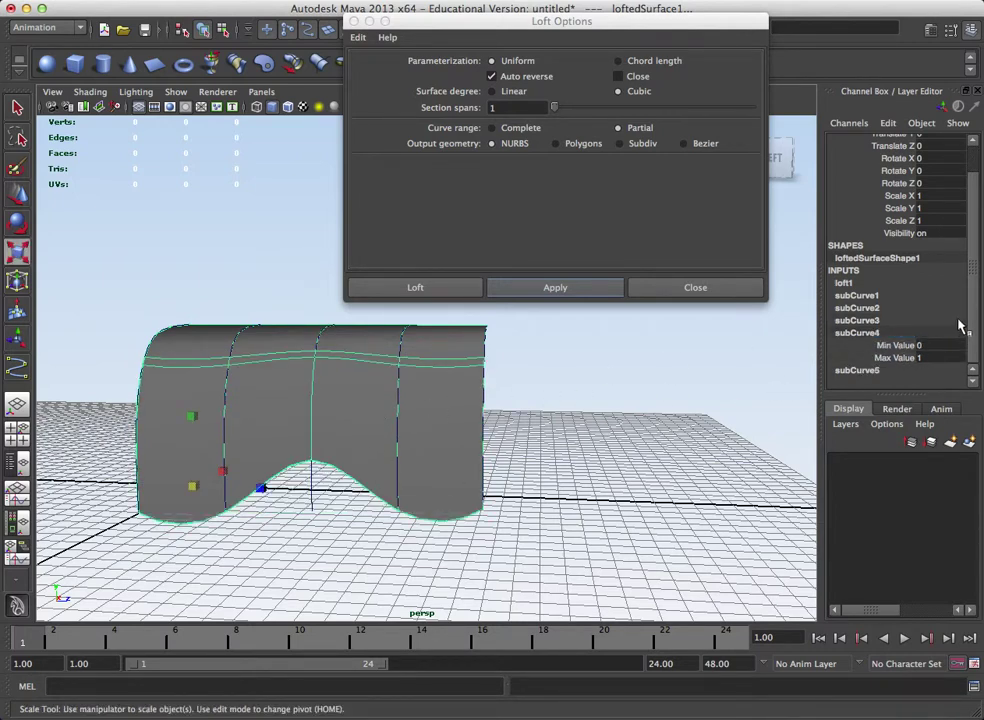
{"action": "left_click", "coordinate": [896, 345]}
{"action": "middle_click_drag", "start_coordinate": [500, 421], "coordinate": [500, 415]}
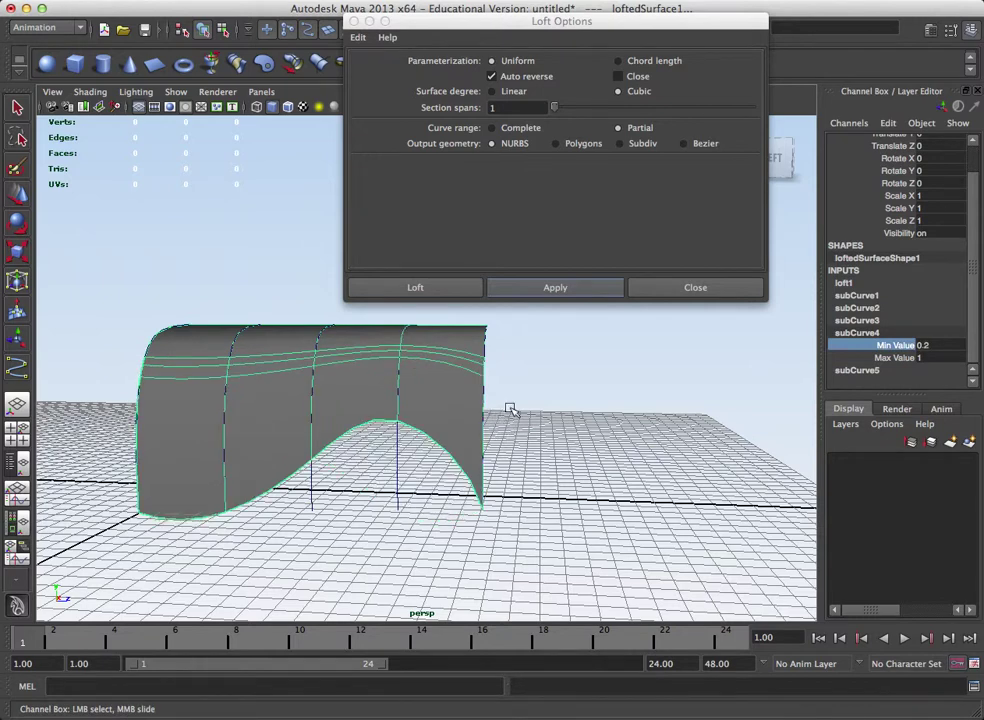
Set the Min Value of subCurve5 to 0.2 and check the surface's curved lower edge from several angles
{"action": "left_click", "coordinate": [857, 370]}
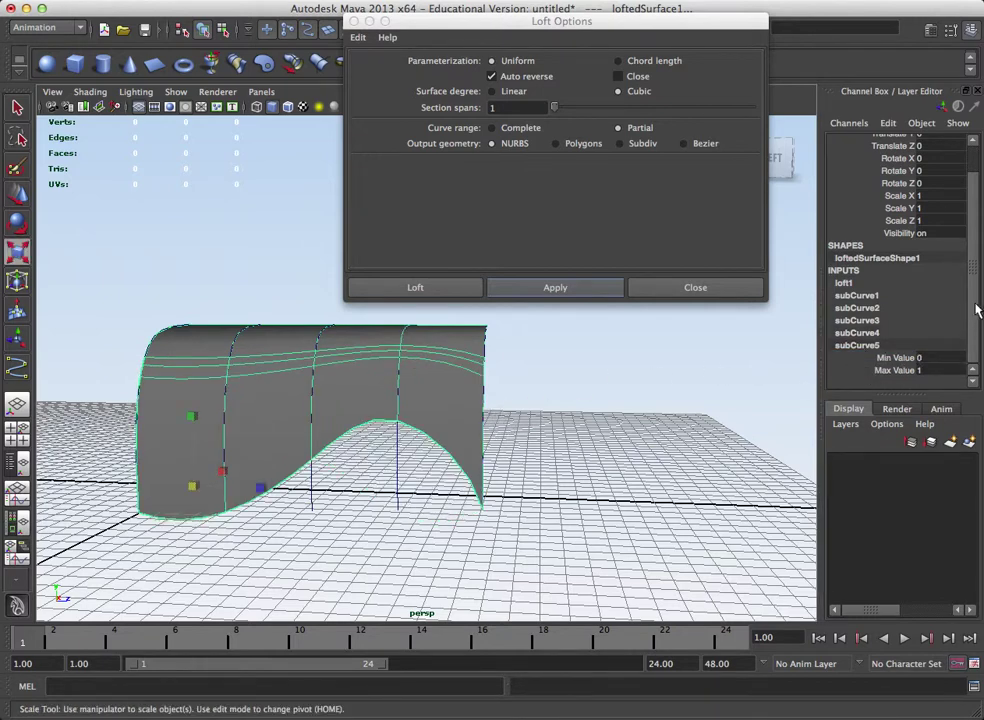
{"action": "left_click", "coordinate": [898, 357]}
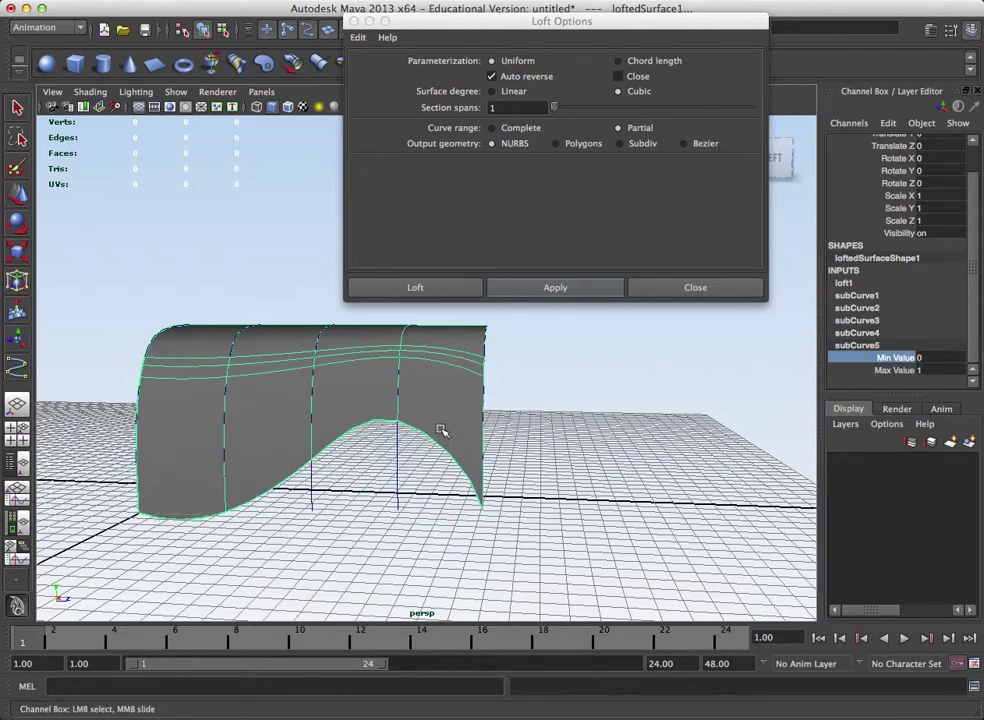
{"action": "middle_click_drag", "start_coordinate": [441, 430], "coordinate": [439, 424]}
{"action": "left_click_drag", "start_coordinate": [439, 424], "coordinate": [527, 450], "text": "alt"}
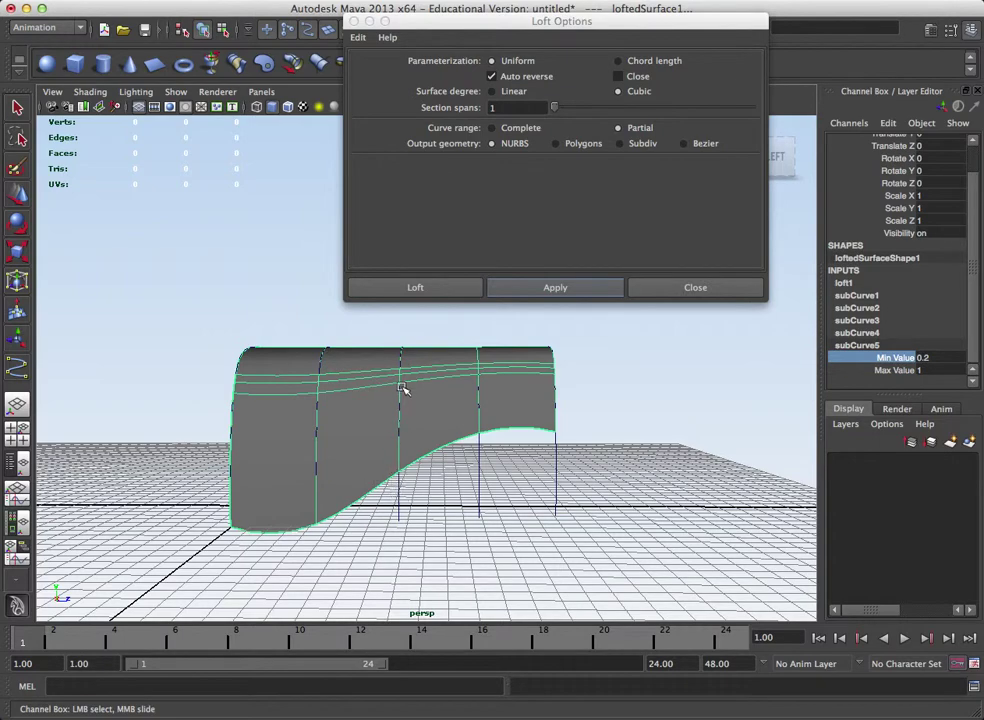
{"action": "left_click_drag", "start_coordinate": [424, 354], "coordinate": [578, 358], "text": "alt"}
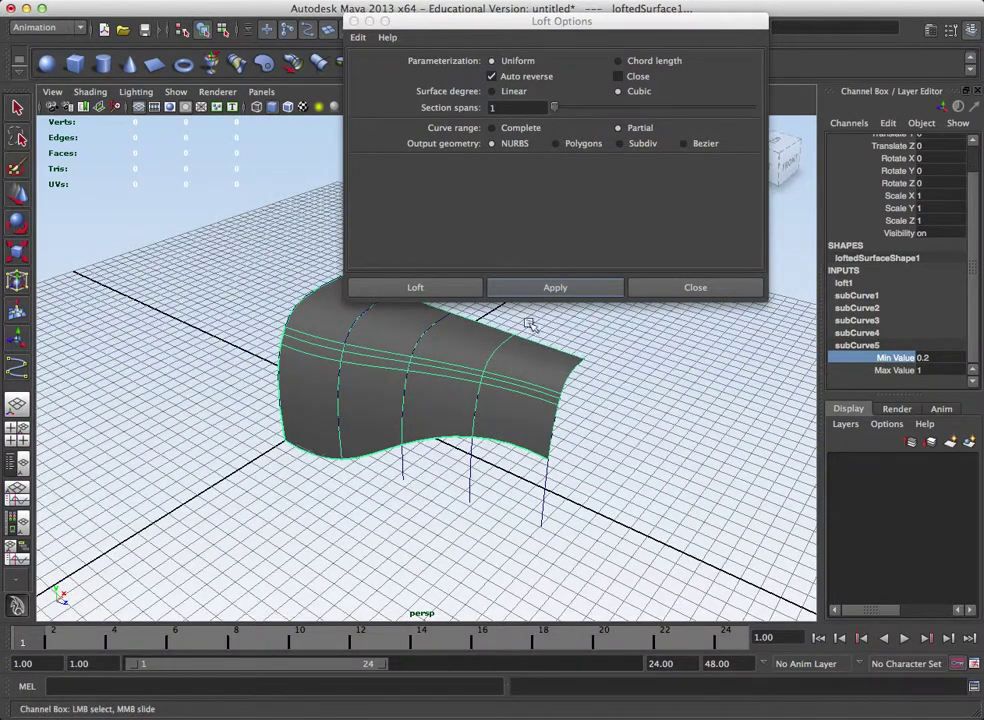
{"action": "left_click_drag", "start_coordinate": [455, 411], "coordinate": [538, 343], "text": "alt"}
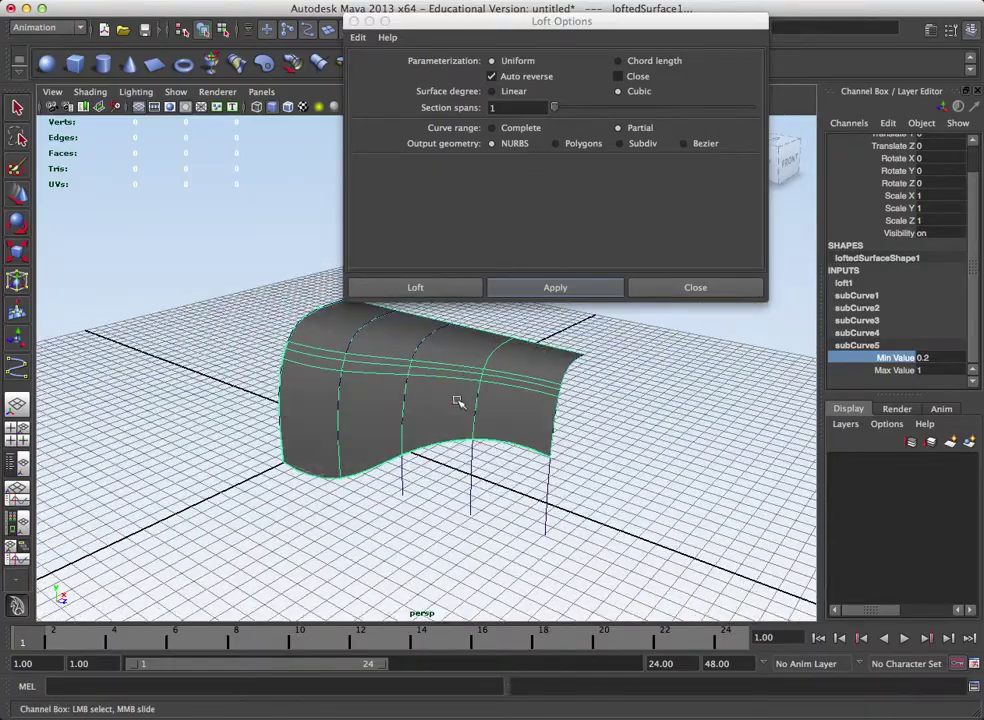
{"action": "left_click_drag", "start_coordinate": [457, 401], "coordinate": [408, 497], "text": "alt"}
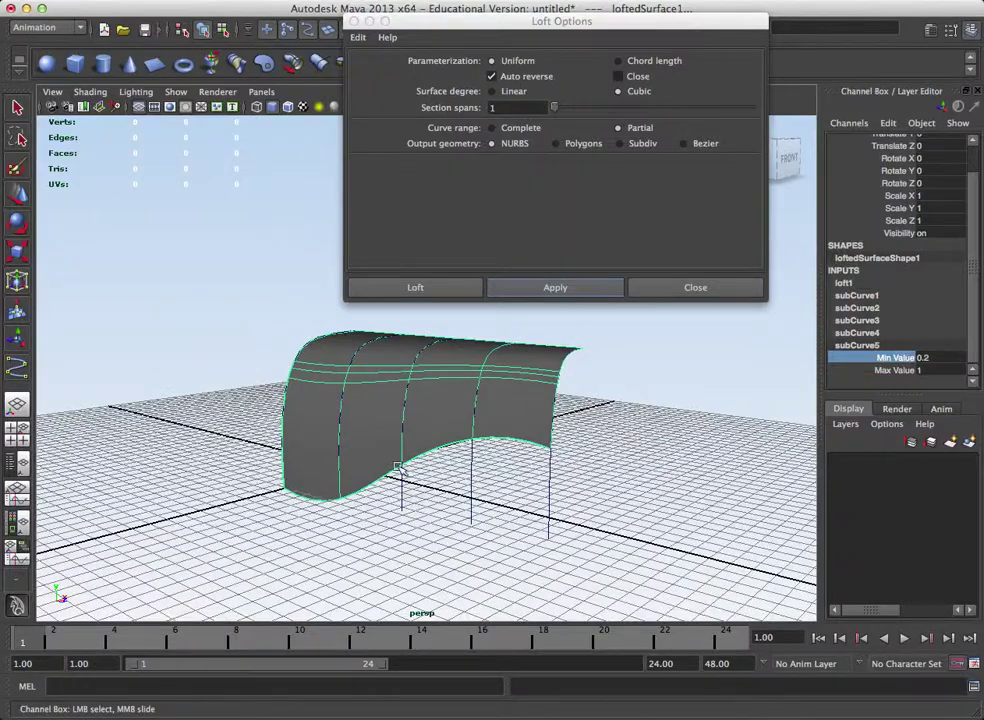
Select the isoparm along the lofted surface's curved lower edge and create a curve from it with Duplicate Surface Curves
{"action": "left_click_drag", "start_coordinate": [405, 404], "coordinate": [549, 406], "text": "alt"}
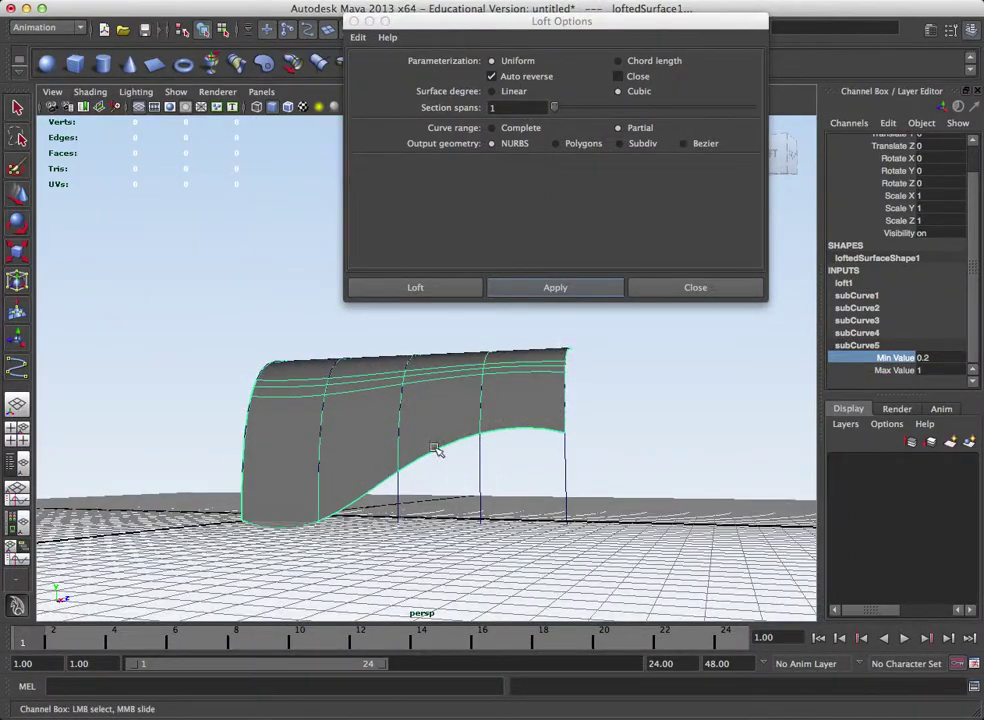
{"action": "left_click_drag", "start_coordinate": [352, 500], "coordinate": [300, 340], "text": "alt"}
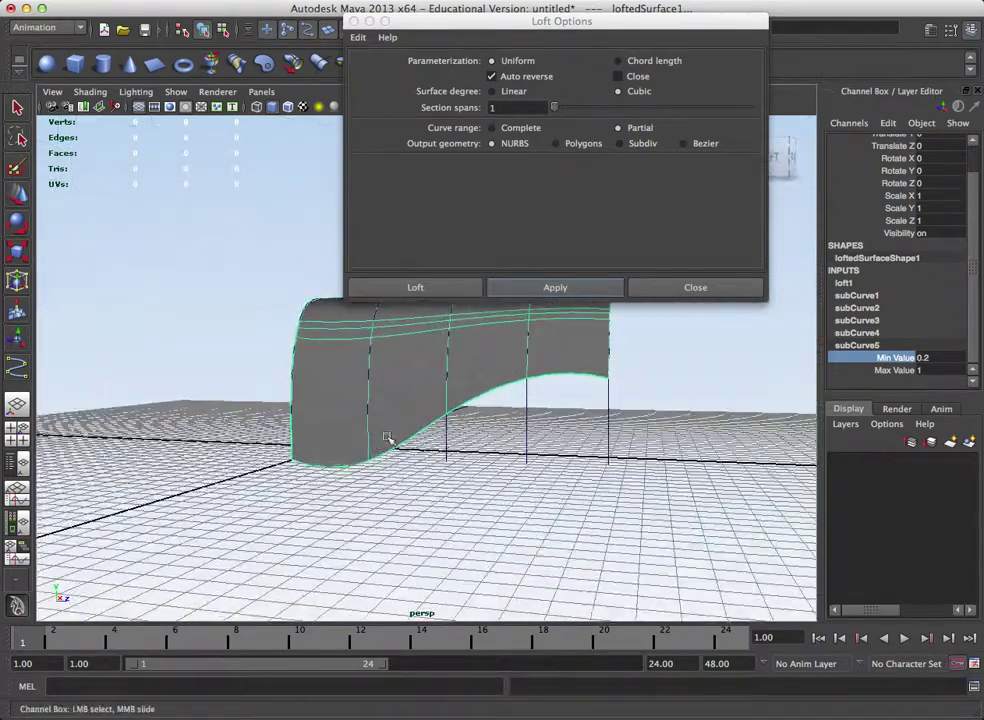
{"action": "left_click_drag", "start_coordinate": [457, 397], "coordinate": [362, 439], "text": "alt"}
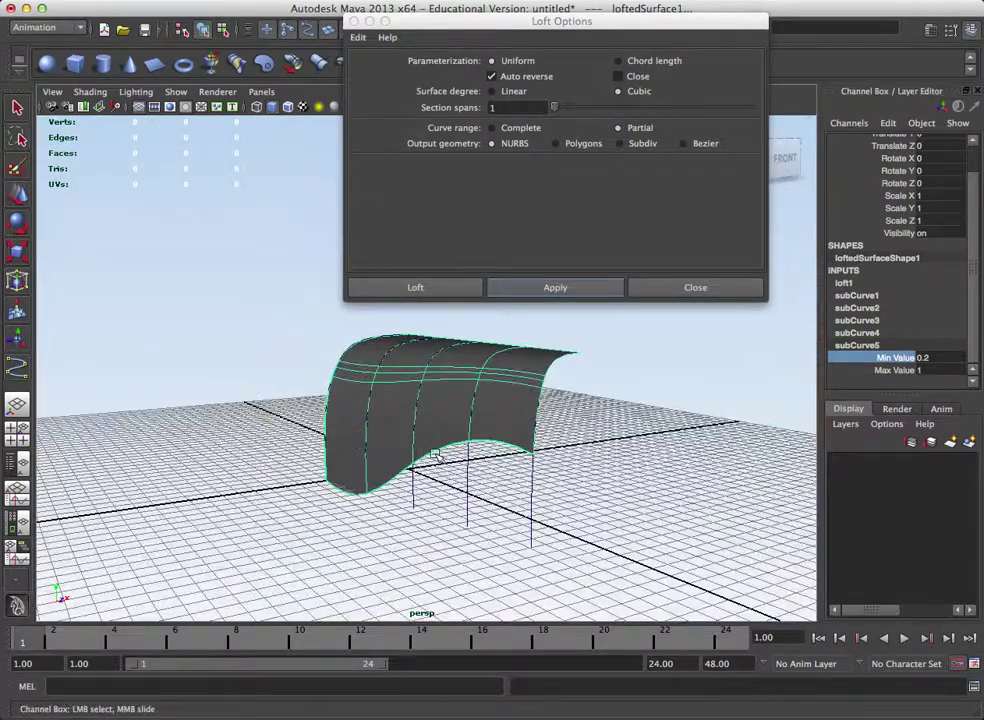
{"action": "right_click_drag", "start_coordinate": [437, 452], "coordinate": [435, 410]}
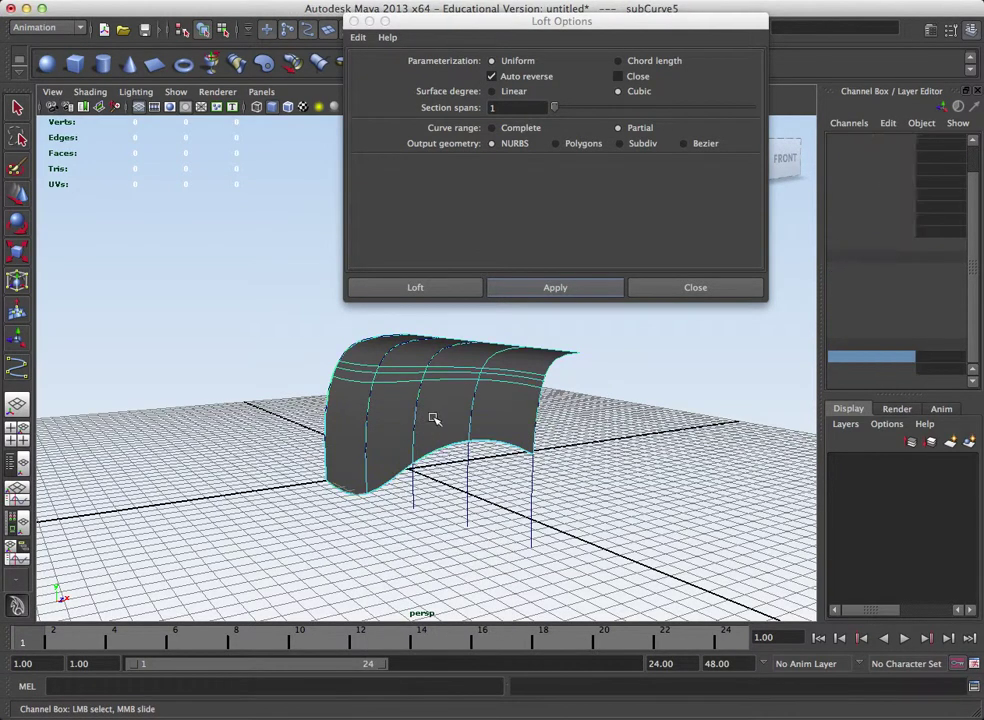
{"action": "left_click", "coordinate": [420, 470]}
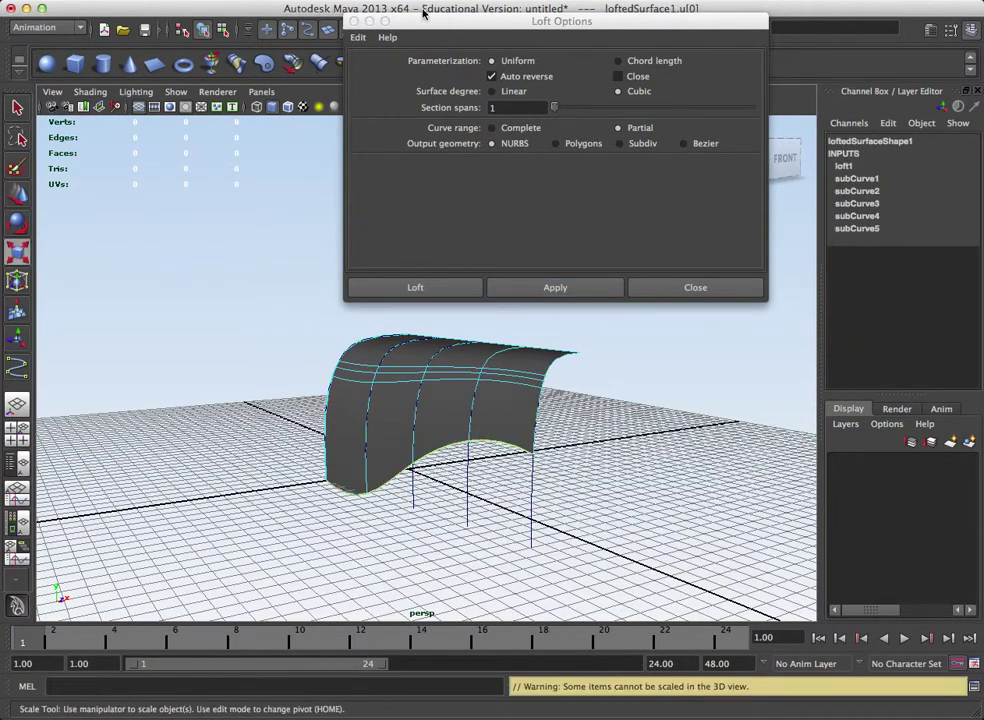
{"action": "left_click_drag", "start_coordinate": [436, 23], "coordinate": [630, 40]}
{"action": "key", "text": "space"}
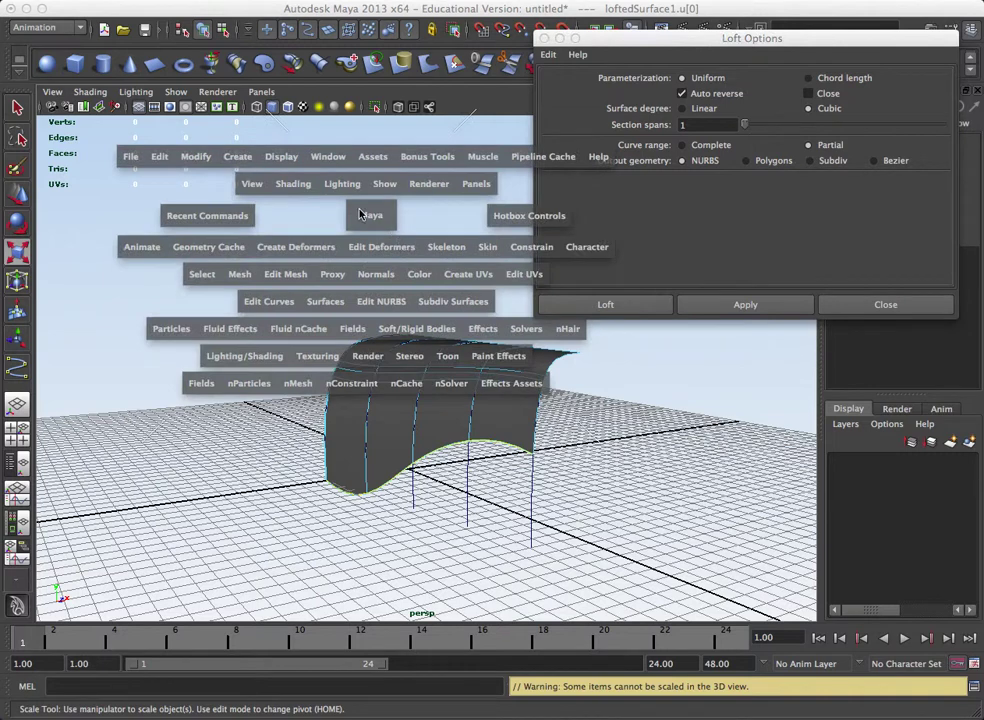
{"action": "left_click", "coordinate": [279, 249]}
{"action": "left_click_drag", "start_coordinate": [281, 312], "coordinate": [292, 391]}
Scale the new edge curve nearly flat along X and move it along X to sit just outside the surface, at about -8.1
{"action": "left_click_drag", "start_coordinate": [455, 404], "coordinate": [410, 455], "text": "alt"}
{"action": "key", "text": "w"}
{"action": "key", "text": "r"}
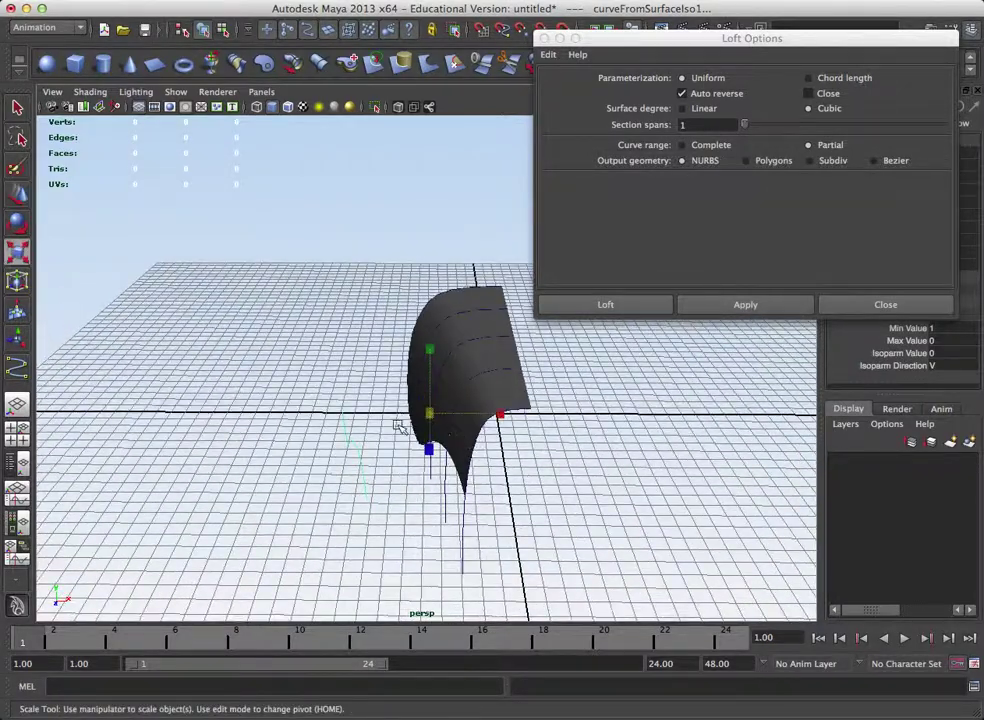
{"action": "left_click_drag", "start_coordinate": [500, 412], "coordinate": [426, 413]}
{"action": "key", "text": "w"}
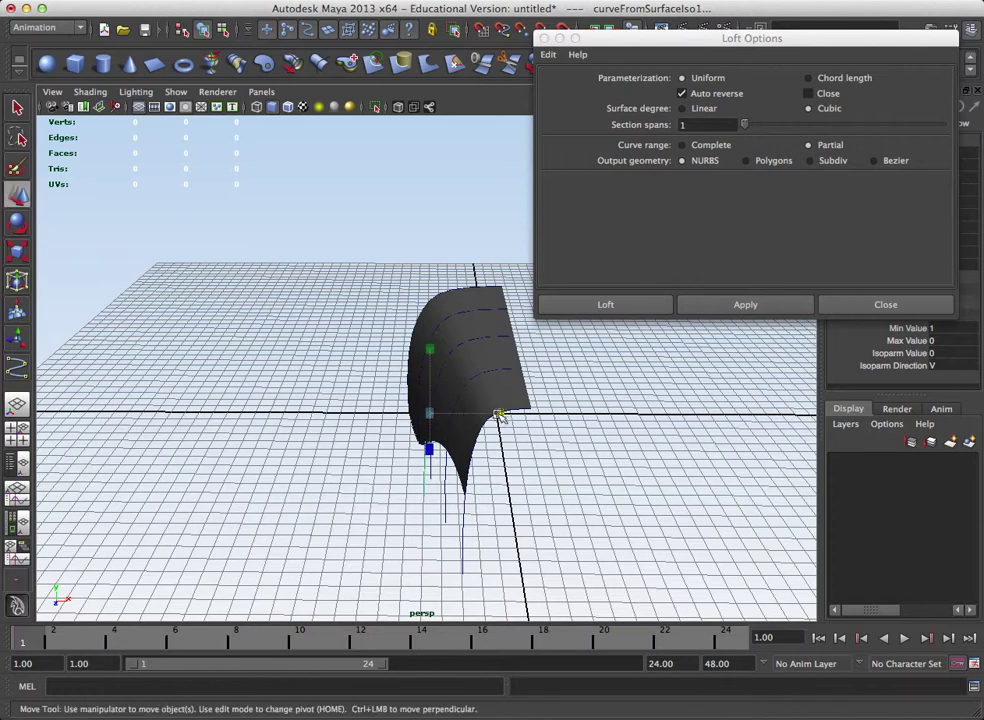
{"action": "mouse_move", "coordinate": [415, 403]}
{"action": "left_mouse_down", "text": "alt"}
{"action": "mouse_move", "coordinate": [439, 402]}
{"action": "mouse_move", "coordinate": [430, 406]}
{"action": "left_mouse_up", "text": "alt"}
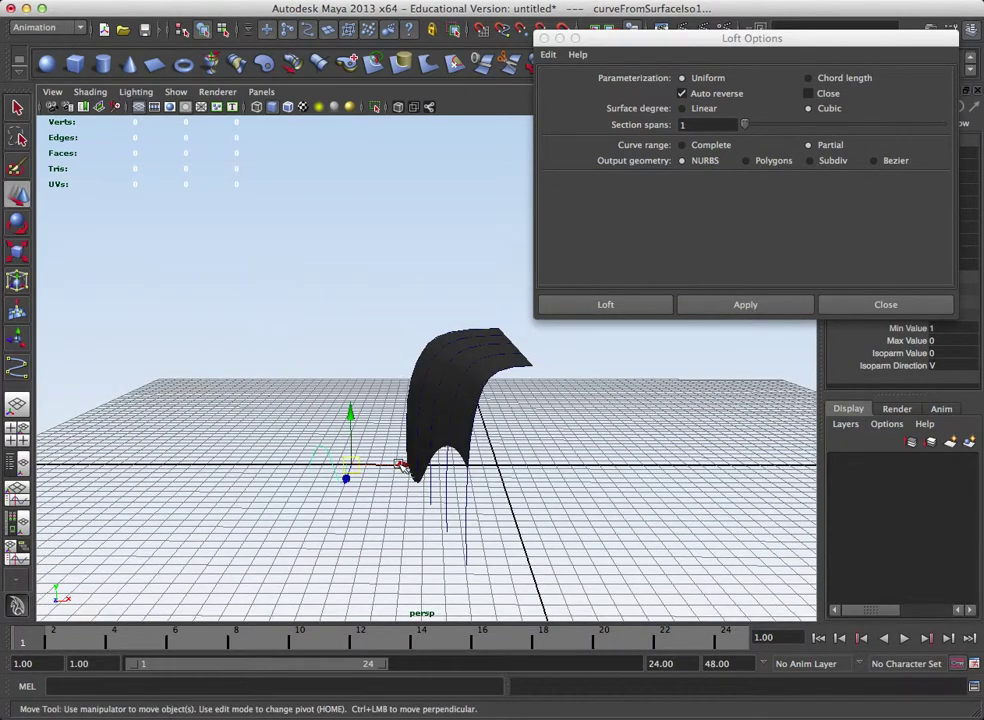
{"action": "left_click_drag", "start_coordinate": [413, 466], "coordinate": [428, 463]}
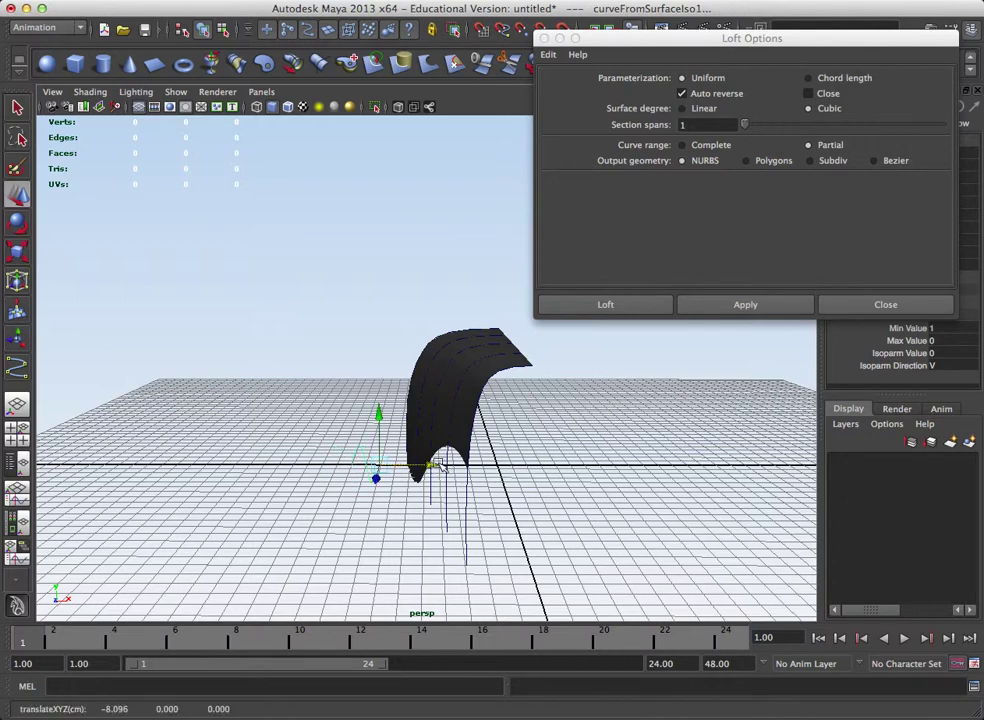
Duplicate the flattened curve and place the copy between it and the surface edge, at about -6.67 in X
{"action": "key", "text": "space"}
{"action": "left_click", "coordinate": [477, 374]}
{"action": "left_click", "coordinate": [435, 392]}
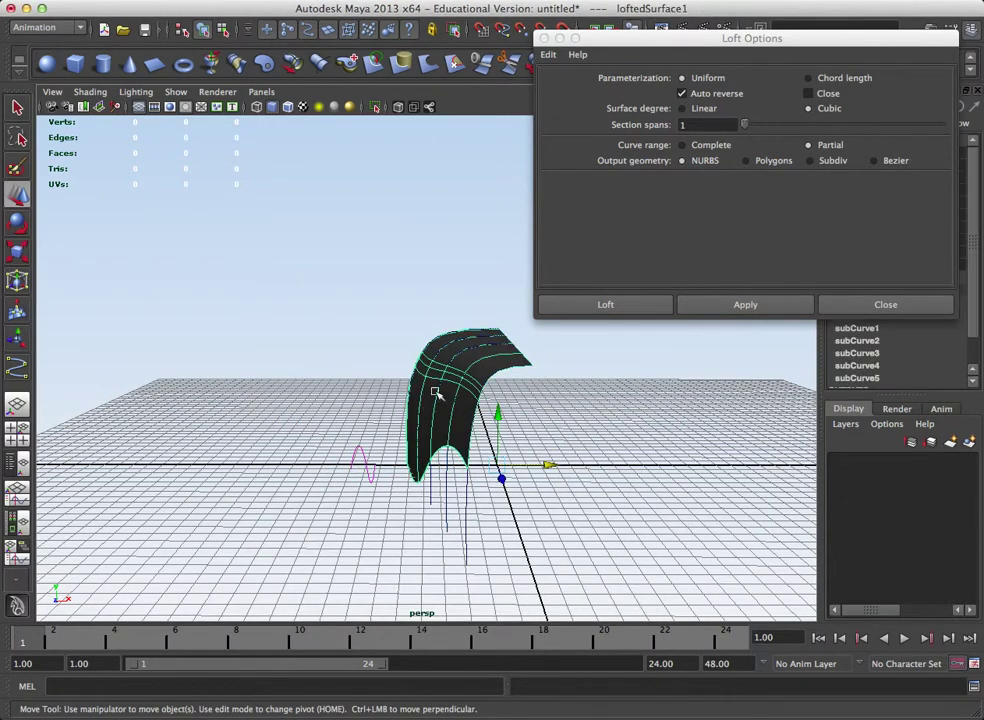
{"action": "mouse_move", "coordinate": [424, 440]}
{"action": "left_mouse_down", "text": "alt"}
{"action": "mouse_move", "coordinate": [472, 450]}
{"action": "mouse_move", "coordinate": [384, 406]}
{"action": "mouse_move", "coordinate": [413, 461]}
{"action": "mouse_move", "coordinate": [350, 478]}
{"action": "mouse_move", "coordinate": [336, 460]}
{"action": "mouse_move", "coordinate": [363, 460]}
{"action": "mouse_move", "coordinate": [398, 522]}
{"action": "mouse_move", "coordinate": [410, 440]}
{"action": "mouse_move", "coordinate": [428, 440]}
{"action": "left_mouse_up", "text": "alt"}
{"action": "left_click", "coordinate": [328, 486]}
{"action": "key", "text": "ctrl+d"}
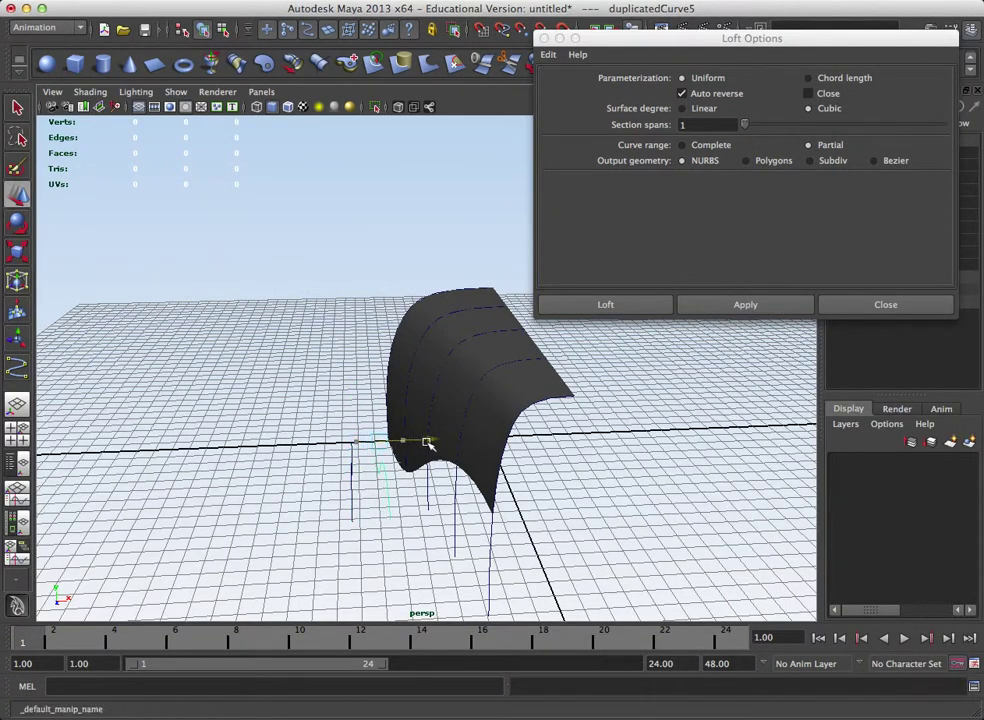
Loft a Cubic, Partial-range NURBS surface from the main surface's lower edge isoparm through the middle curve to the outer curve
{"action": "left_click", "coordinate": [353, 510]}
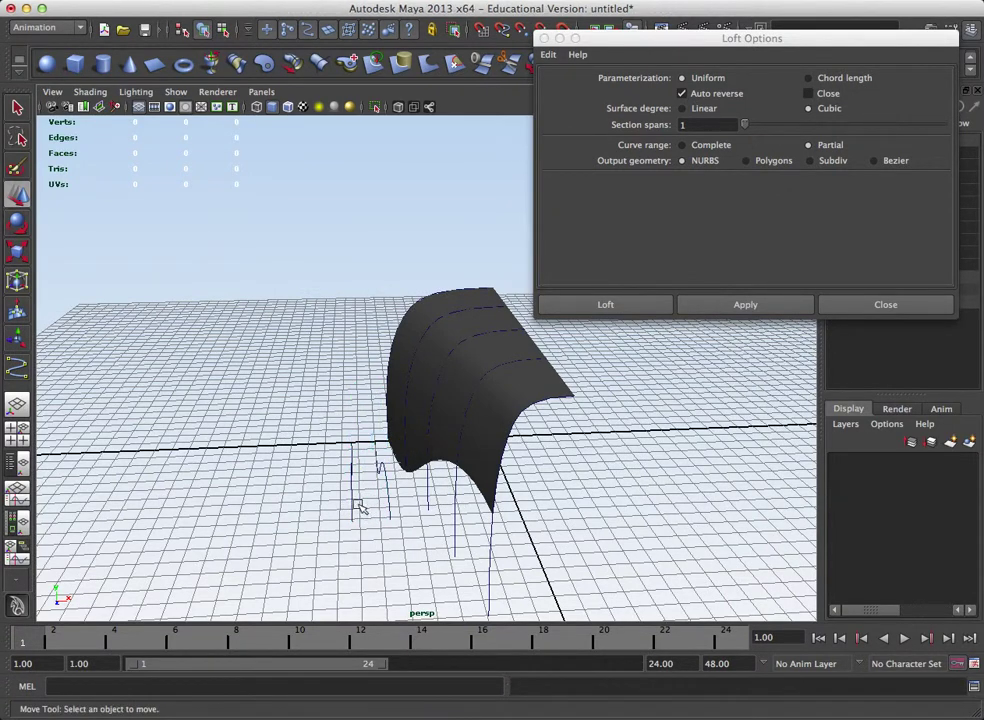
{"action": "left_click", "coordinate": [463, 461]}
{"action": "right_click", "coordinate": [473, 466]}
{"action": "left_click", "coordinate": [462, 440]}
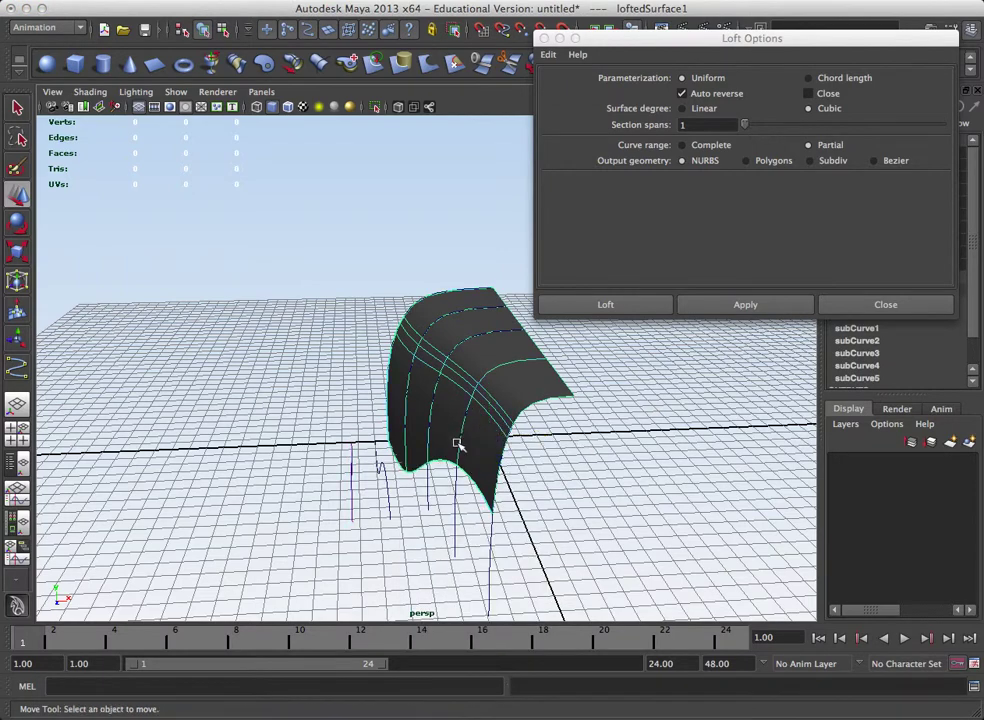
{"action": "left_click", "coordinate": [393, 492]}
{"action": "left_click", "coordinate": [366, 504]}
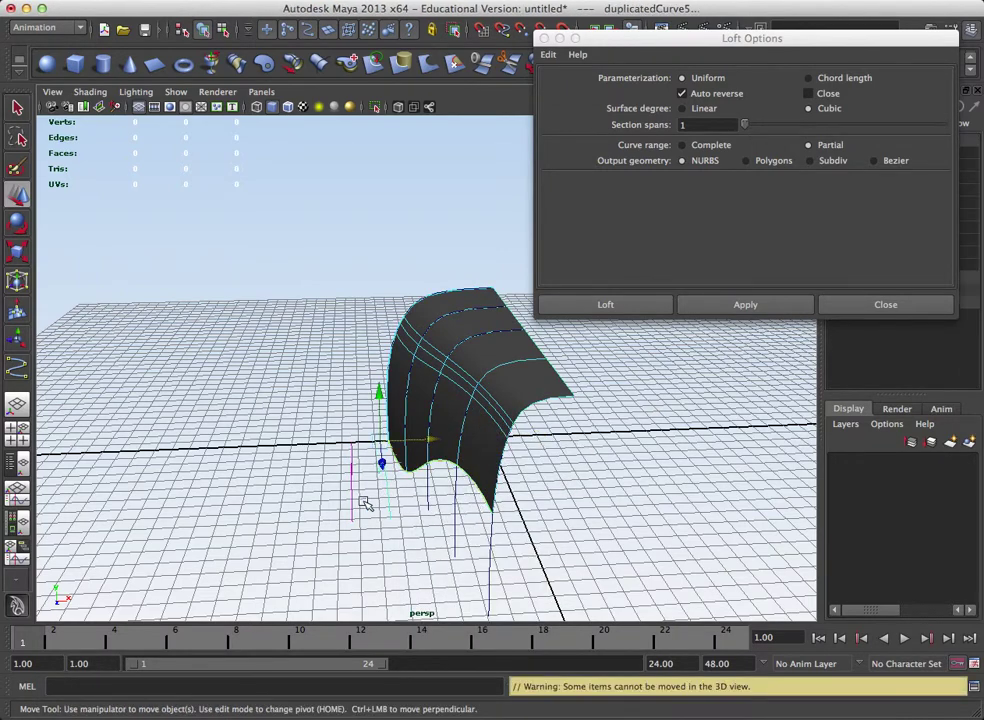
{"action": "left_click", "coordinate": [349, 503]}
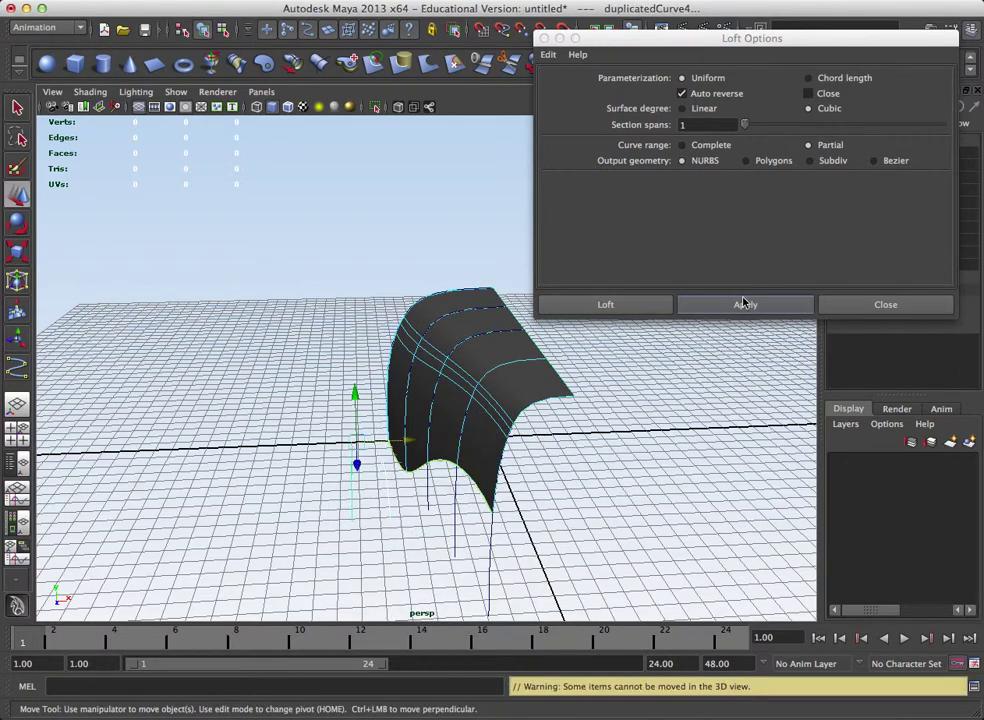
{"action": "left_click", "coordinate": [718, 305]}
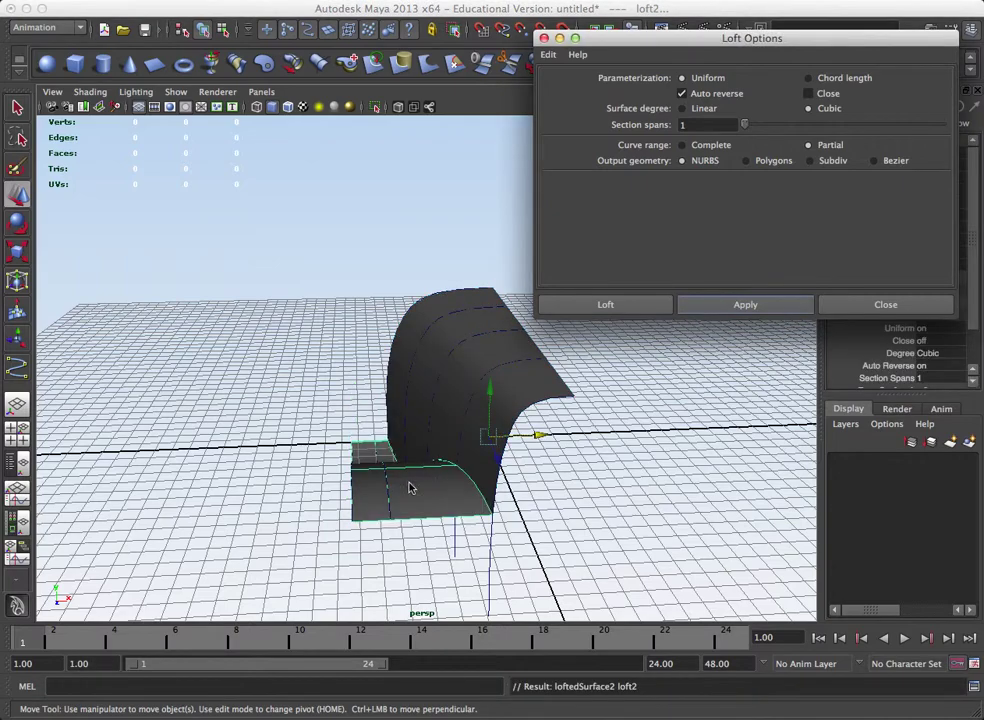
Raise the middle curve of the new flange slightly, to about 0.53 in Y
{"action": "left_click", "coordinate": [390, 488]}
{"action": "left_click_drag", "start_coordinate": [433, 468], "coordinate": [599, 464], "text": "alt"}
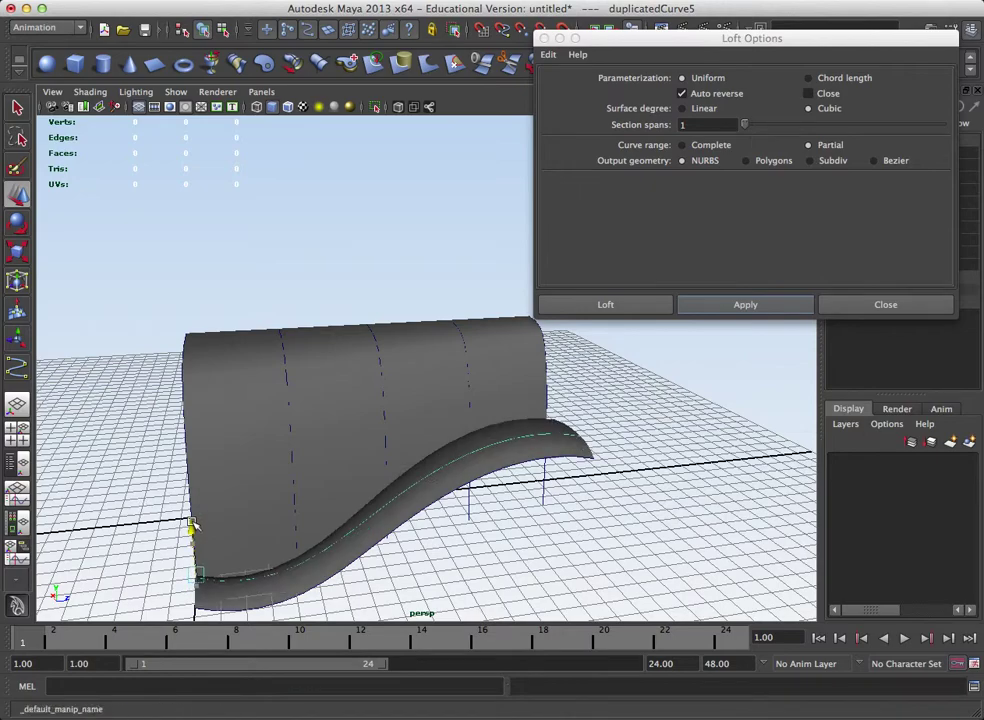
{"action": "left_click_drag", "start_coordinate": [415, 478], "coordinate": [591, 437], "text": "alt"}
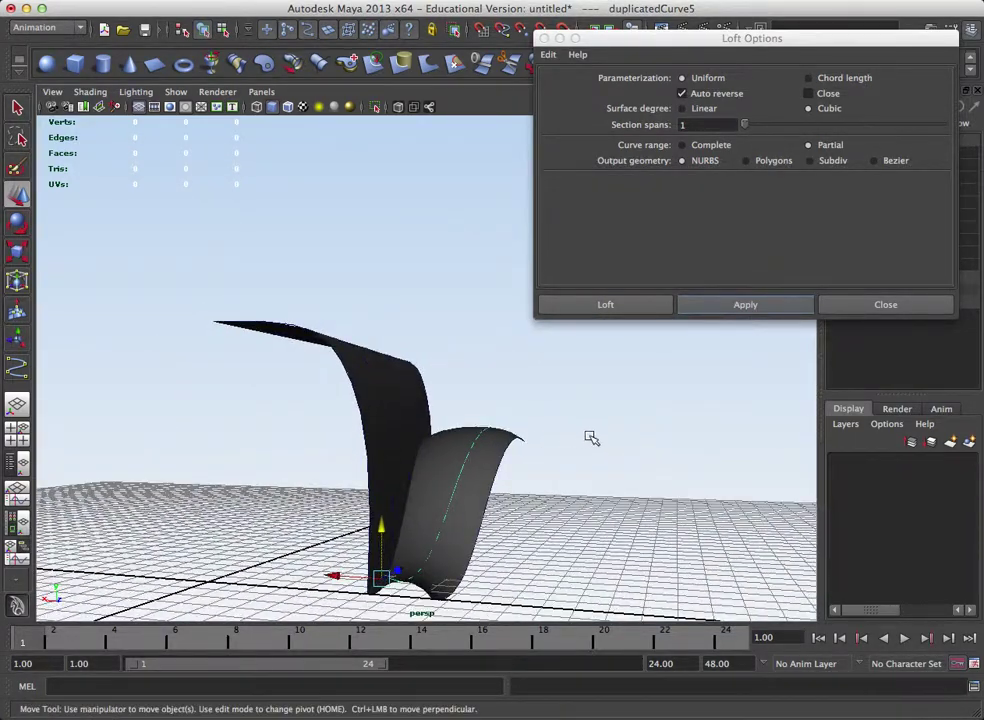
Select the control vertices at the arched end of the flange's middle curve and move them up to bulge the arch
{"action": "left_click", "coordinate": [447, 414]}
{"action": "left_click_drag", "start_coordinate": [508, 437], "coordinate": [510, 438]}
{"action": "left_click_drag", "start_coordinate": [494, 382], "coordinate": [285, 432]}
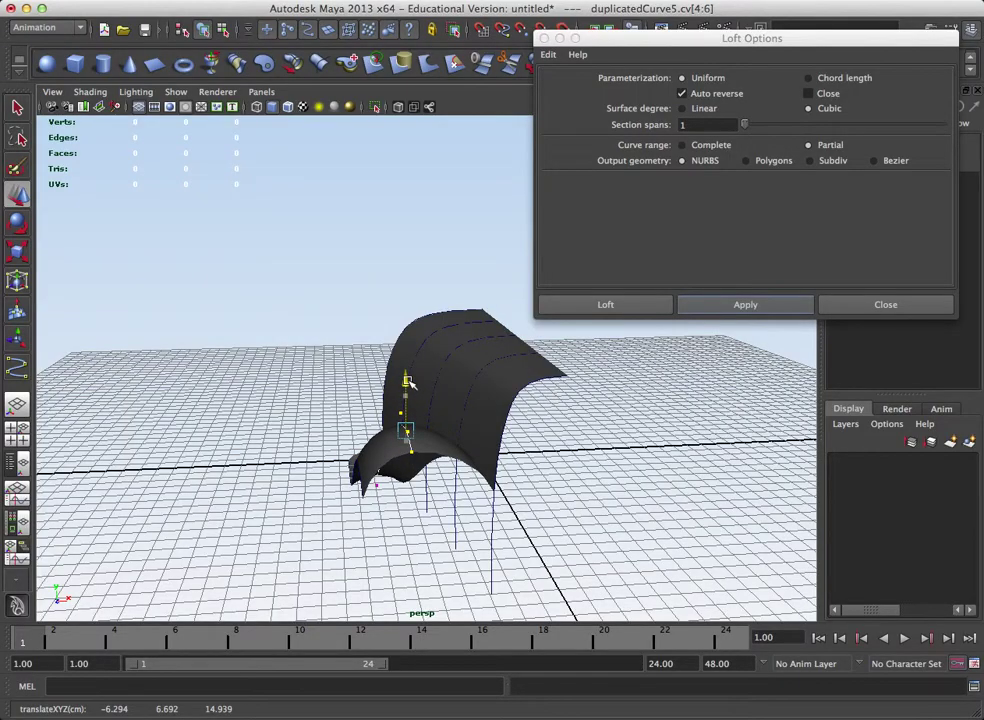
{"action": "left_click_drag", "start_coordinate": [412, 385], "coordinate": [468, 448], "text": "alt"}
{"action": "scroll", "coordinate": [406, 430], "scroll_direction": "down", "scroll_amount": 3}
{"action": "left_click_drag", "start_coordinate": [406, 430], "coordinate": [396, 465], "text": "alt"}
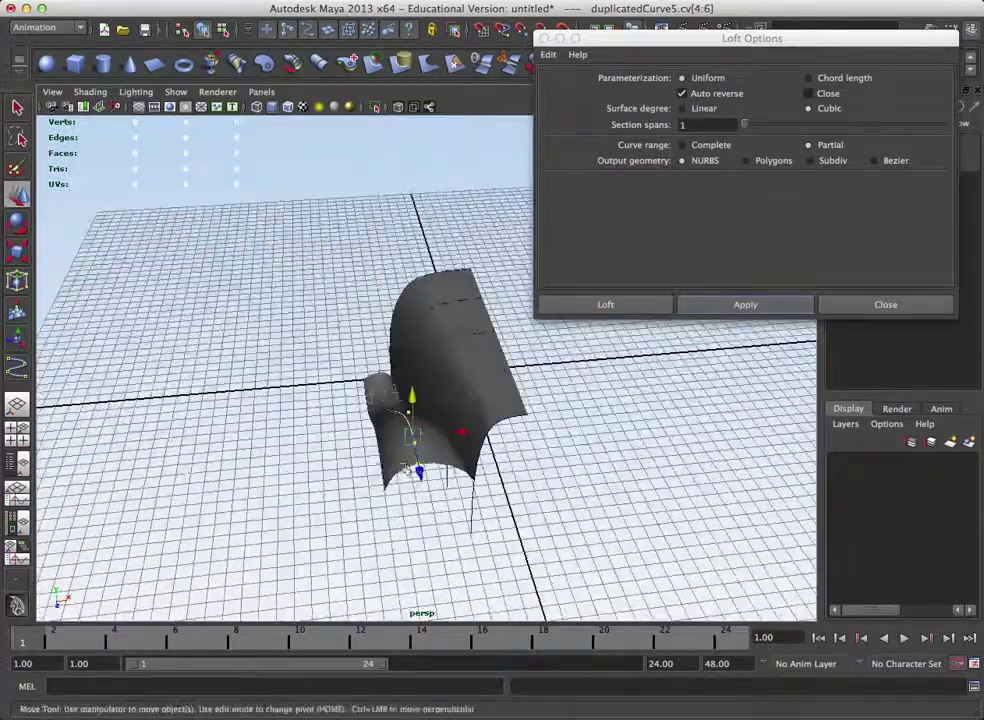
Group the main lofted surface with the flange surface and duplicate the group
{"action": "left_click", "coordinate": [393, 463]}
{"action": "left_click", "coordinate": [487, 436]}
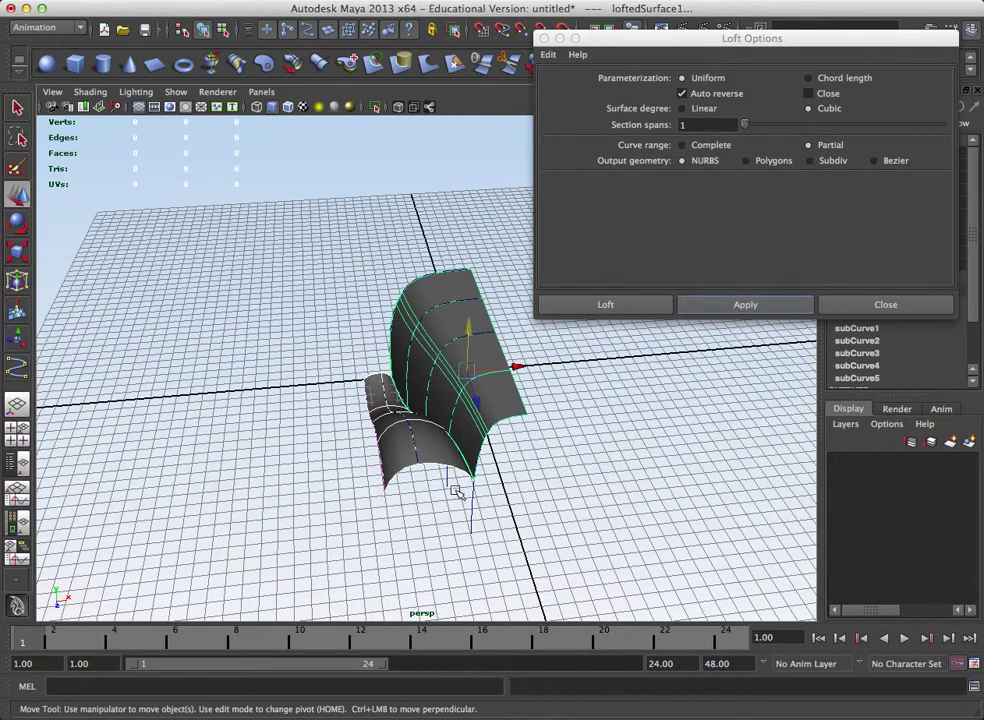
{"action": "key", "text": "g"}
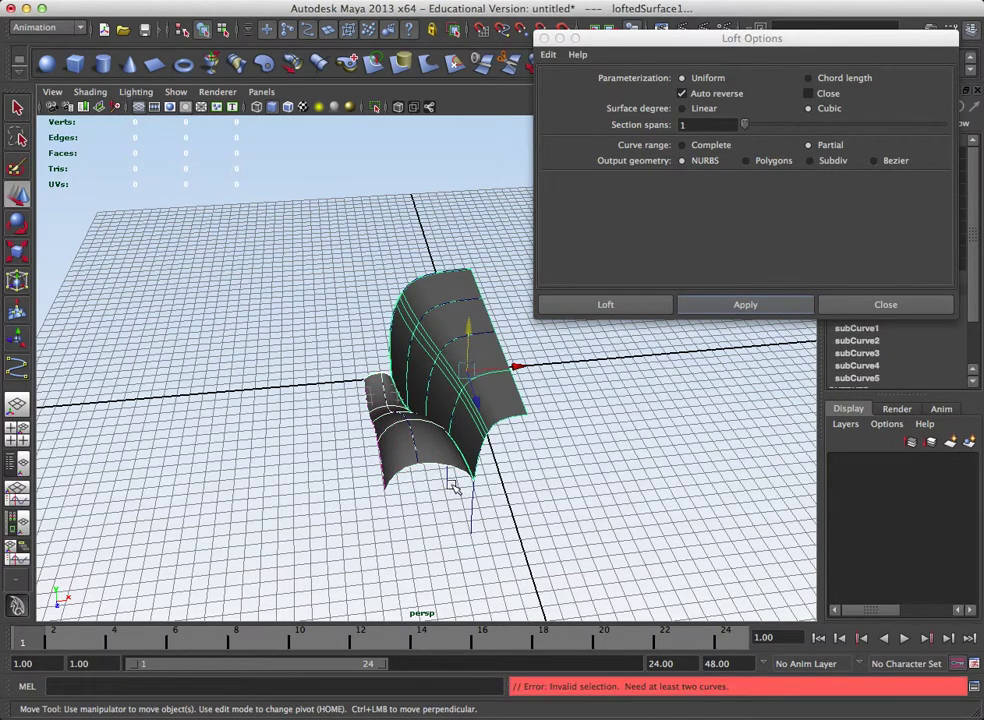
{"action": "key", "text": "ctrl+g"}
{"action": "key", "text": "ctrl+g"}
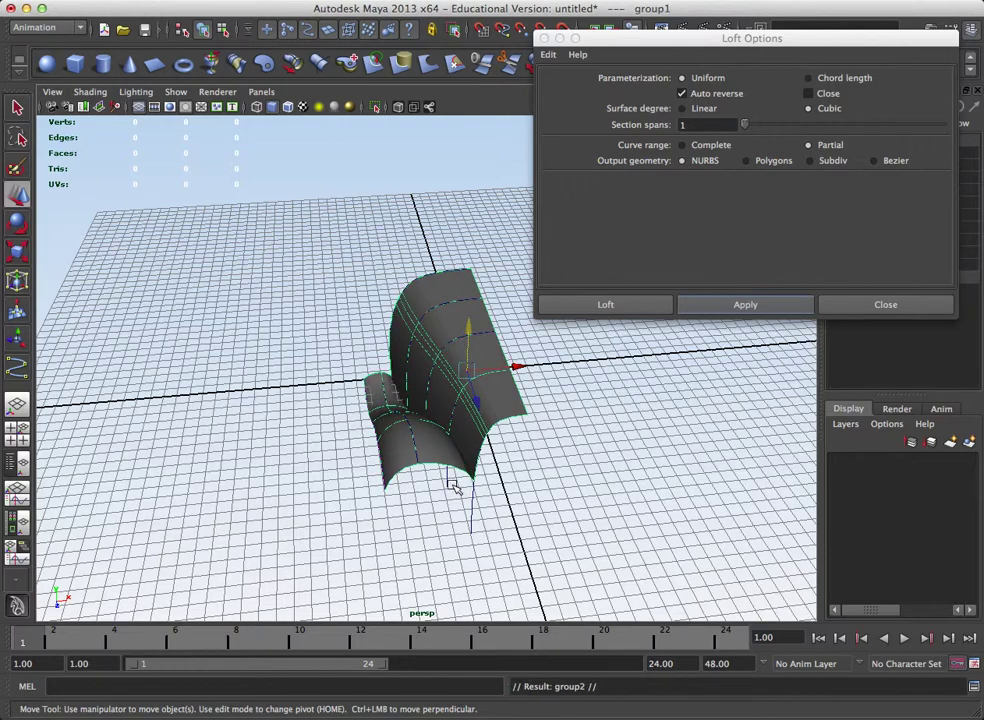
Mirror the duplicated group across the model's centre by setting its Scale X to -1
{"action": "left_click_drag", "start_coordinate": [873, 35], "coordinate": [711, 15]}
{"action": "left_click", "coordinate": [925, 229]}
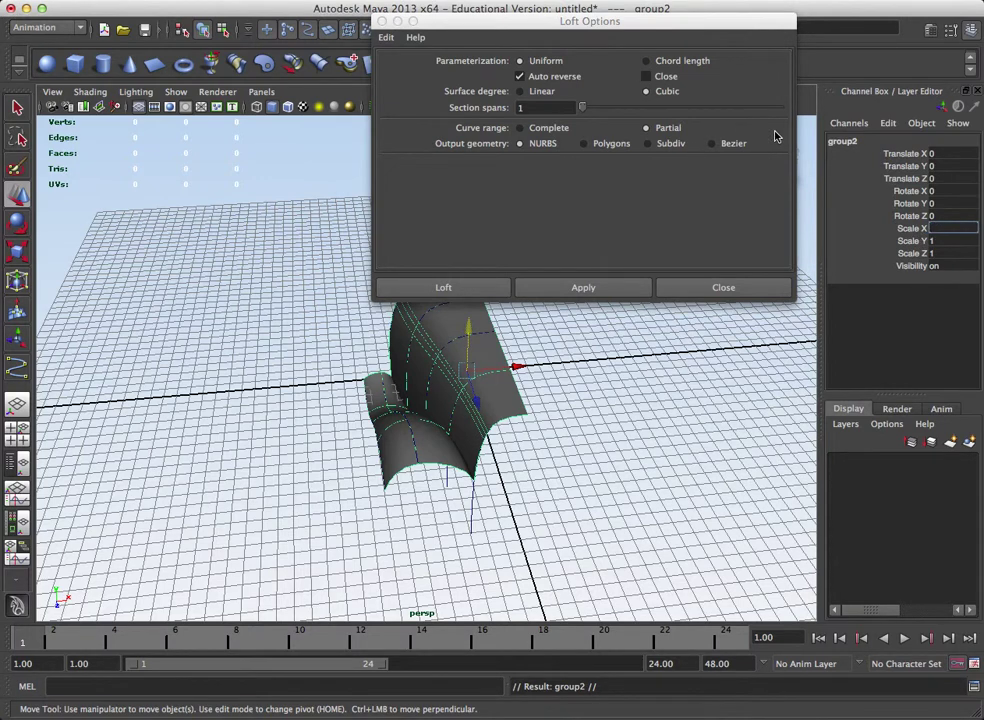
{"action": "key", "text": "Return"}
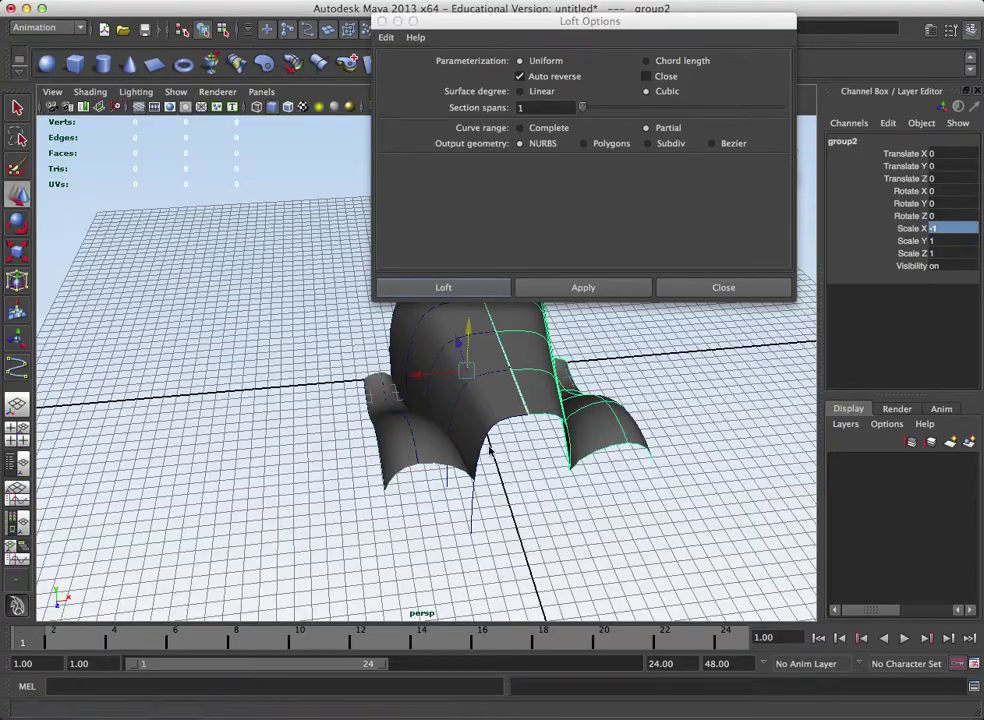
Raise a single control vertex of the flange's middle curve near the arch and shift it along Z
{"action": "middle_click_drag", "start_coordinate": [468, 474], "coordinate": [378, 452], "text": "alt"}
{"action": "left_click_drag", "start_coordinate": [400, 452], "coordinate": [452, 402], "text": "alt"}
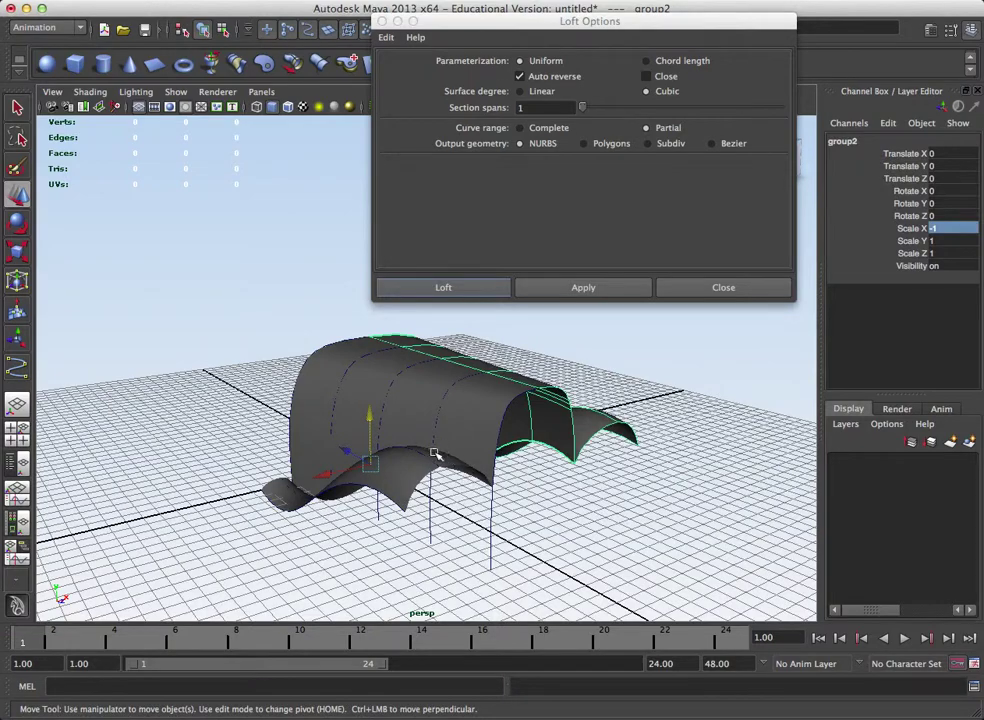
{"action": "mouse_move", "coordinate": [515, 483]}
{"action": "left_mouse_down", "text": "alt"}
{"action": "mouse_move", "coordinate": [461, 496]}
{"action": "mouse_move", "coordinate": [430, 480]}
{"action": "mouse_move", "coordinate": [518, 465]}
{"action": "left_mouse_up", "text": "alt"}
{"action": "right_click_drag", "start_coordinate": [518, 465], "coordinate": [455, 415], "text": "alt"}
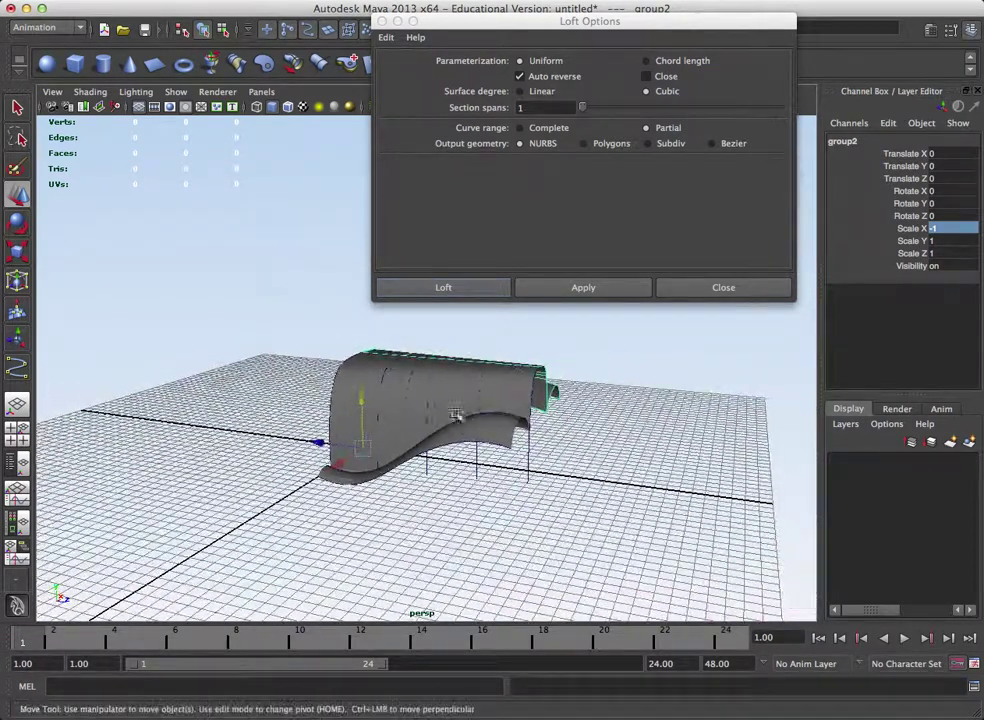
{"action": "middle_click_drag", "start_coordinate": [449, 430], "coordinate": [493, 426], "text": "alt"}
{"action": "left_click_drag", "start_coordinate": [545, 456], "coordinate": [479, 491], "text": "alt"}
{"action": "left_click", "coordinate": [473, 486]}
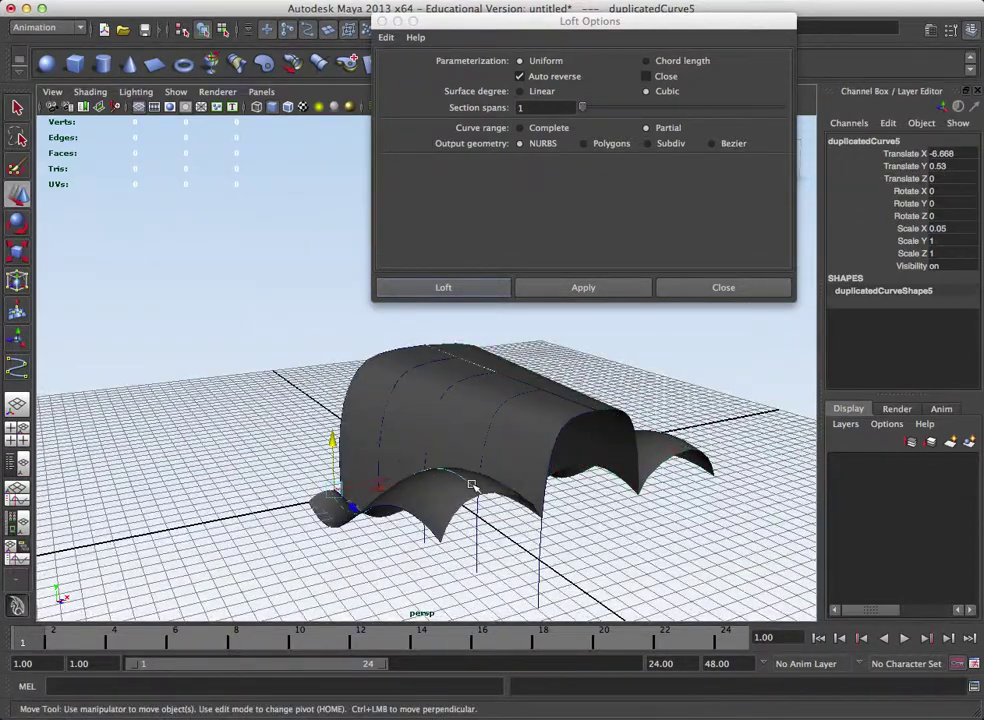
{"action": "left_click_drag", "start_coordinate": [369, 455], "coordinate": [340, 502], "text": "alt"}
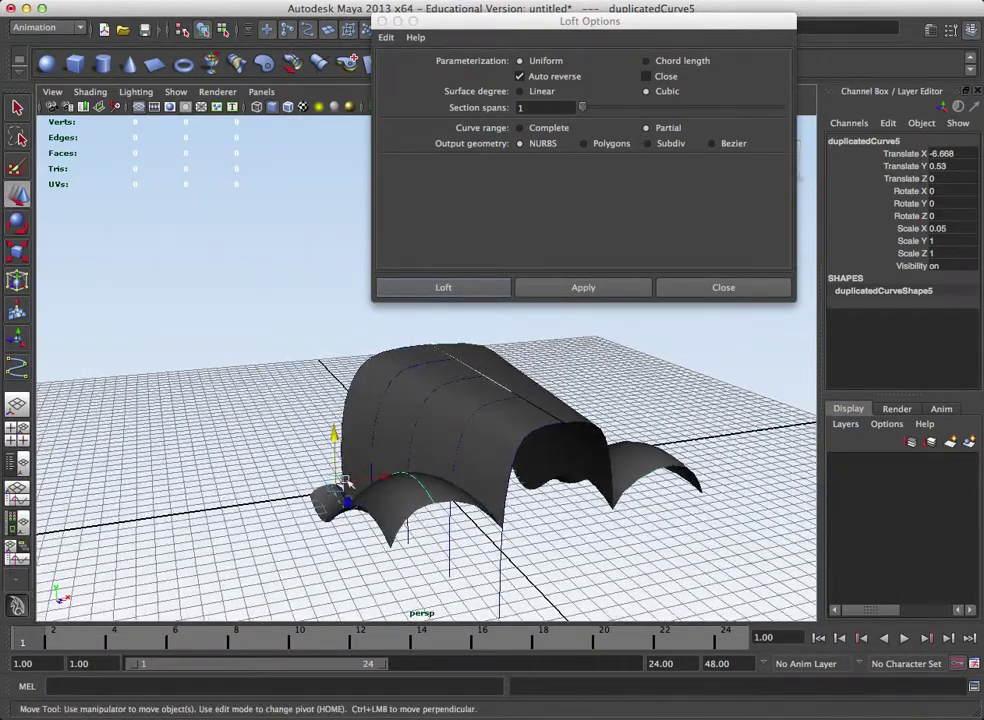
{"action": "right_click_drag", "start_coordinate": [360, 459], "coordinate": [357, 457]}
{"action": "left_click_drag", "start_coordinate": [382, 450], "coordinate": [430, 476]}
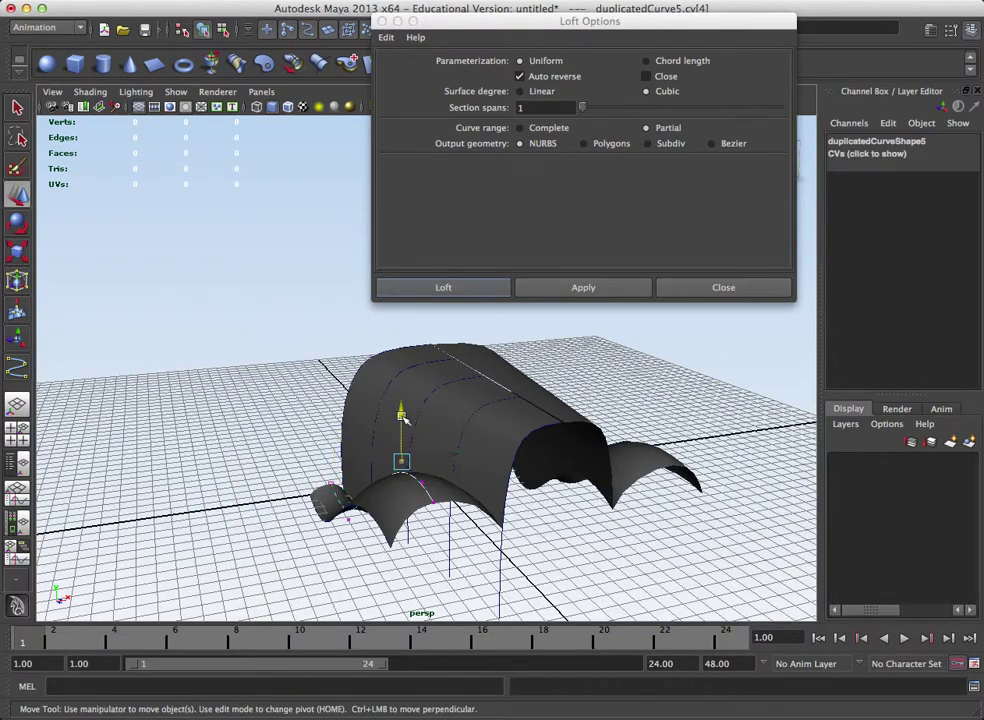
{"action": "left_click_drag", "start_coordinate": [402, 418], "coordinate": [428, 392]}
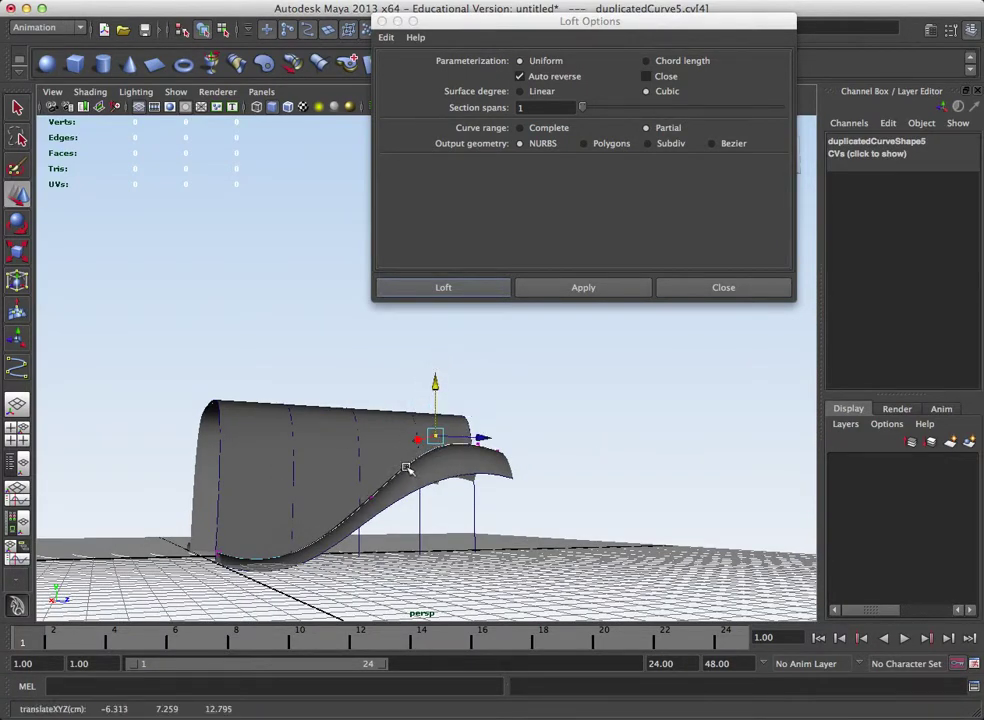
{"action": "left_click_drag", "start_coordinate": [490, 436], "coordinate": [440, 450]}
Move the two control vertices near the low end of the flange's middle curve along Z to reshape the dip
{"action": "left_click_drag", "start_coordinate": [321, 503], "coordinate": [404, 528], "text": "alt"}
{"action": "left_click", "coordinate": [389, 497]}
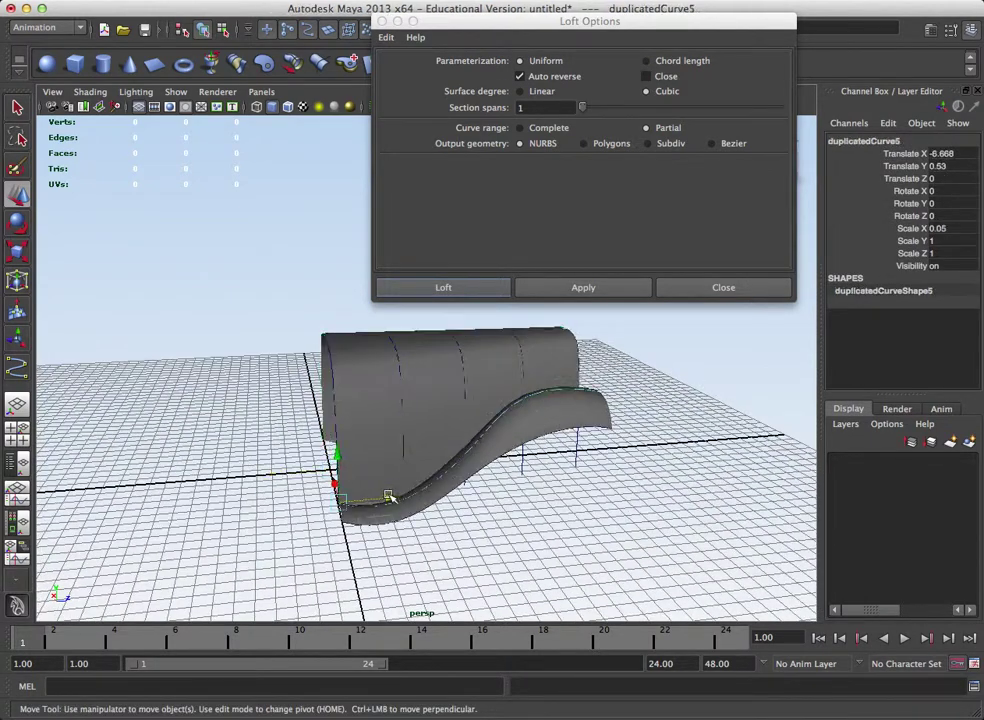
{"action": "right_click_drag", "start_coordinate": [413, 542], "coordinate": [380, 528]}
{"action": "left_click_drag", "start_coordinate": [353, 482], "coordinate": [412, 560]}
{"action": "left_click_drag", "start_coordinate": [384, 463], "coordinate": [335, 468]}
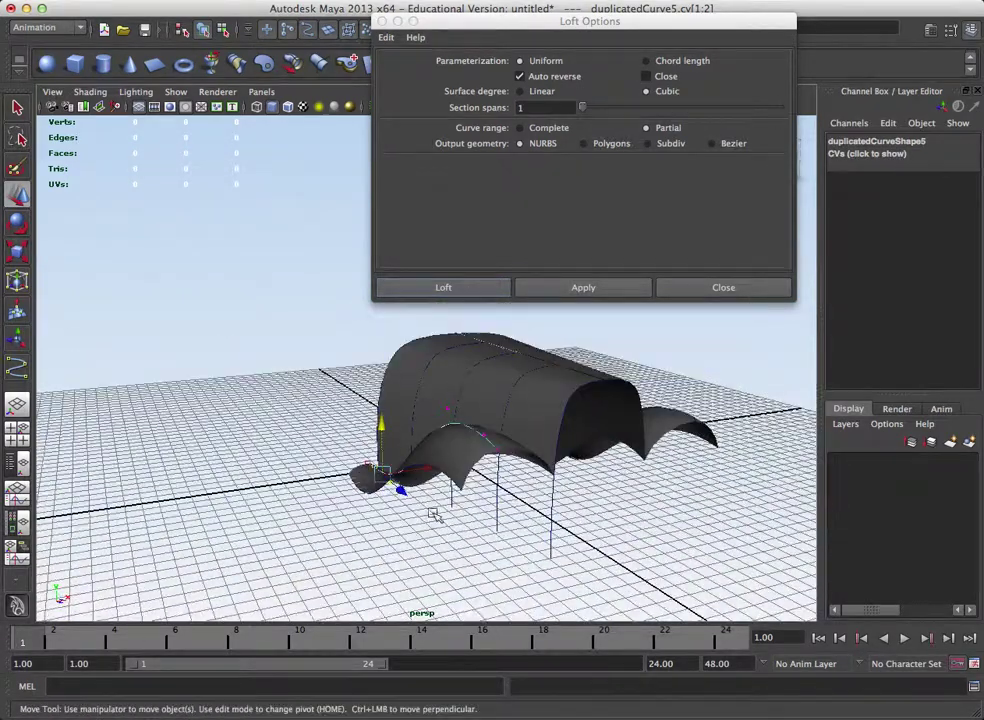
{"action": "left_click_drag", "start_coordinate": [428, 408], "coordinate": [469, 401], "text": "alt"}
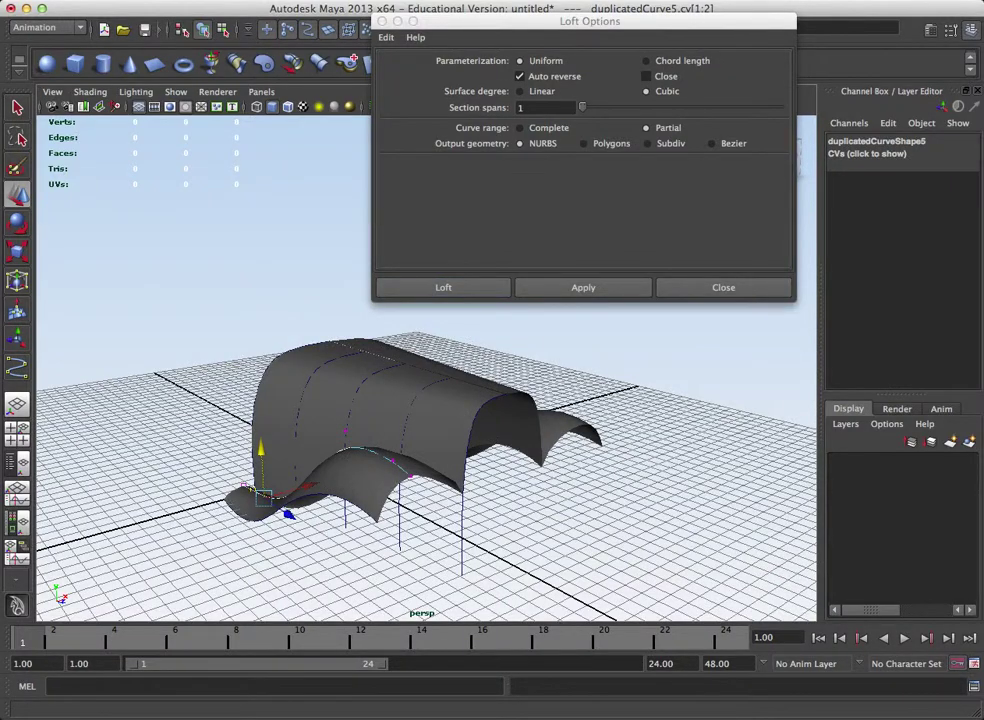